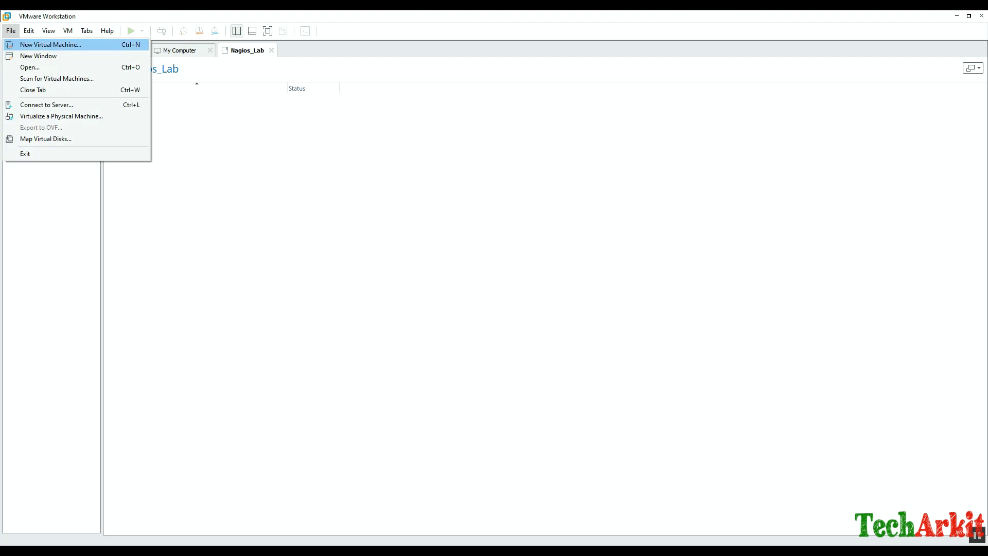
Start a custom new virtual machine with Workstation 16.x compatibility, installing the OS later.
key(Return)
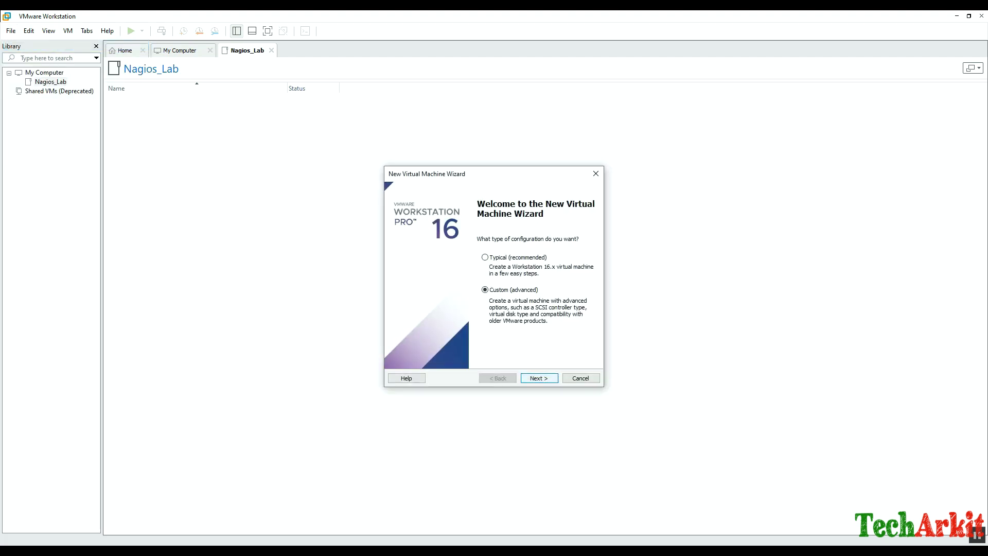
key(Return)
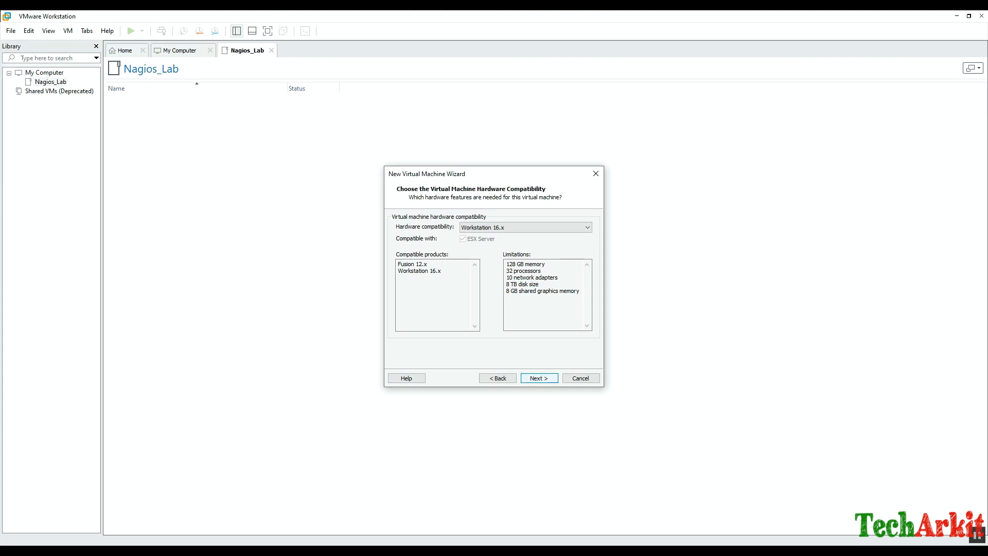
key(Return)
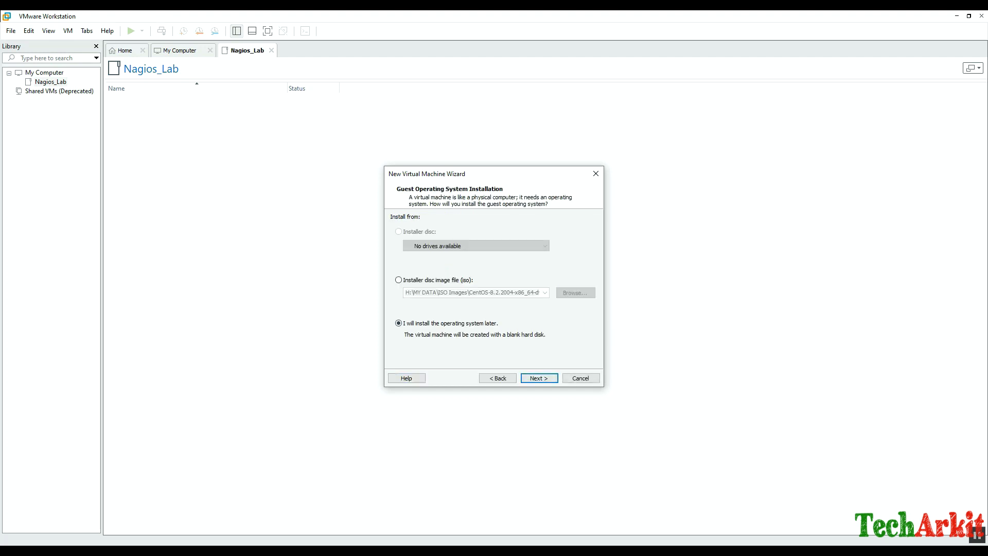
key(Return)
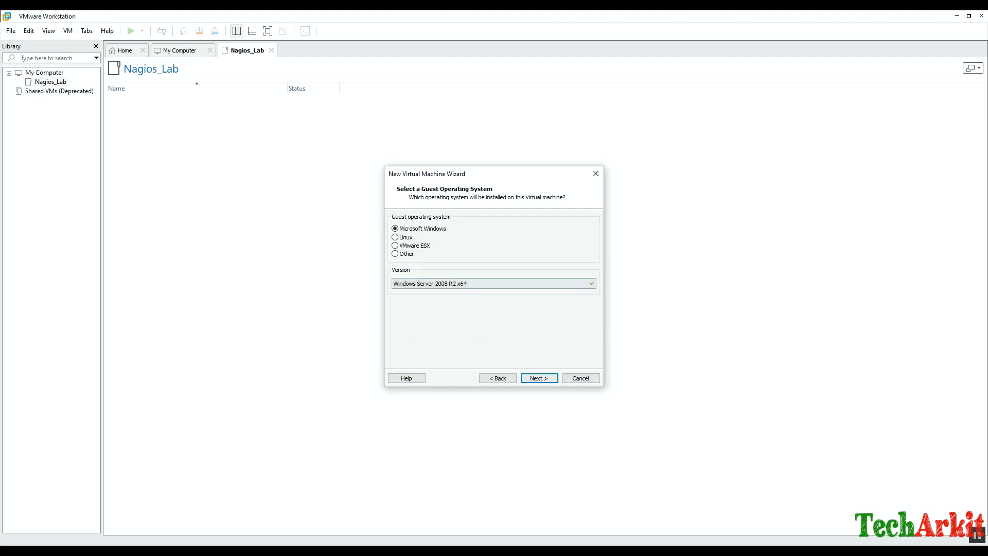
Choose Linux CentOS 7 64-bit as the guest and name the machine NagiosCoreServer.
key(l)
key(Tab)
key(alt+Down)
key(Up)
key(Up)
key(Up)
key(Up)
key(Up)
key(Up)
key(Up)
key(Up)
key(Up)
key(Up)
key(Up)
key(Up)
key(Up)
key(Up)
key(Up)
key(Up)
key(Up)
key(Up)
key(Up)
key(Up)
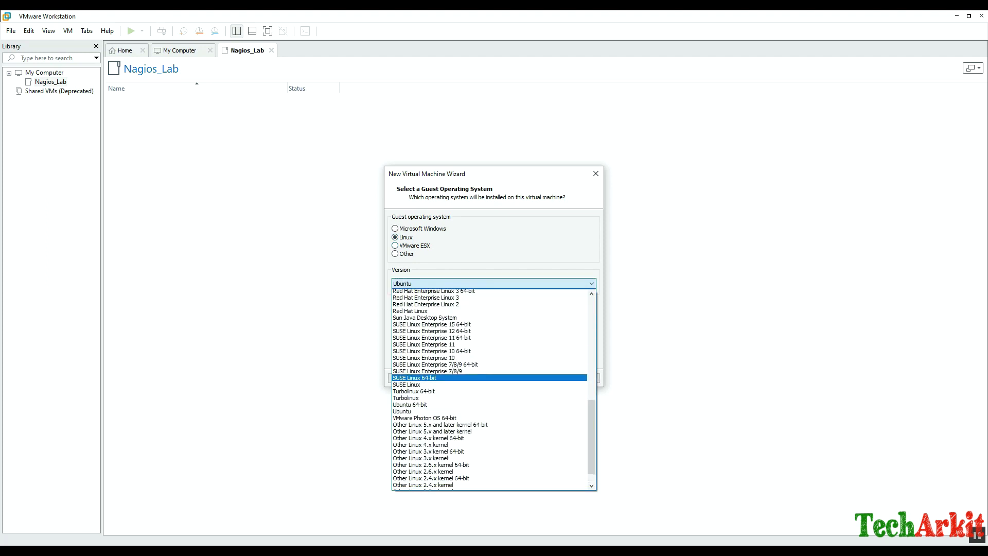
key(Up)
key(Up)
key(Up)
key(Up)
key(Up)
key(Up)
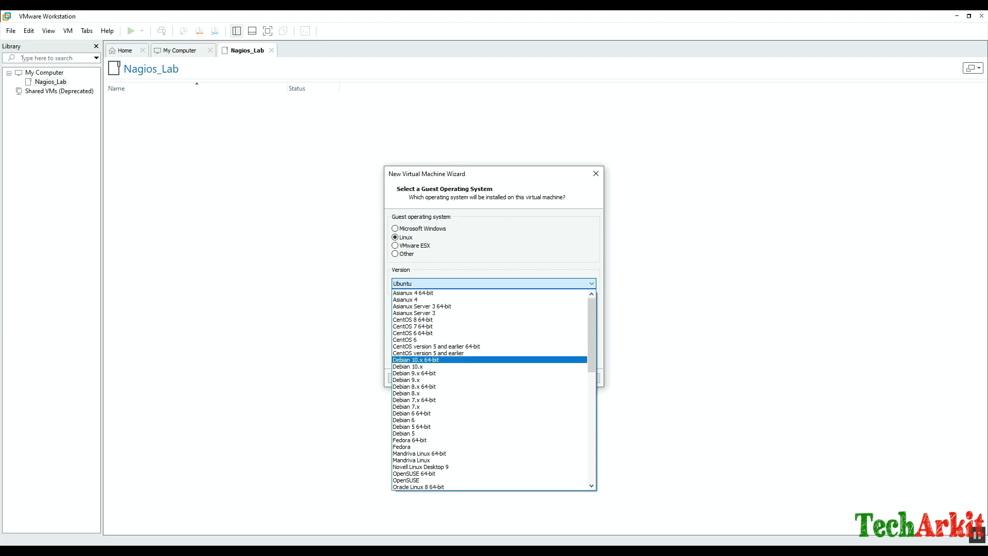
key(Return)
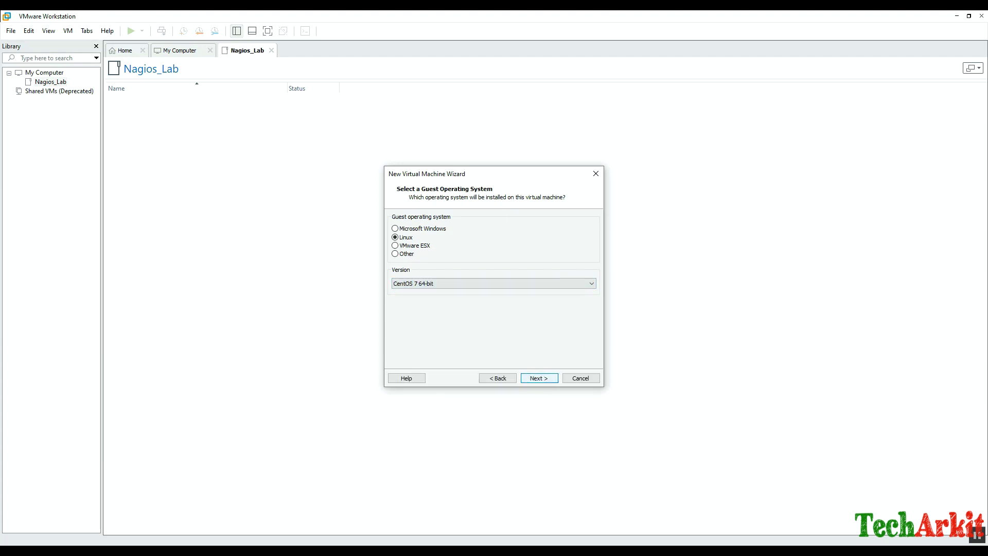
key(Return)
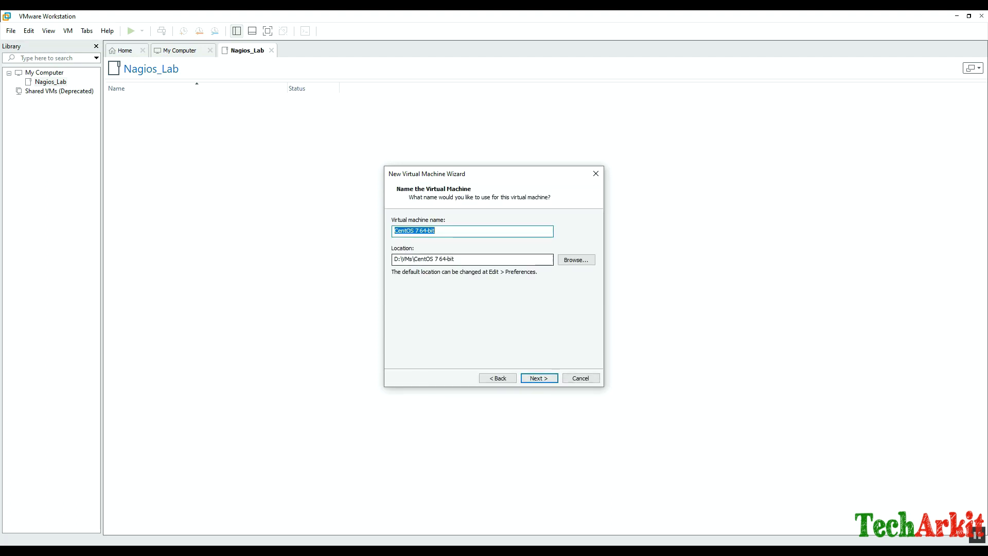
text(Na)
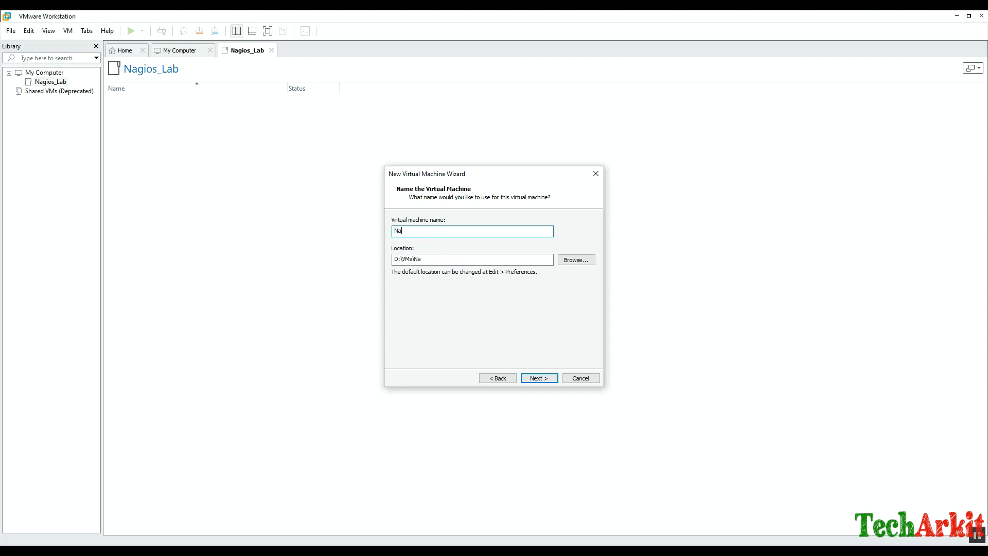
text(giosCoreServer)
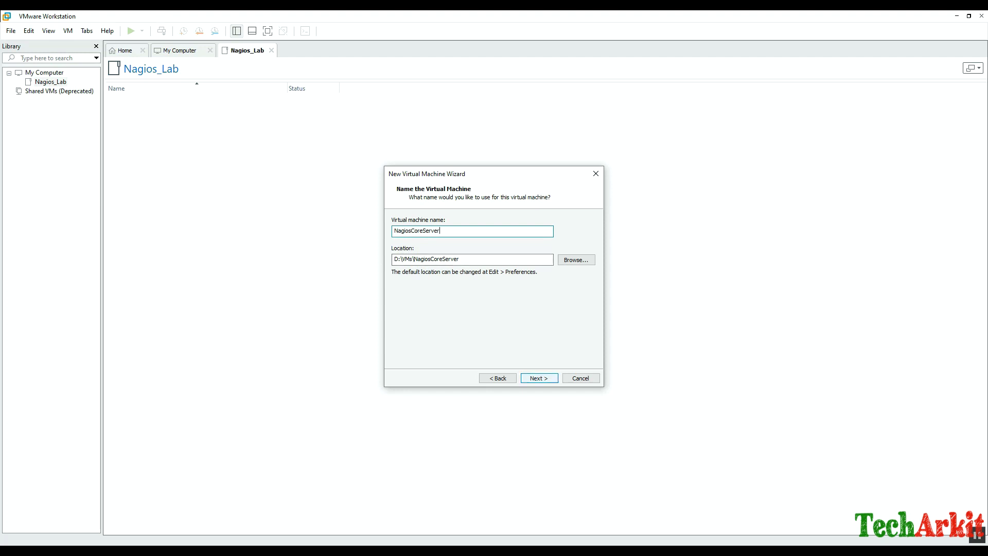
key(Return)
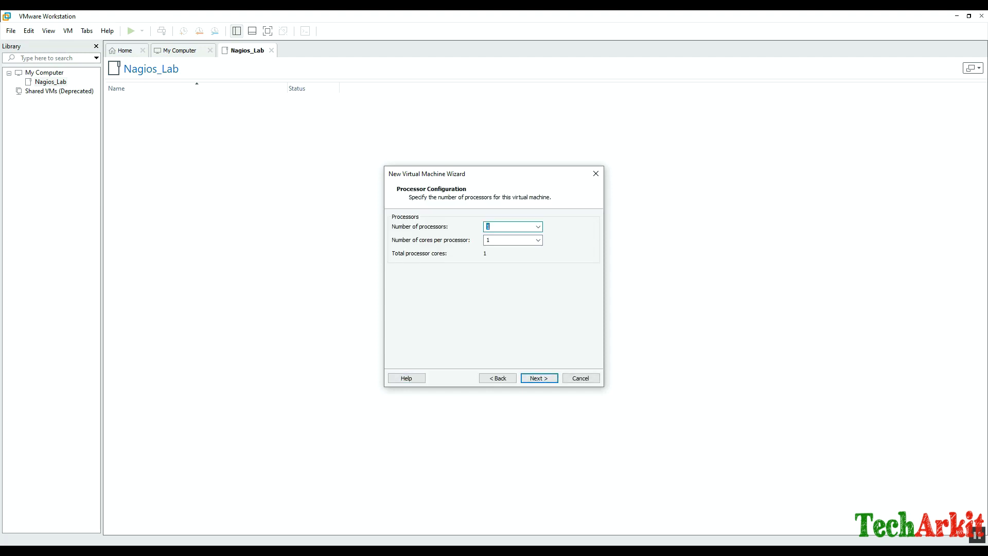
Set 2 processors with 2 cores per processor.
click(538, 227)
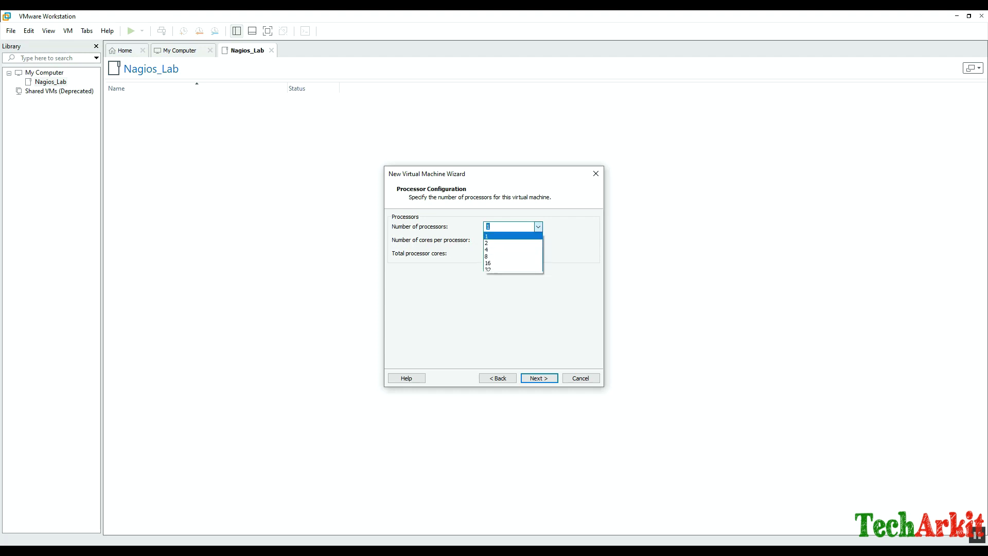
click(494, 241)
click(537, 240)
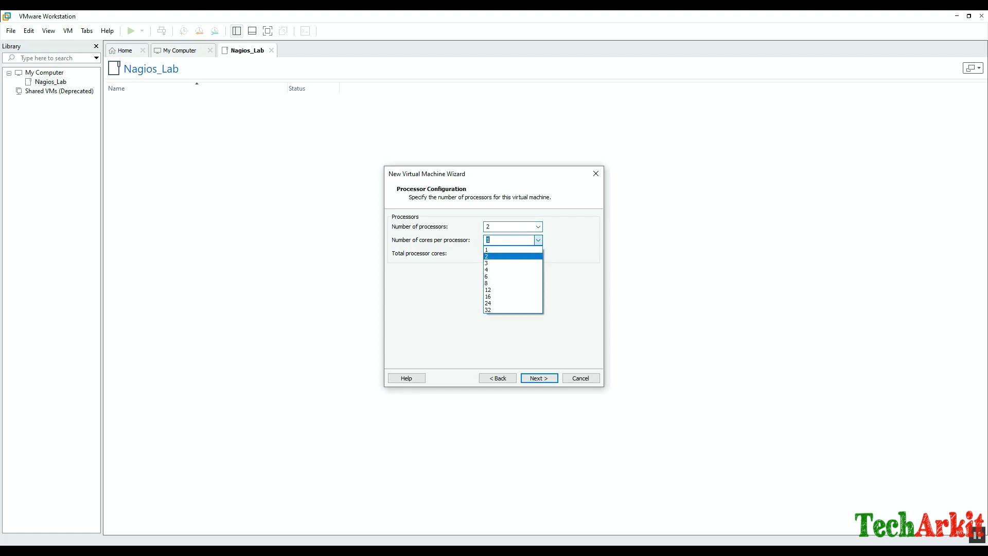
click(512, 256)
key(Return)
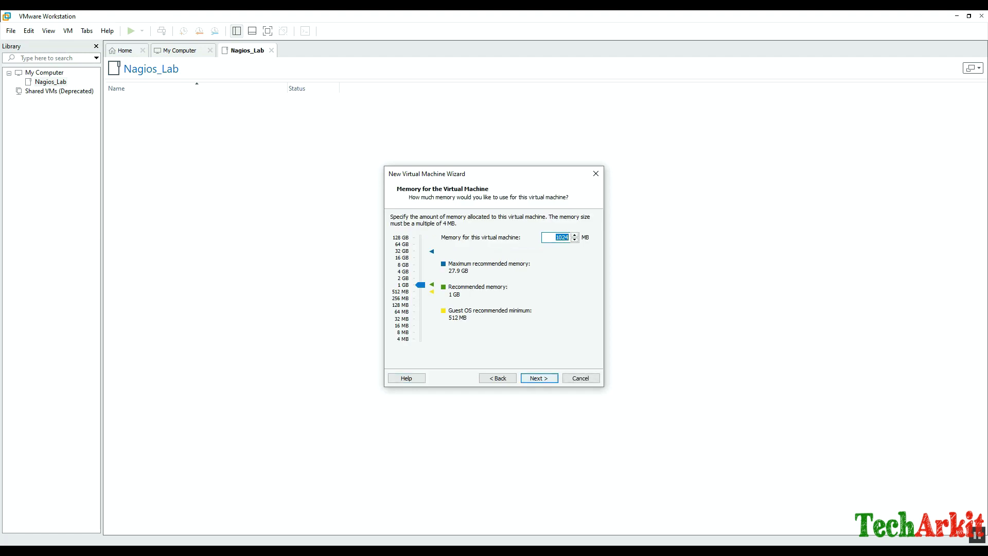
Raise the virtual machine's memory to 8776 MB.
drag(420, 285, 420, 265)
drag(420, 265, 420, 263)
key(Return)
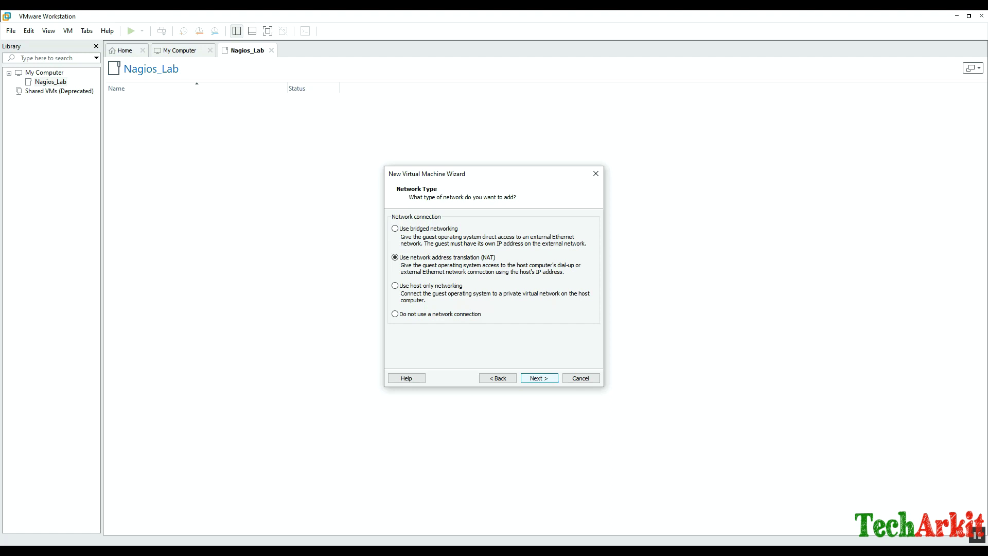
Keep NAT, LSI Logic and SCSI, and create a new 30 GB disk NagiosCoreServer.vmdk.
key(Return)
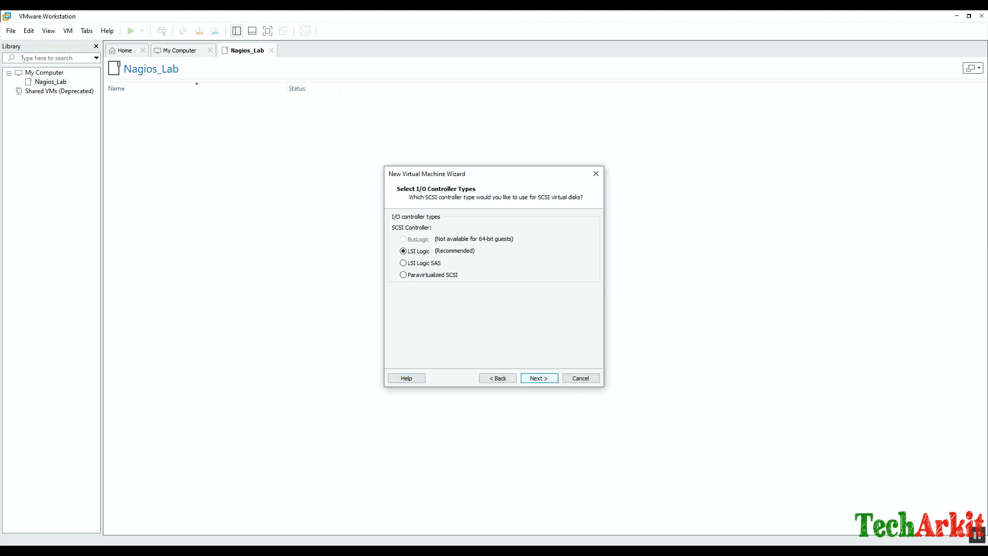
key(Return)
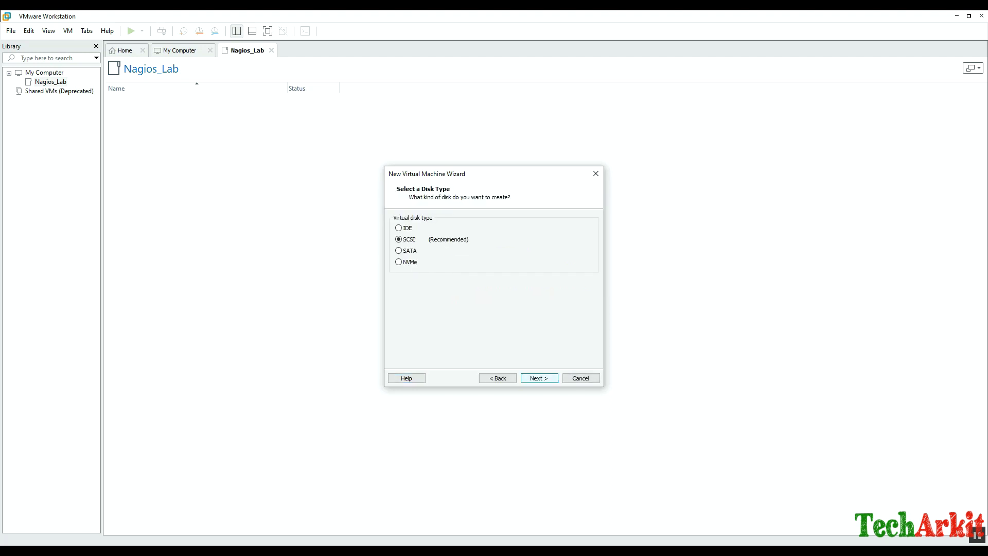
key(Return)
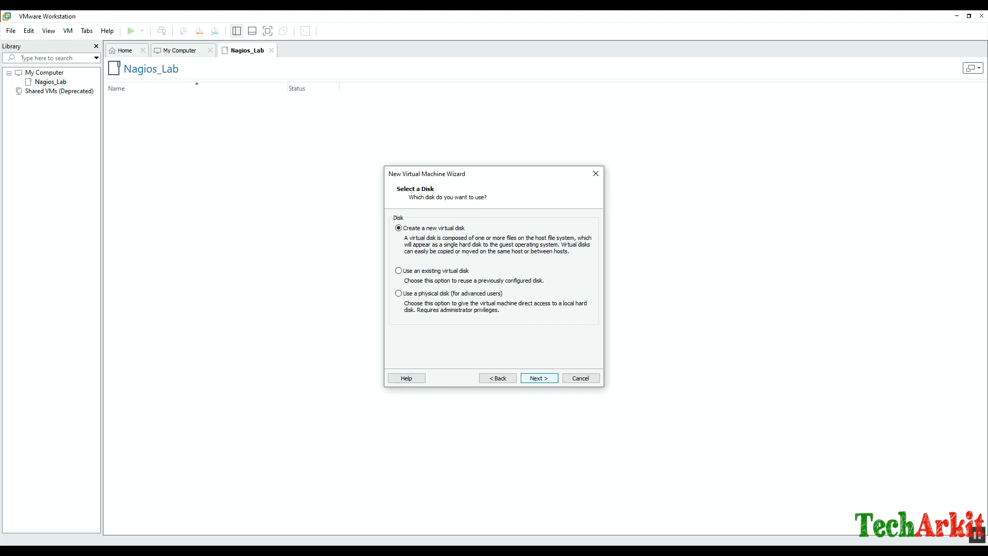
key(Return)
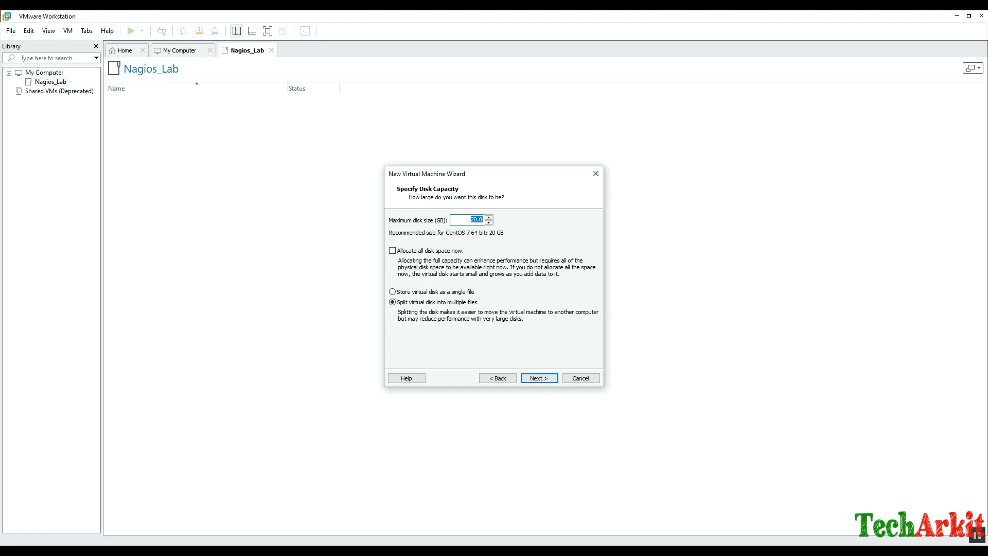
text(30)
key(Return)
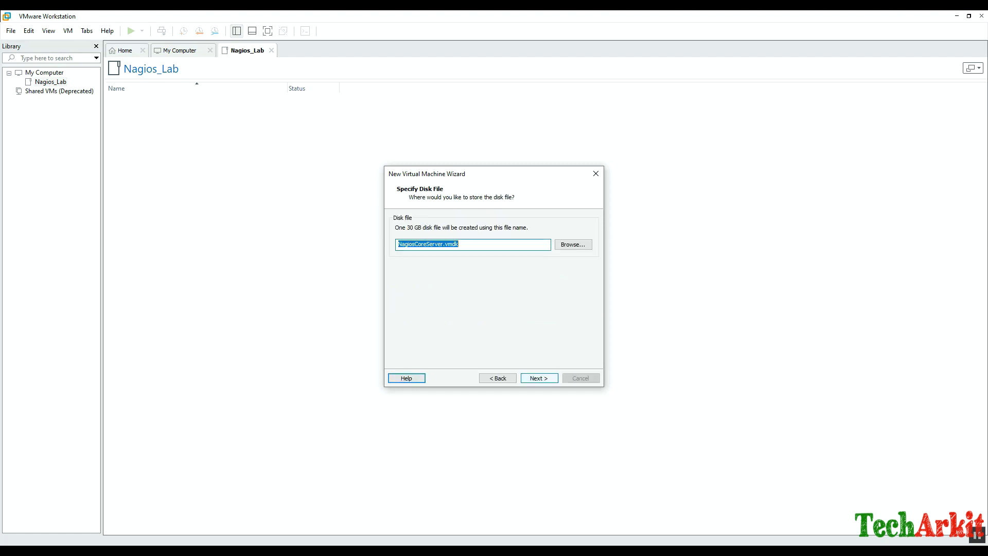
key(Return)
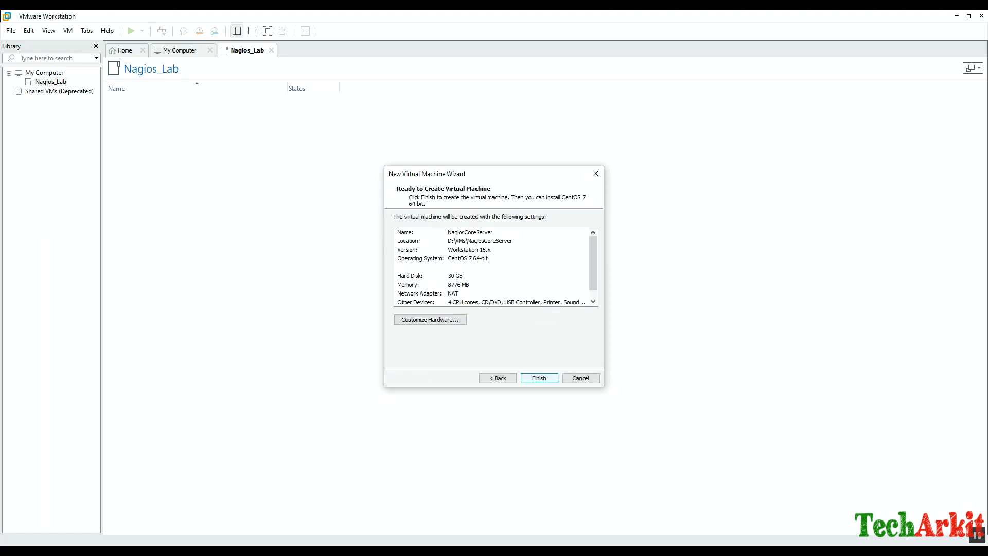
key(Return)
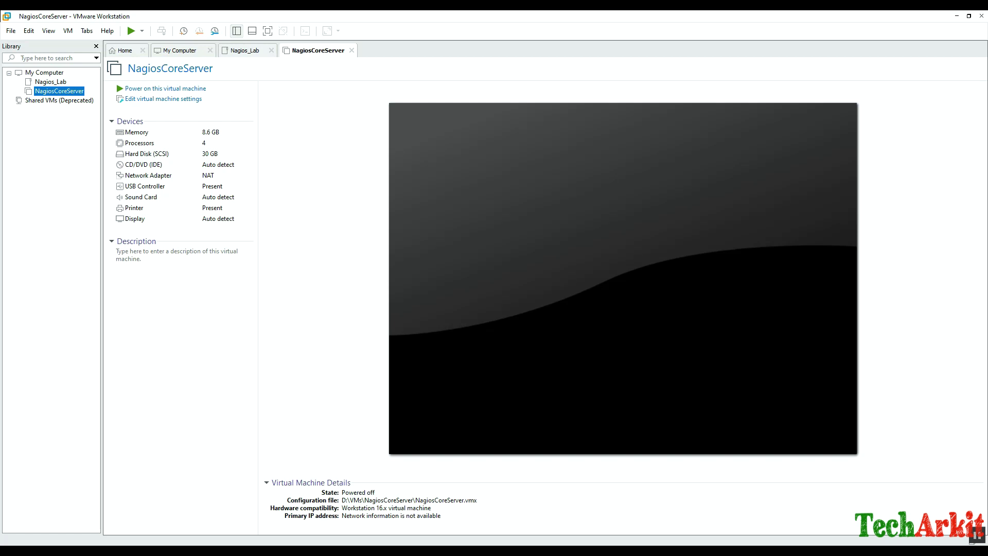
Move NagiosCoreServer into the Nagios_Lab library folder and open its virtual machine settings.
click(51, 82)
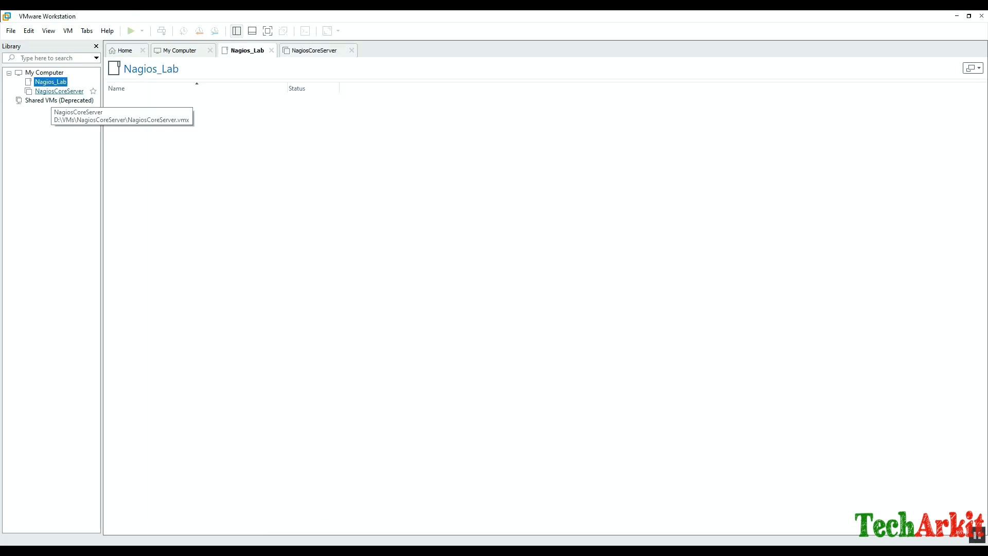
drag(58, 91, 51, 83)
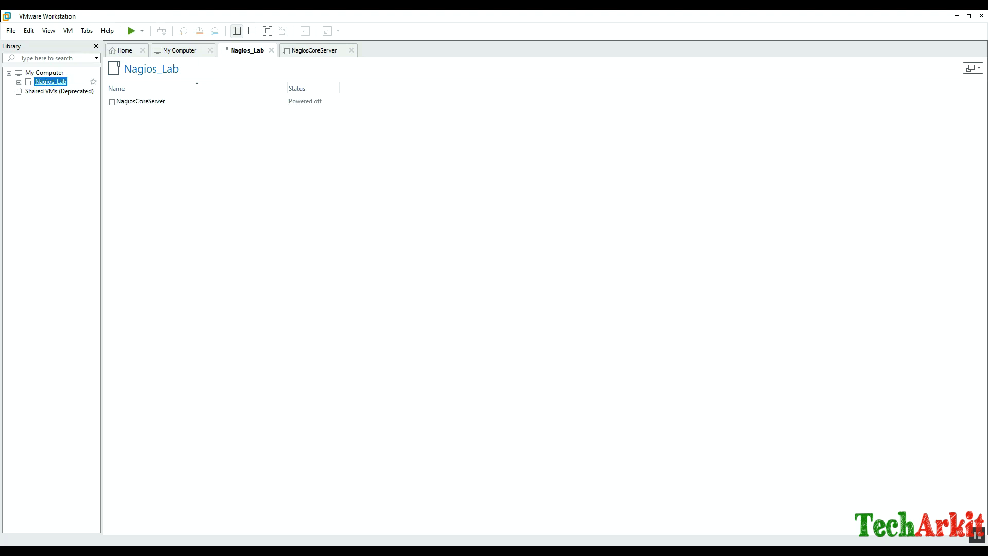
double_click(51, 82)
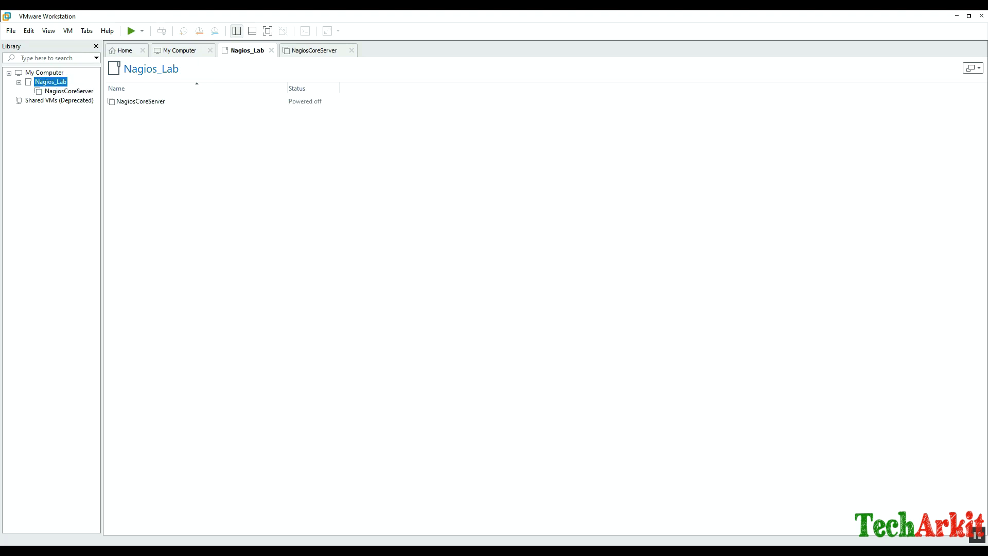
click(65, 91)
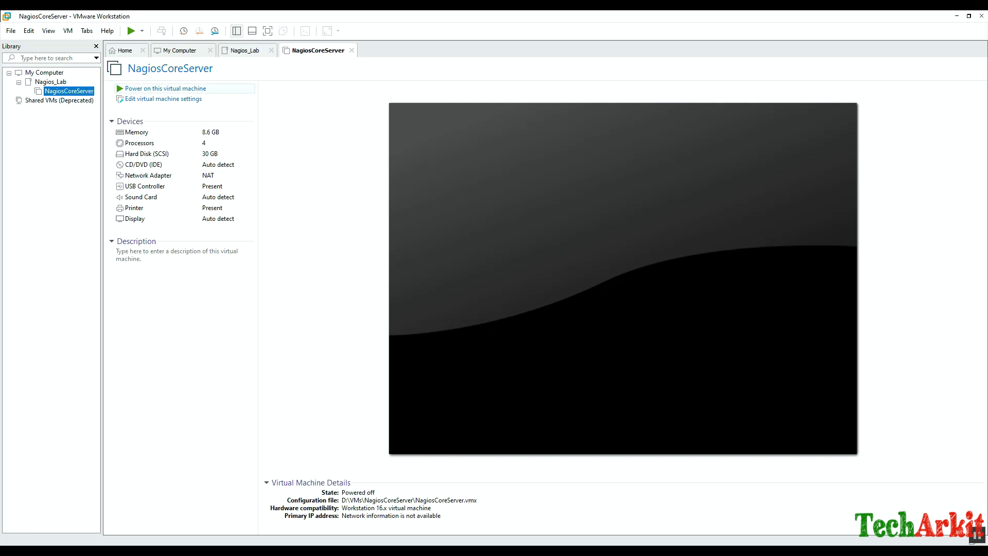
click(163, 99)
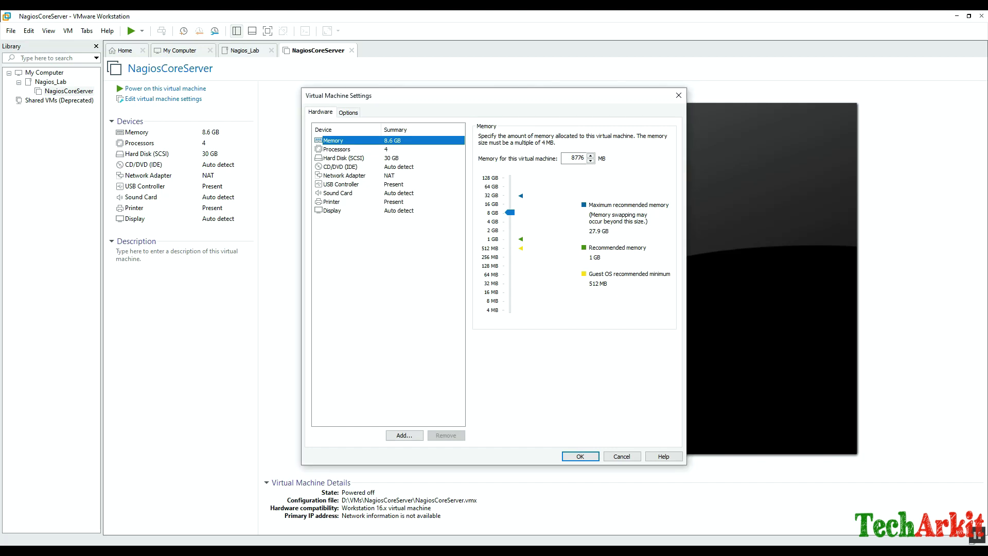
Remove the virtual printer and switch the CD/DVD drive to use an ISO image.
click(332, 202)
click(445, 435)
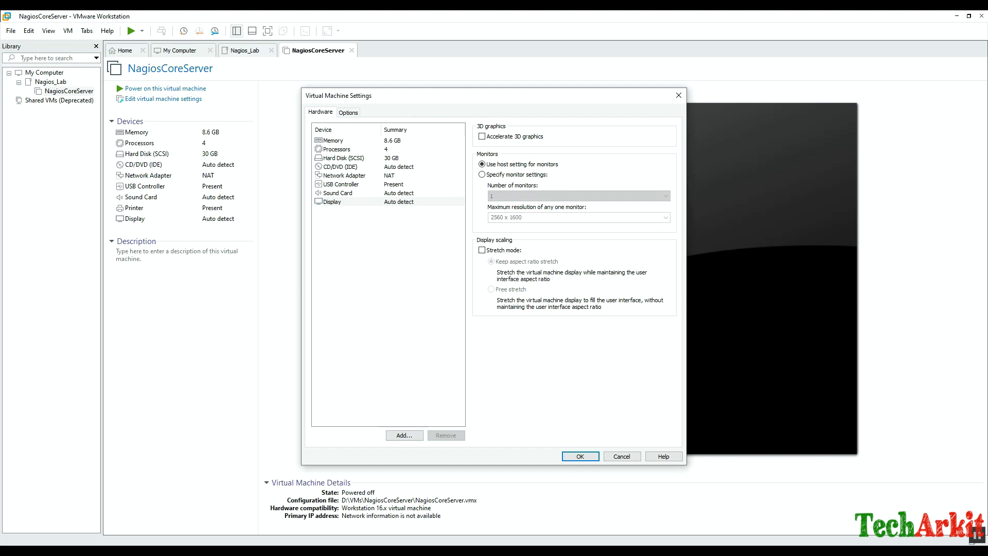
click(340, 167)
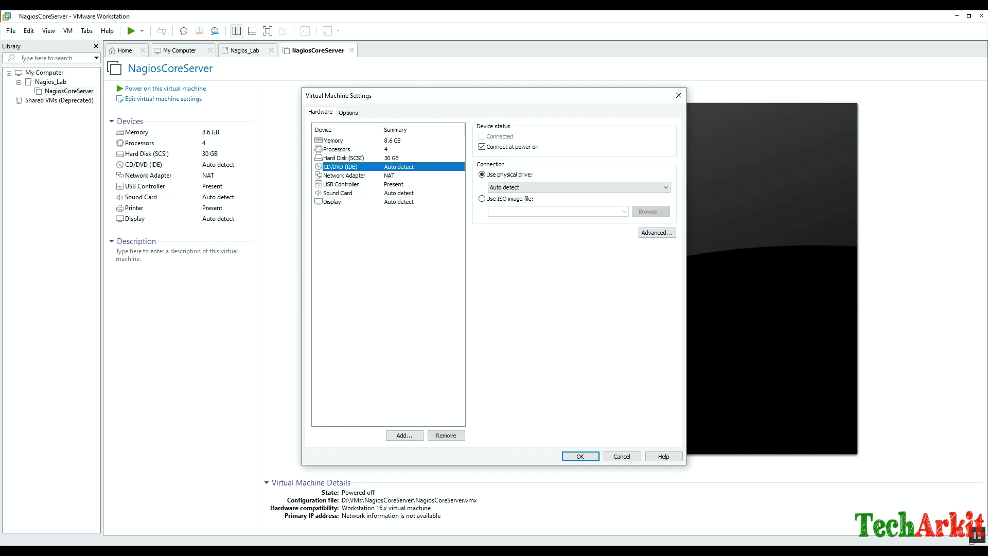
click(481, 199)
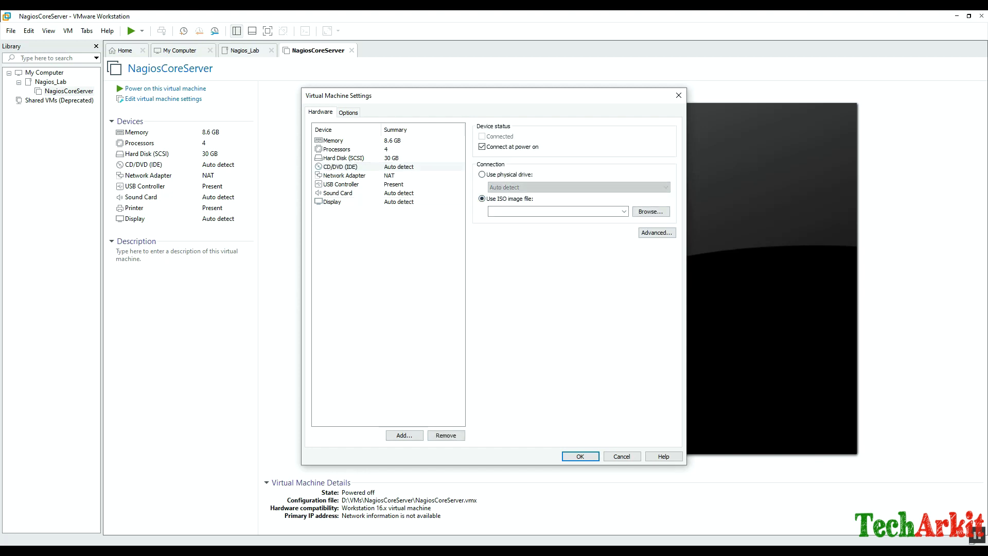
click(650, 211)
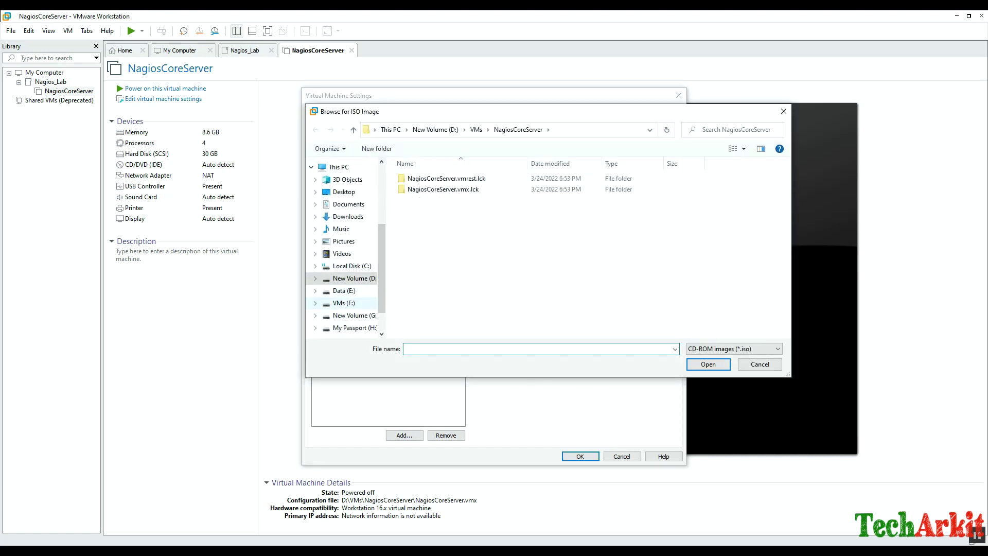
Load E:\ISO Images\CentOS-7-x86_64-DVD-1708\CentOS-7-x86_64-DVD-1708.iso and save the settings.
click(344, 290)
click(422, 286)
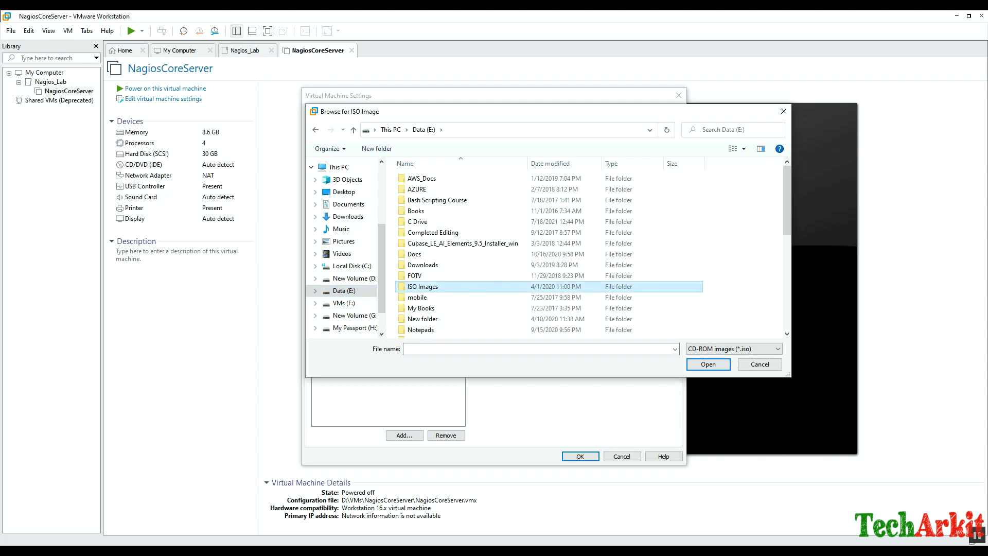
double_click(422, 286)
click(422, 286)
click(445, 178)
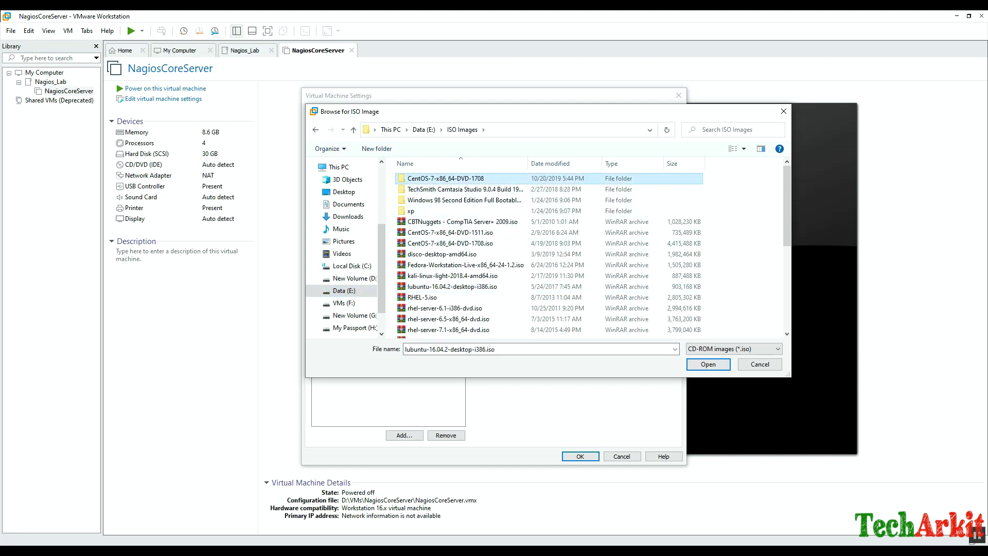
double_click(445, 178)
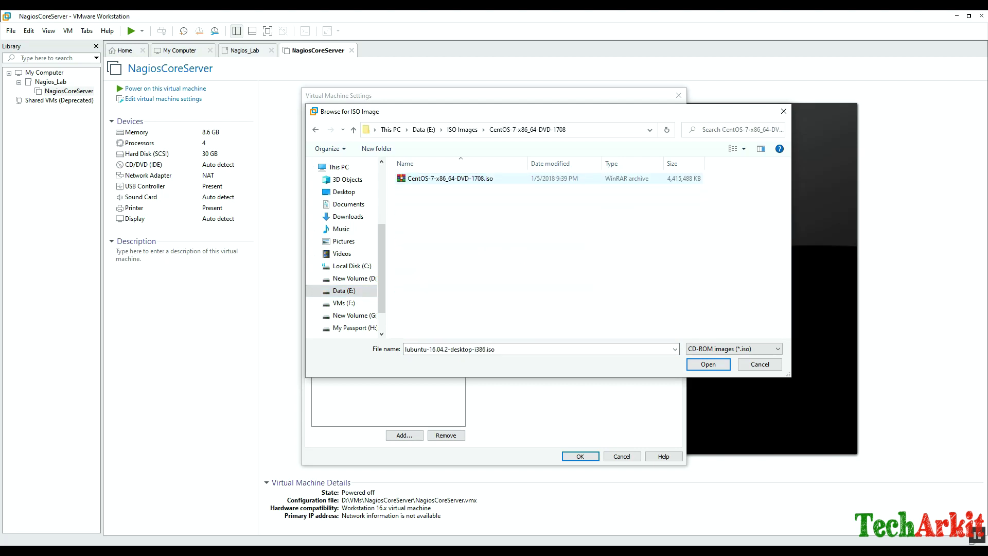
click(445, 178)
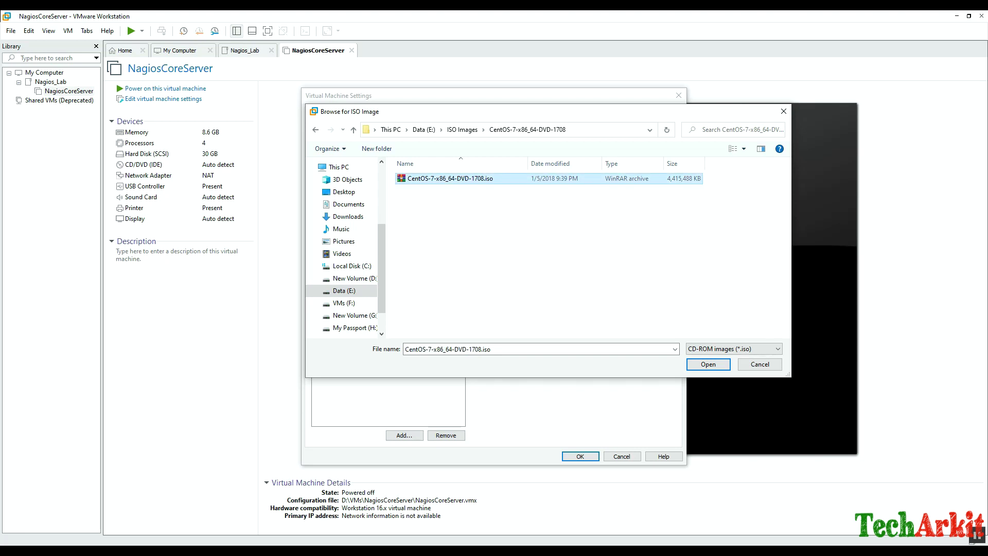
click(708, 364)
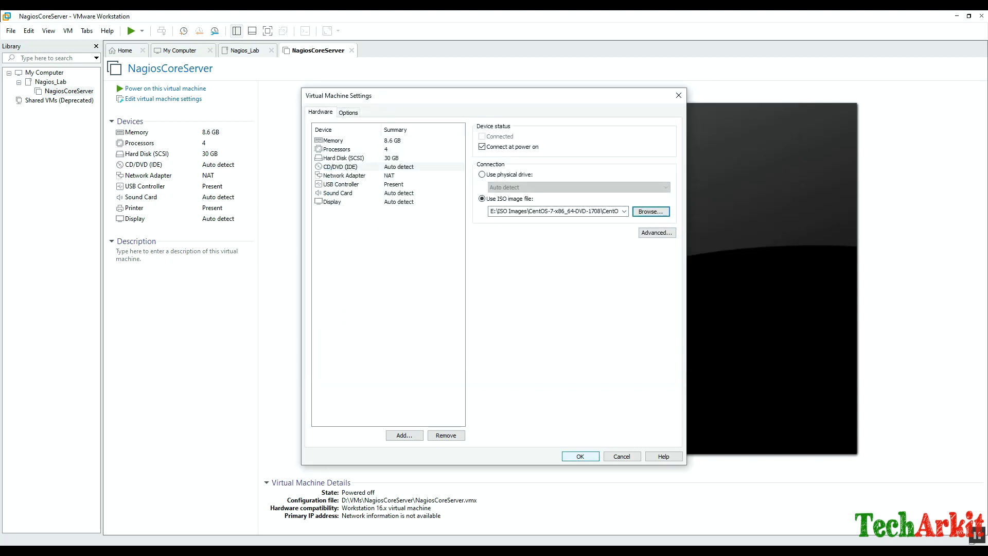
click(580, 455)
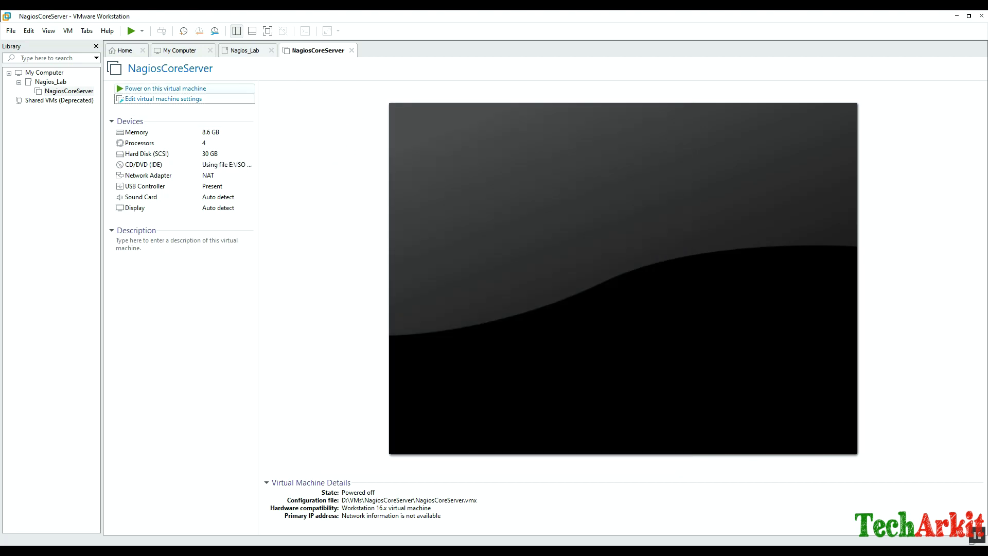
Power on NagiosCoreServer, boot Install CentOS 7, and continue with English (United States).
click(165, 88)
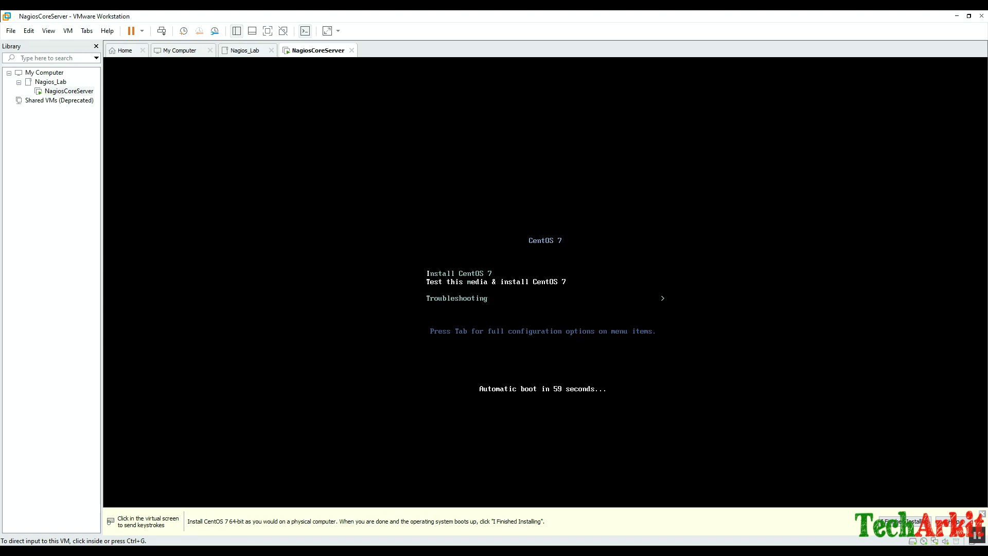
key(ctrl+g)
key(Up)
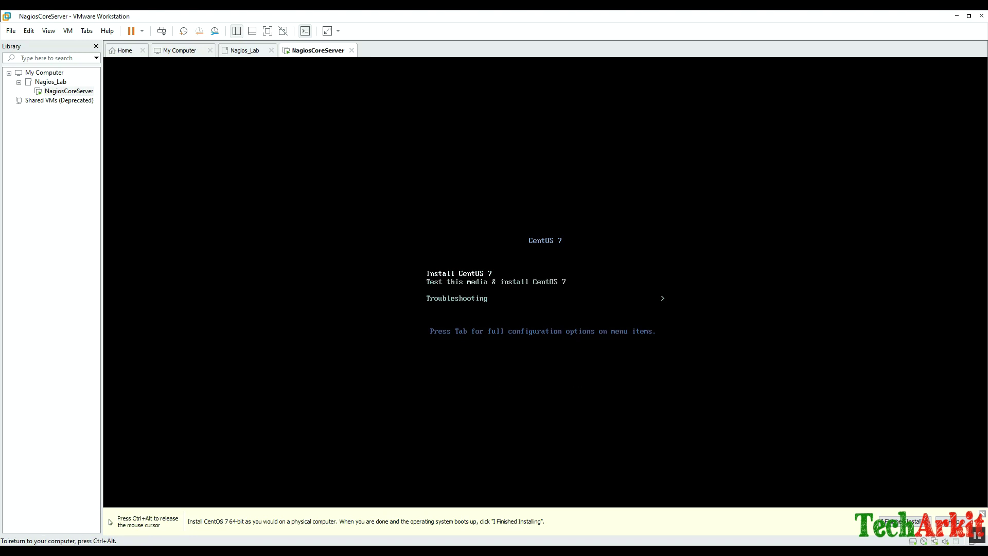
key(Return)
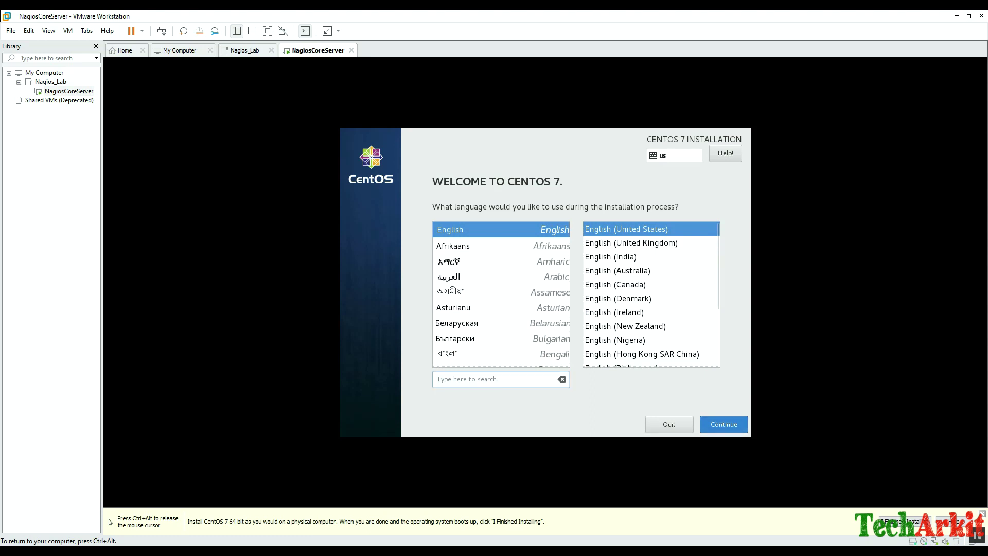
key(Return)
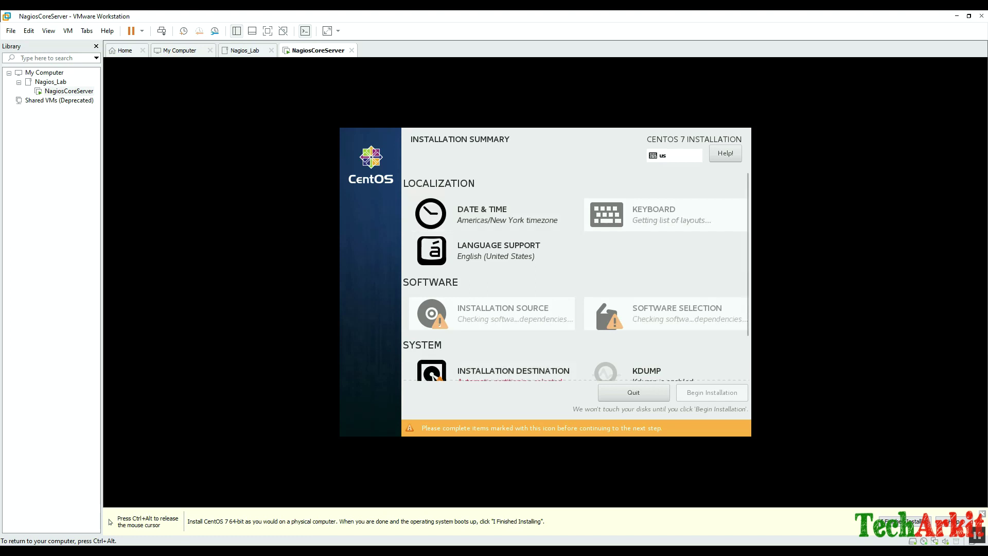
Set the installer timezone to Asia/Kolkata and keep Minimal Install as the software selection.
key(Return)
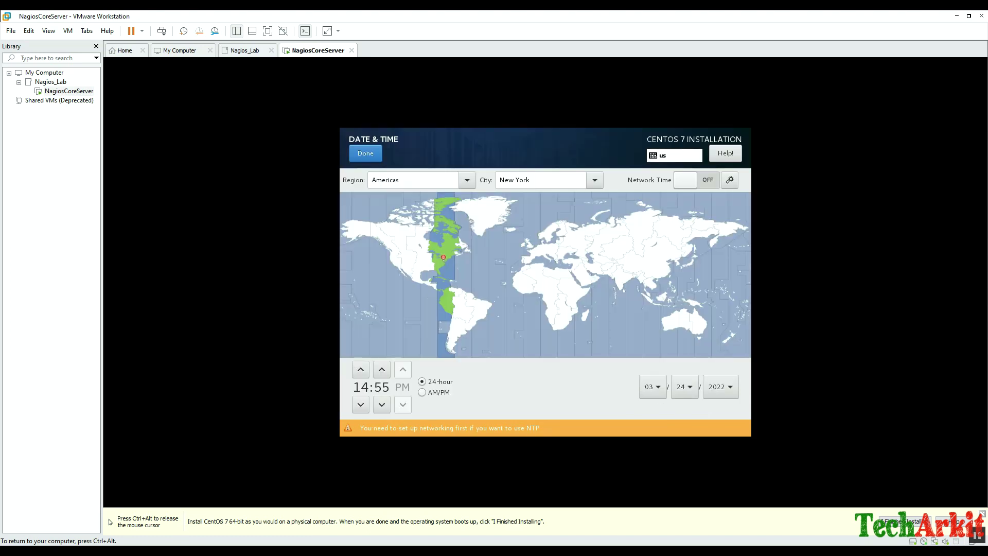
click(616, 262)
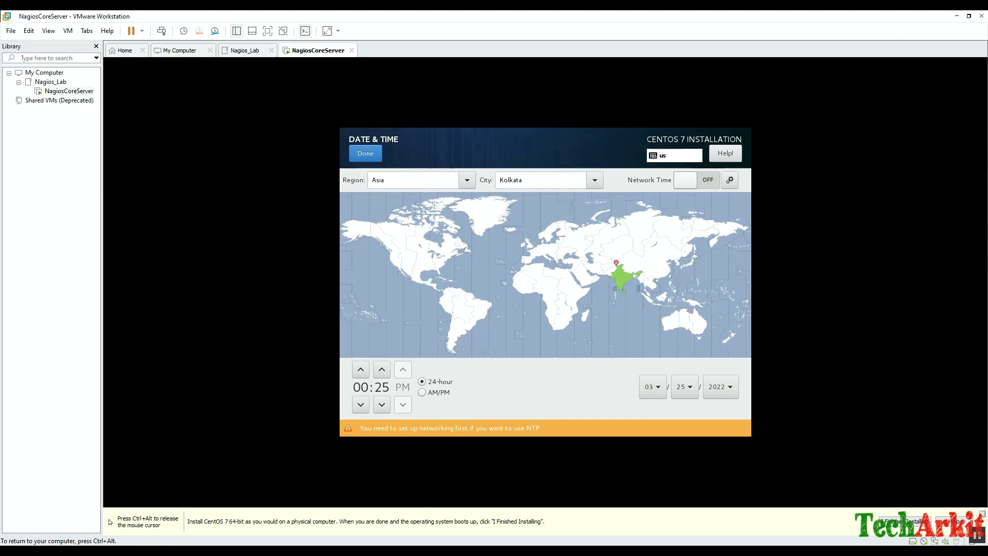
click(366, 153)
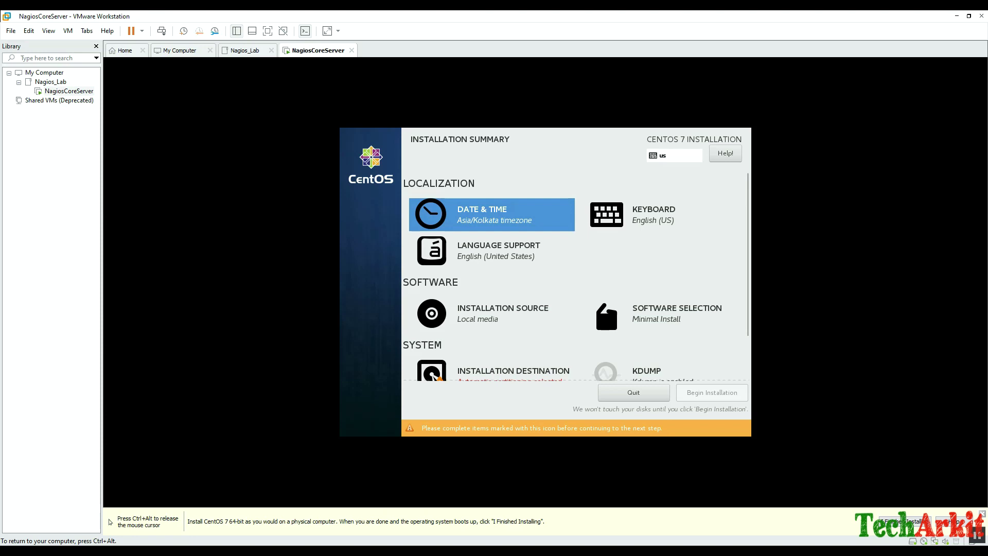
click(668, 313)
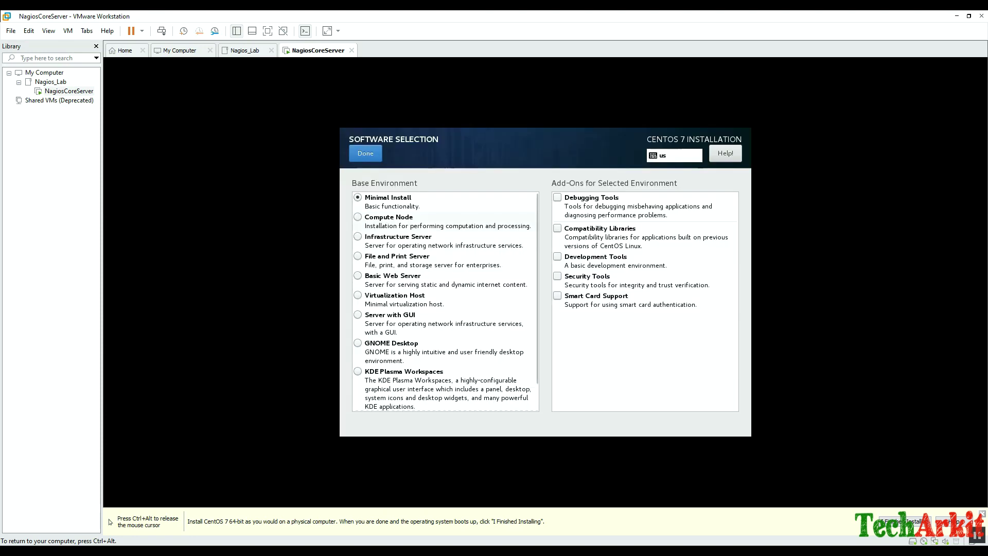
click(366, 154)
scroll(576, 277, down, 1)
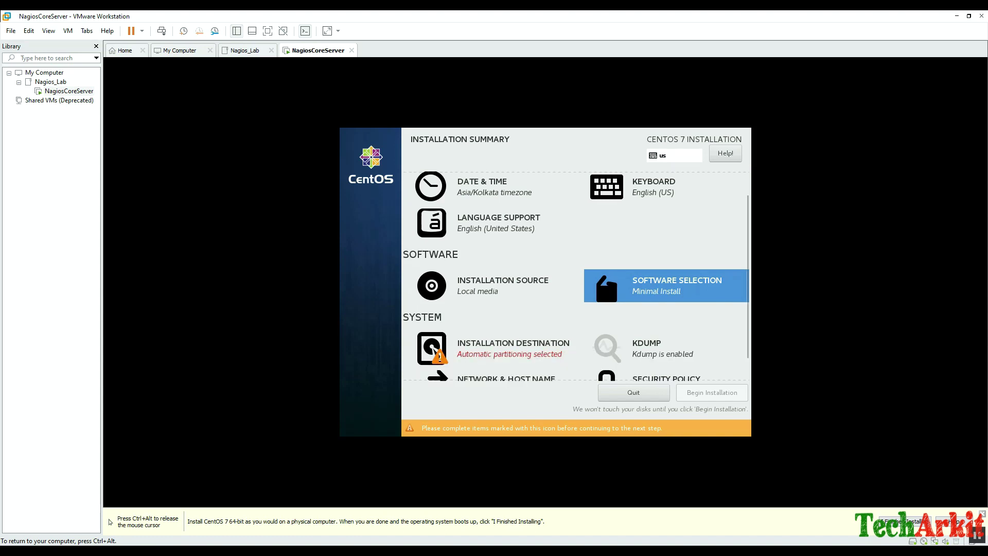
Choose manual partitioning on the disk and add a 2 GiB /boot mount point.
click(434, 349)
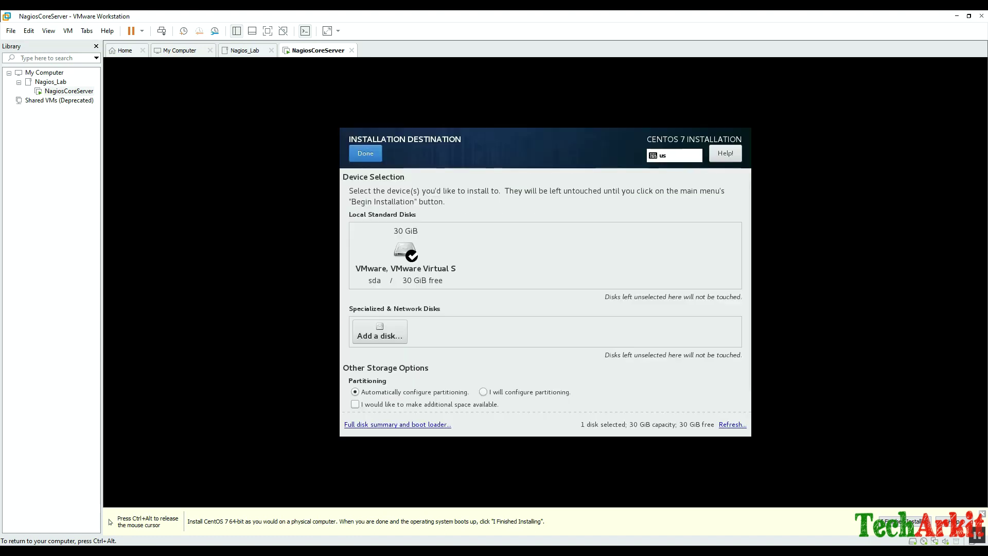
click(482, 391)
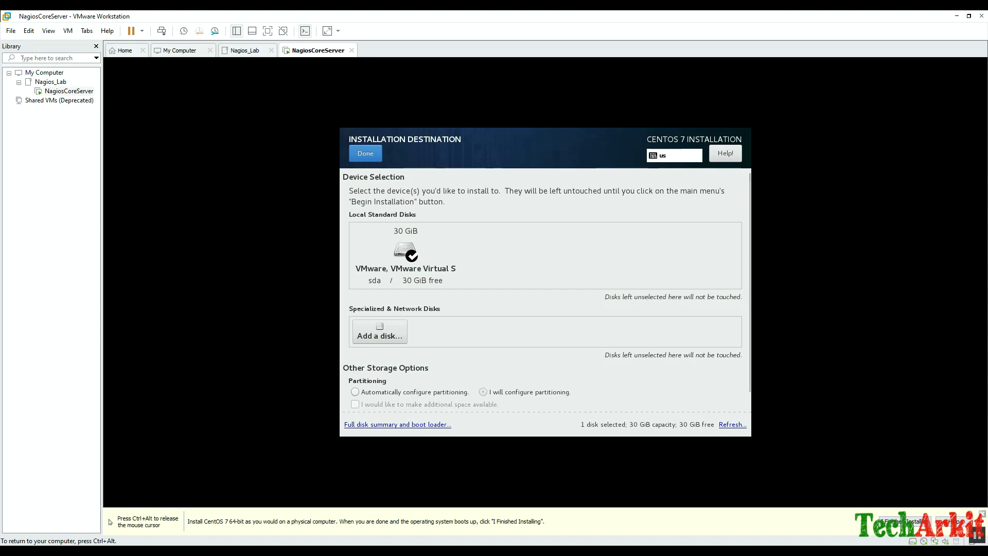
click(365, 152)
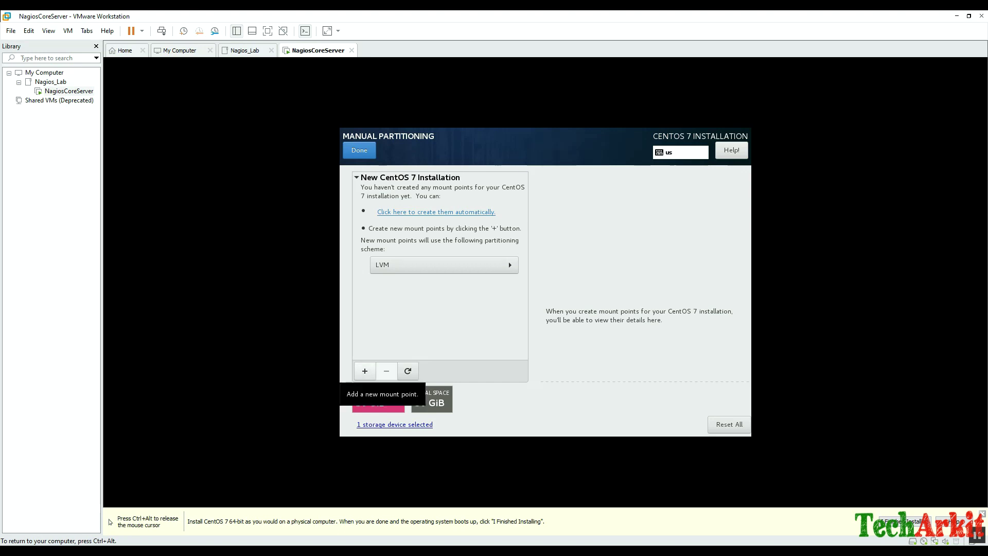
click(365, 371)
click(617, 279)
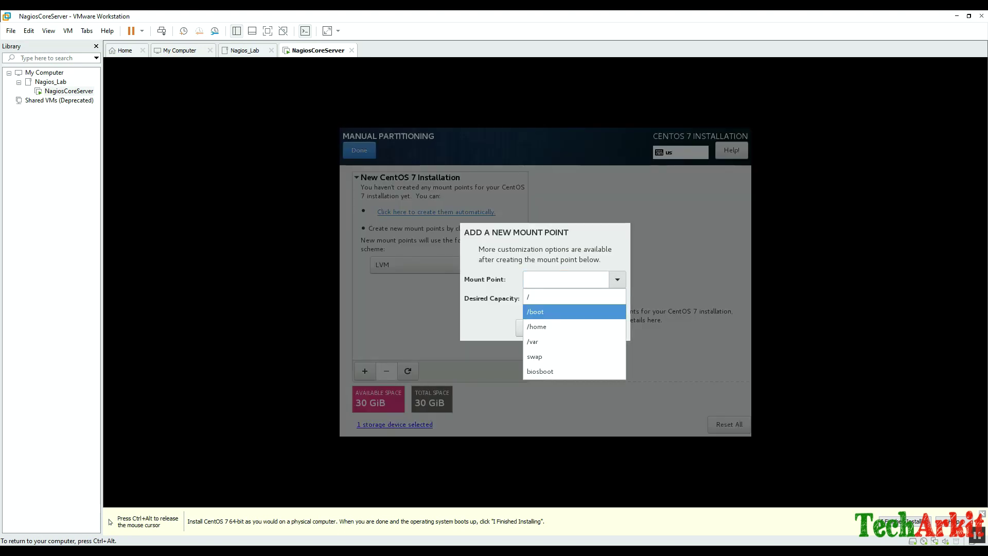
click(545, 312)
click(573, 297)
text(2G)
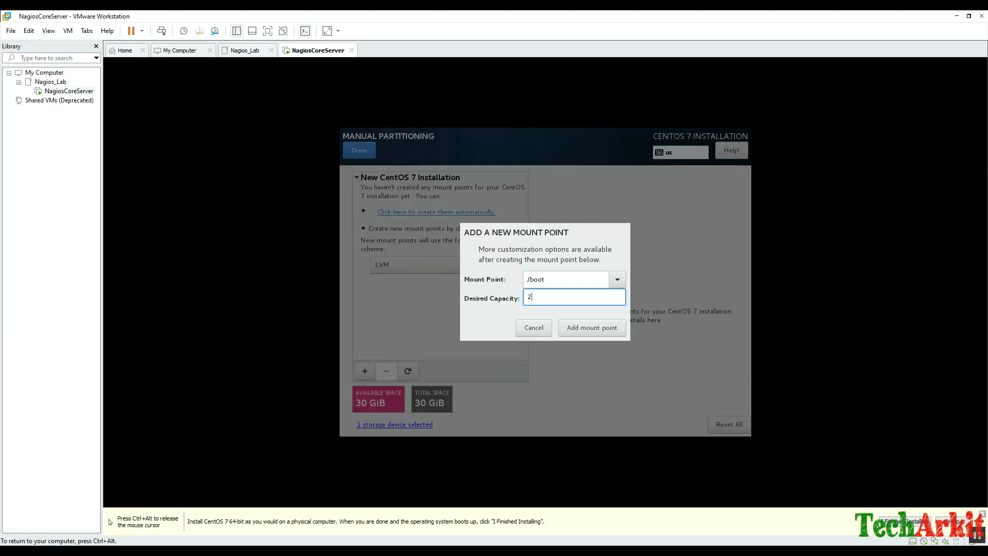
click(592, 327)
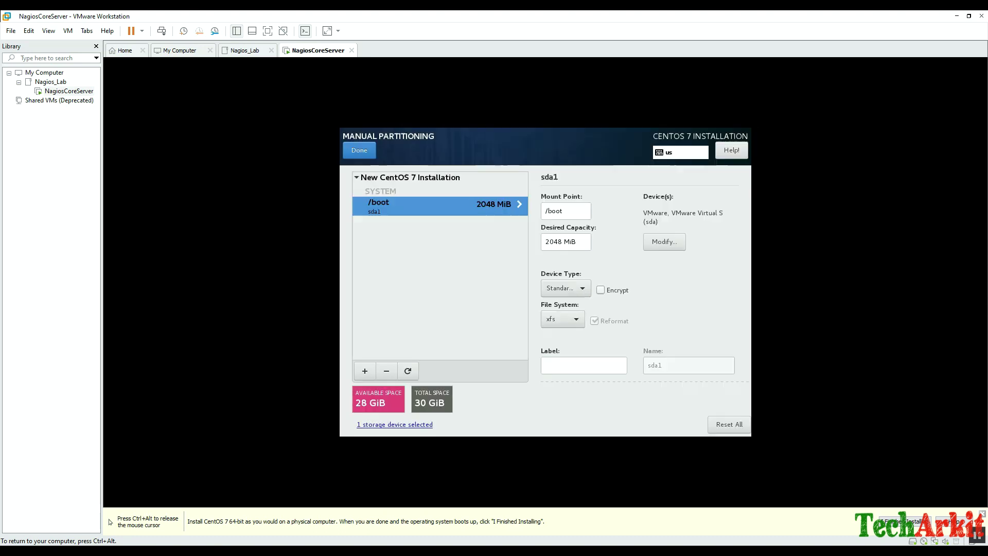
Add a 10 GiB /usr mount point.
click(365, 371)
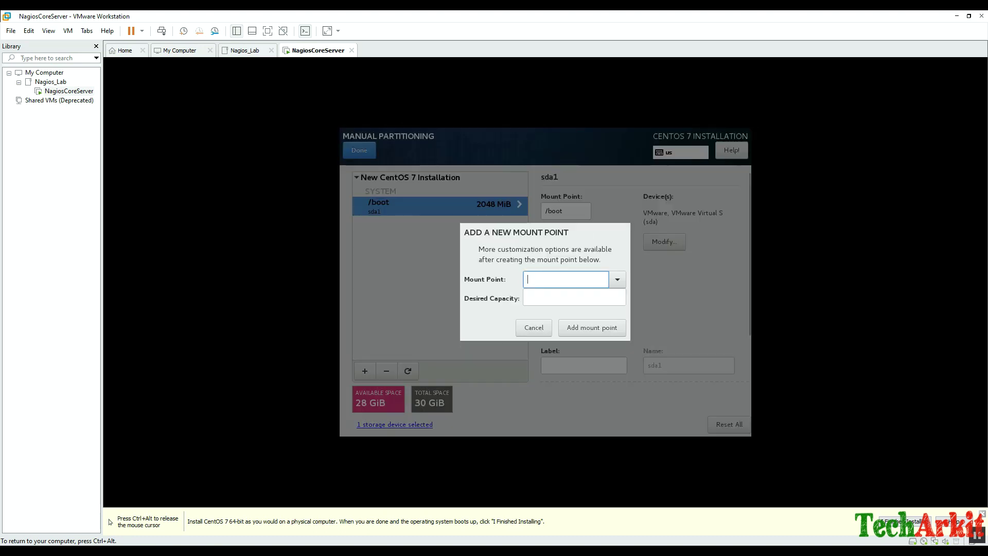
key(alt+Down)
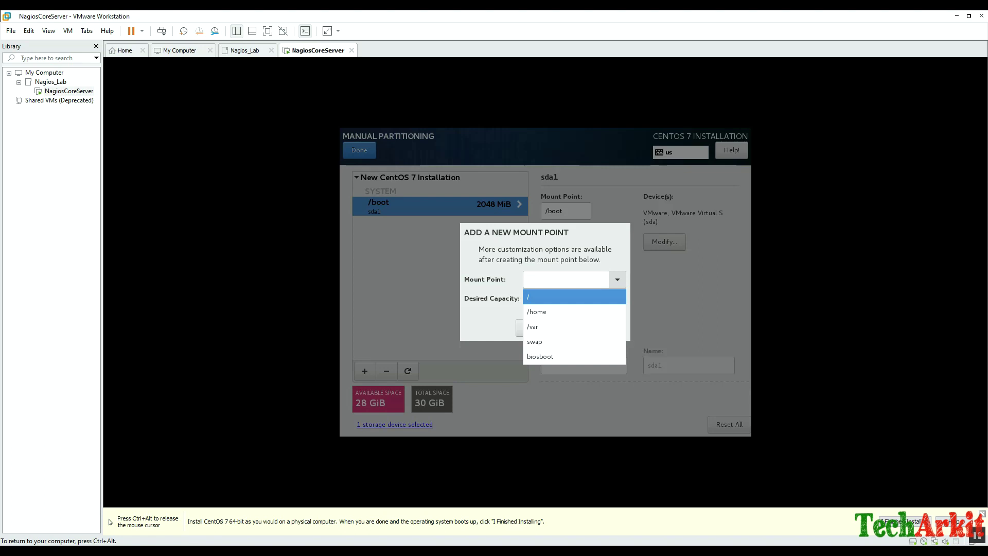
key(Down)
key(Down)
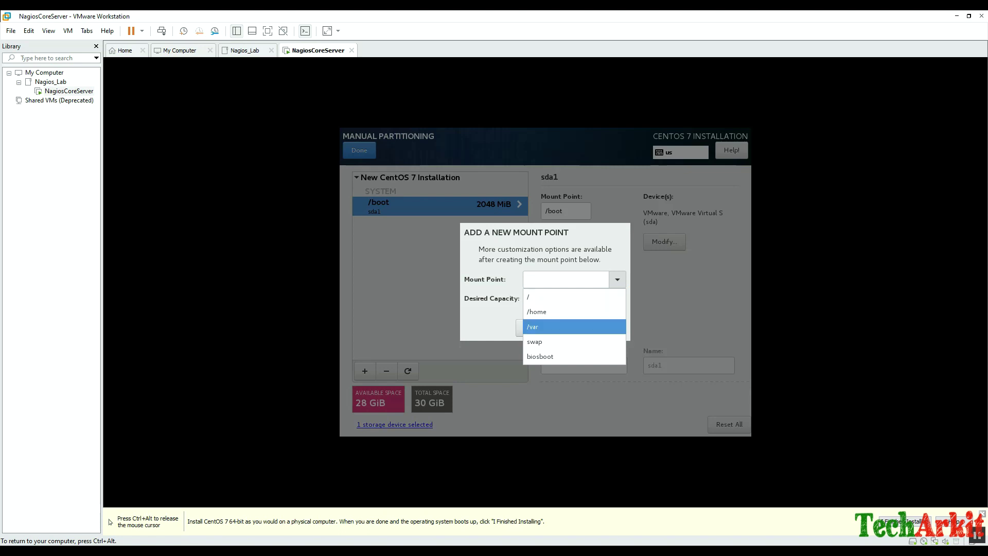
key(Return)
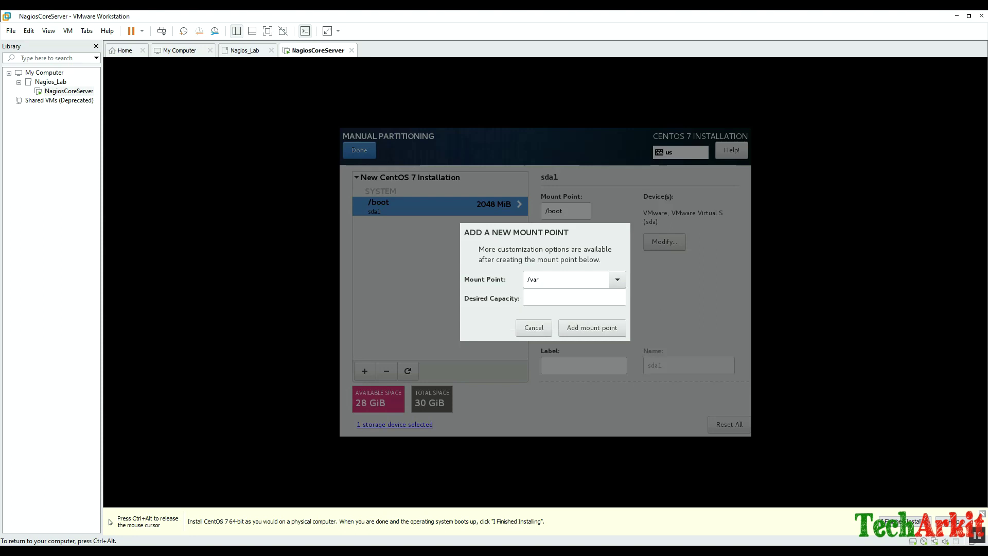
double_click(534, 280)
text(sr)
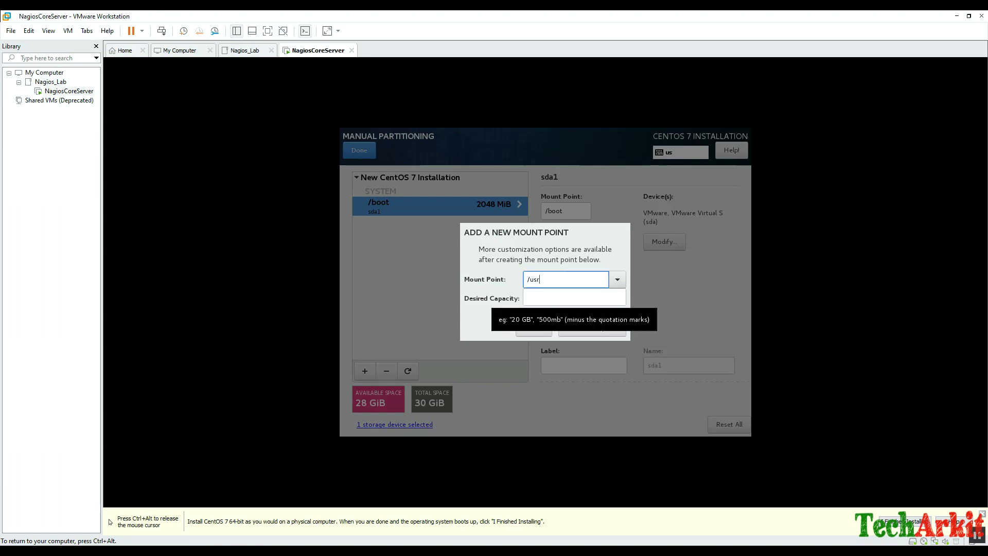
key(Tab)
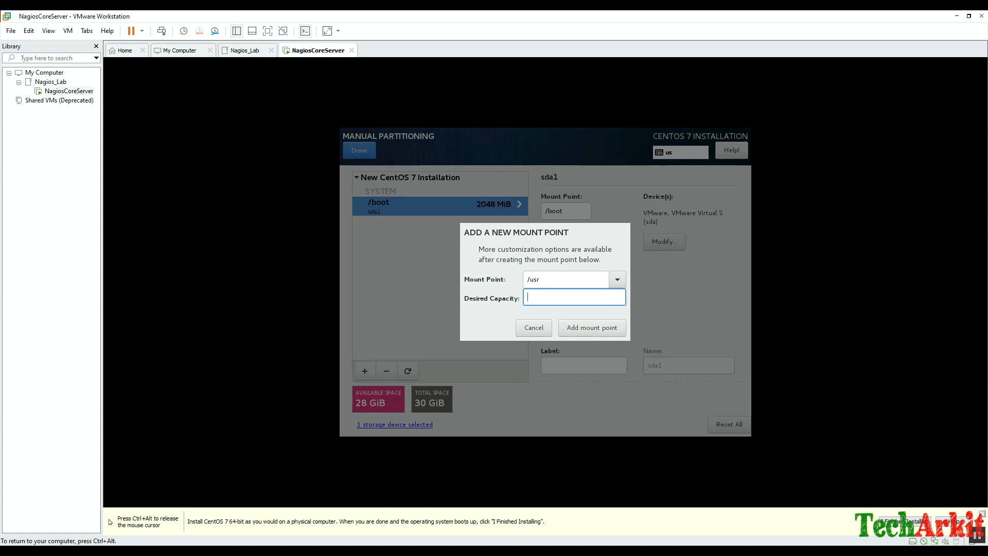
text(10G)
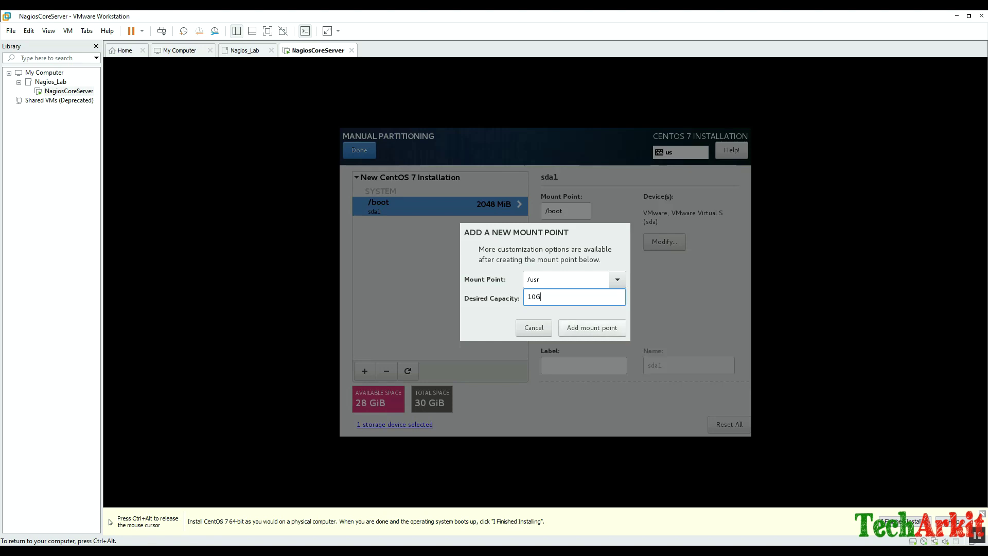
click(591, 328)
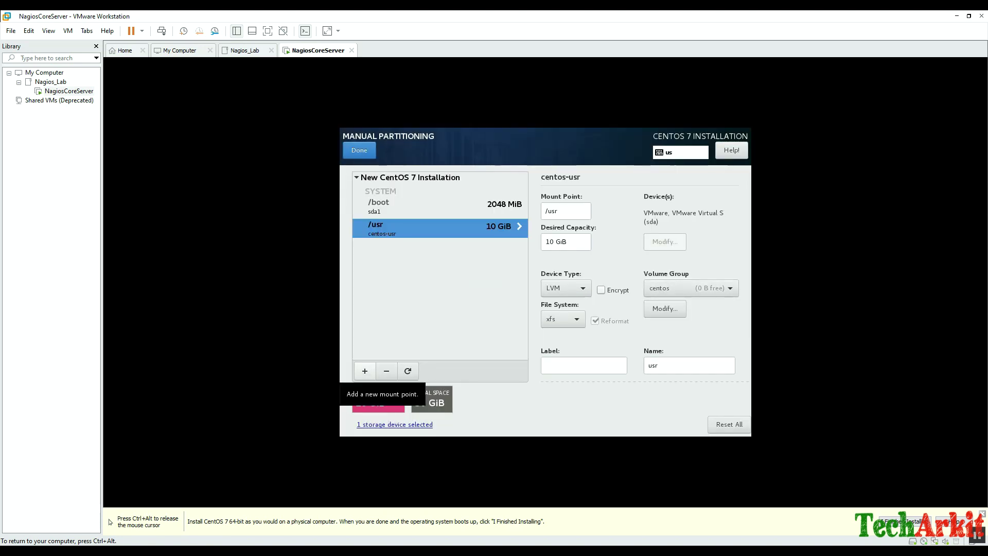
Add an 8 GiB swap mount point.
click(364, 371)
click(616, 279)
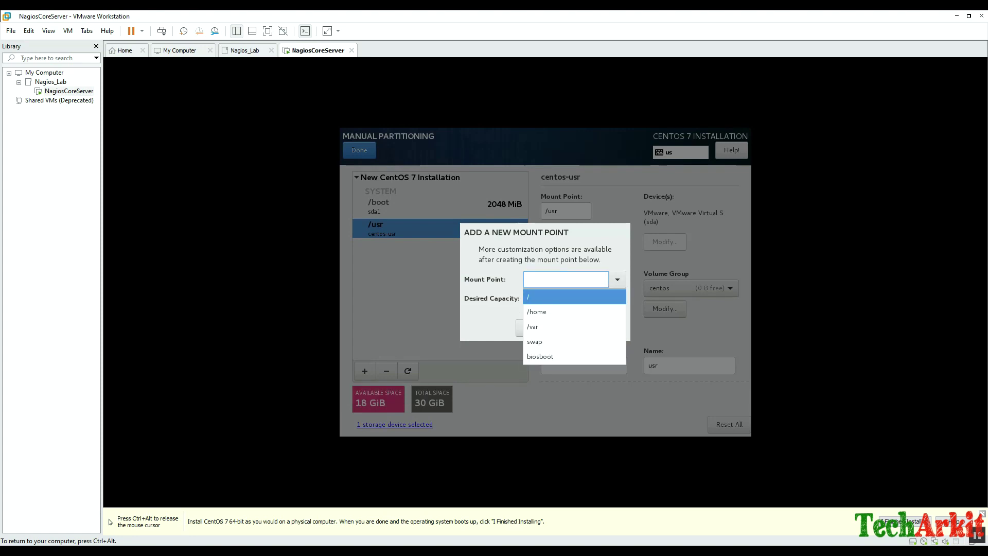
click(545, 343)
click(574, 297)
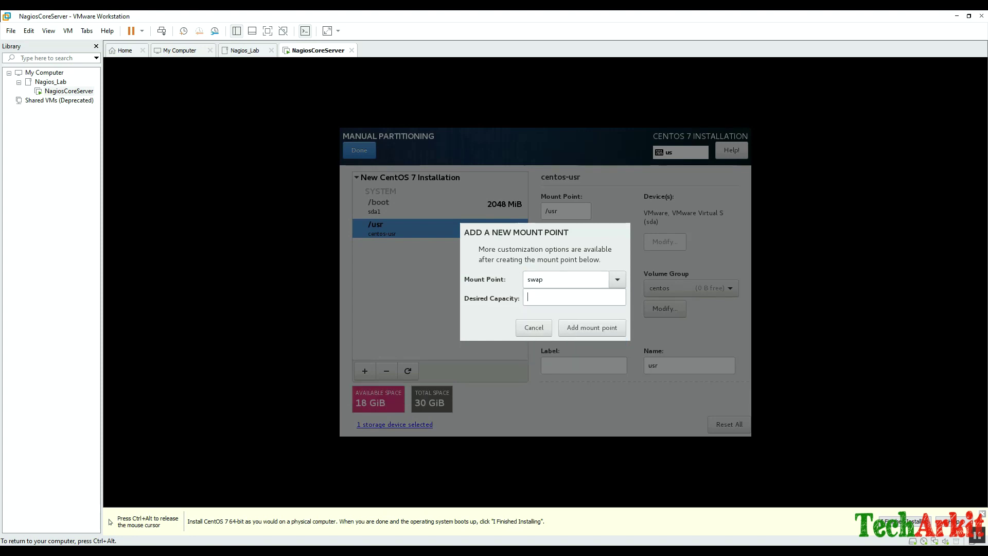
text(8G)
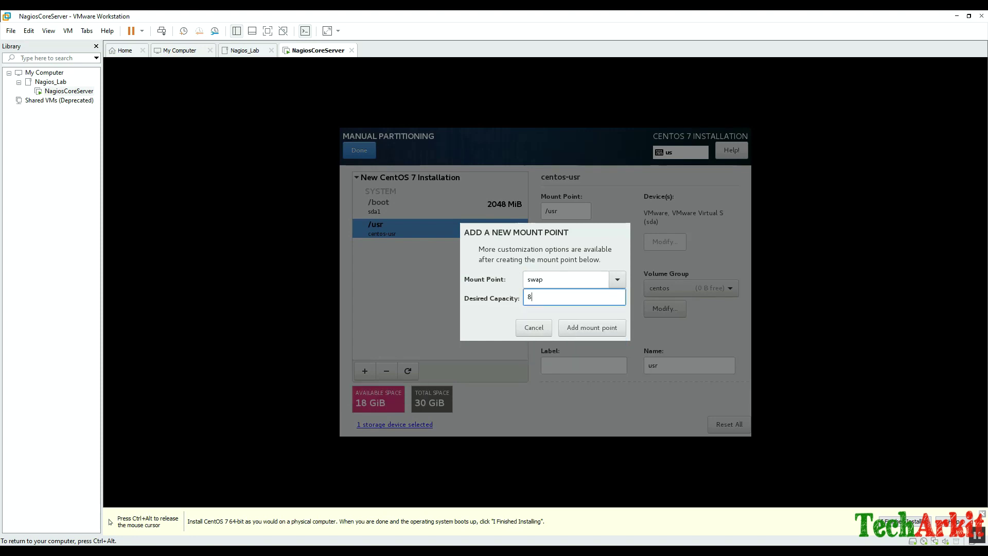
click(592, 328)
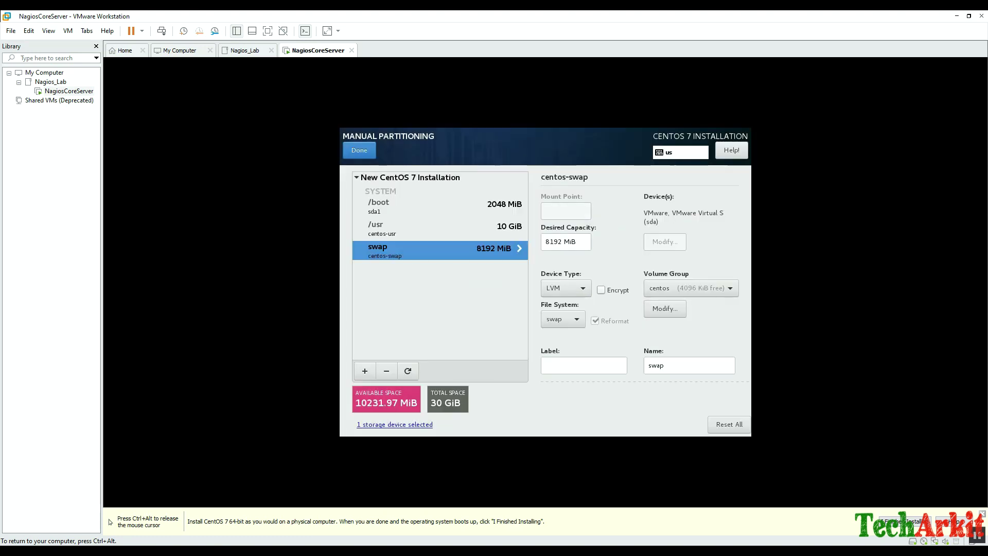
Add a / root mount point using the remaining space and review the summary of changes.
click(365, 371)
click(617, 279)
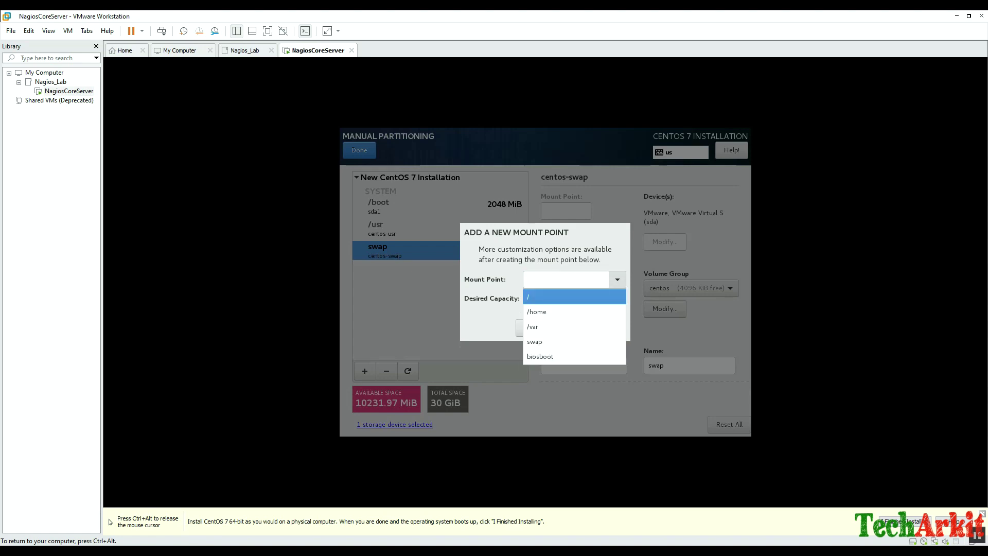
key(Return)
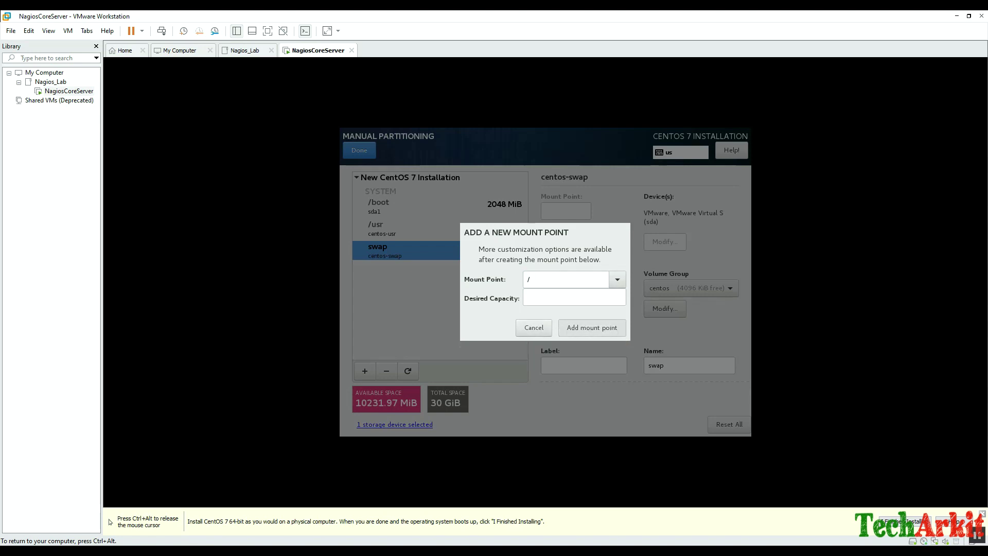
click(592, 327)
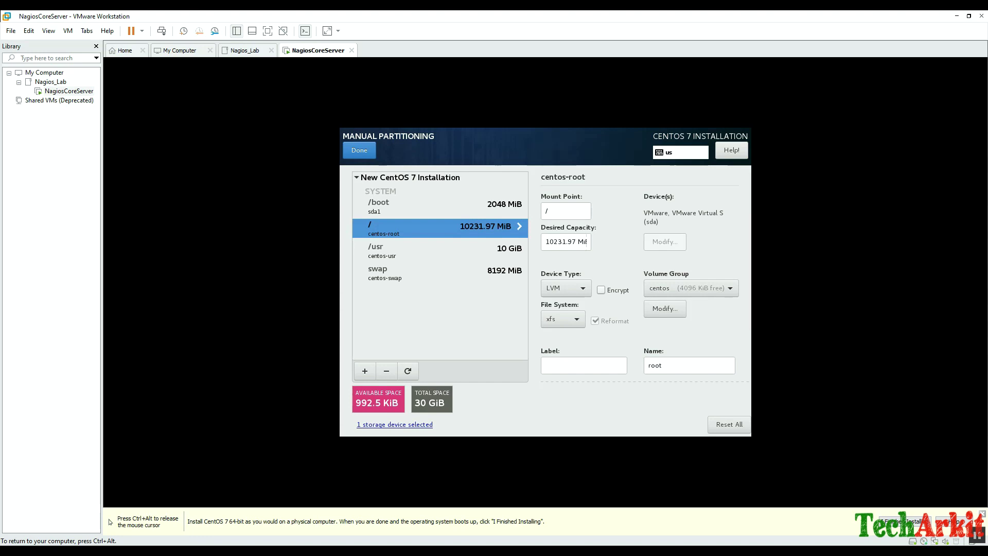
click(359, 149)
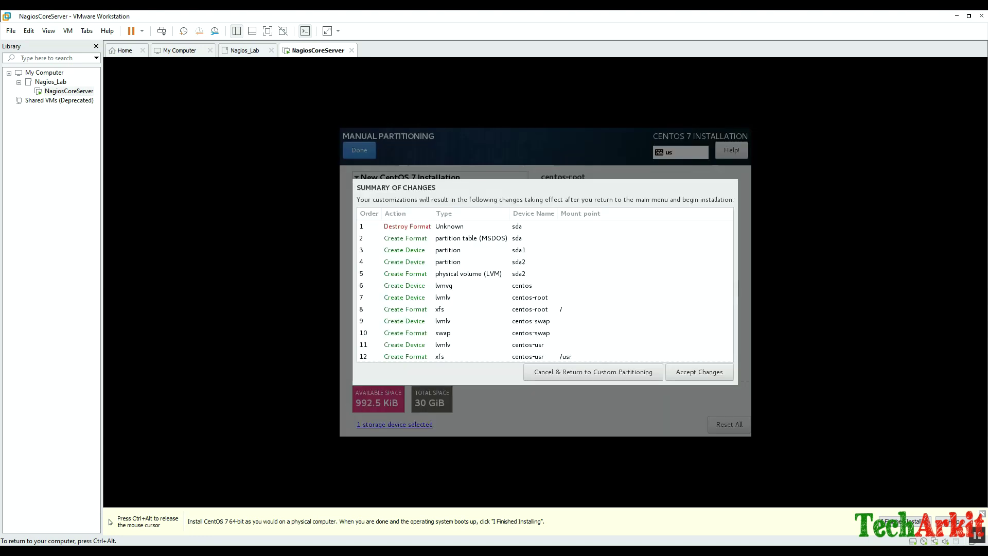
Accept the partitioning changes, confirm kdump, and turn on the ens33 Ethernet connection.
click(700, 372)
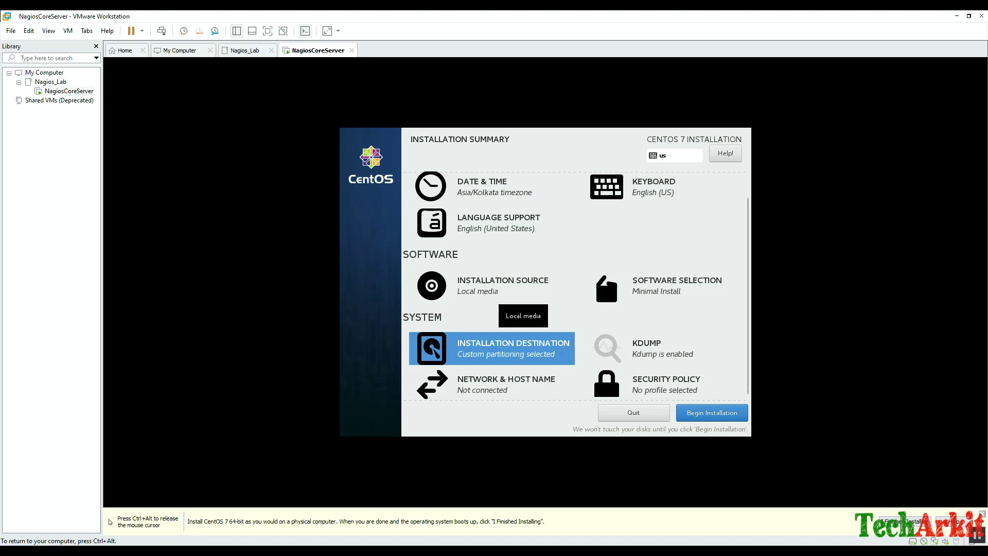
click(651, 353)
click(359, 149)
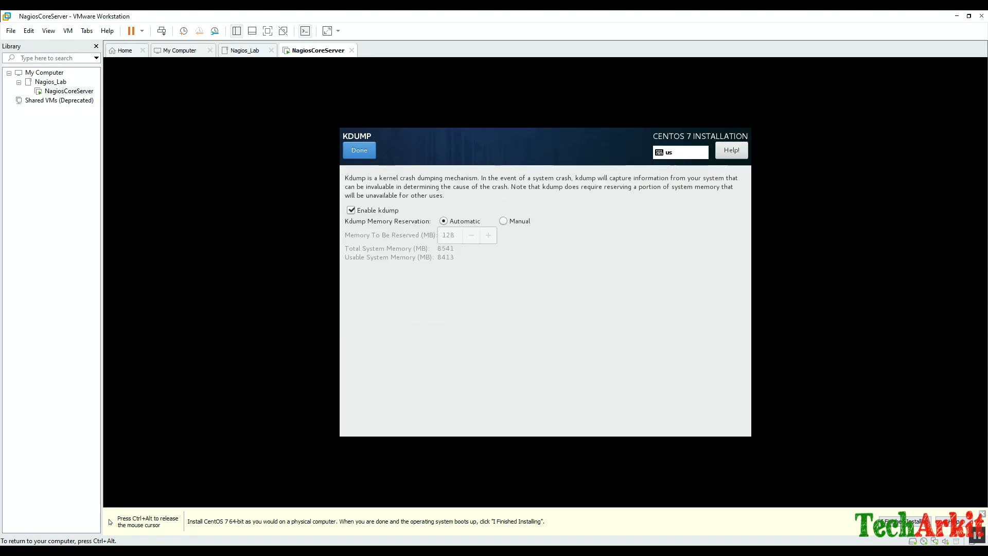
click(505, 378)
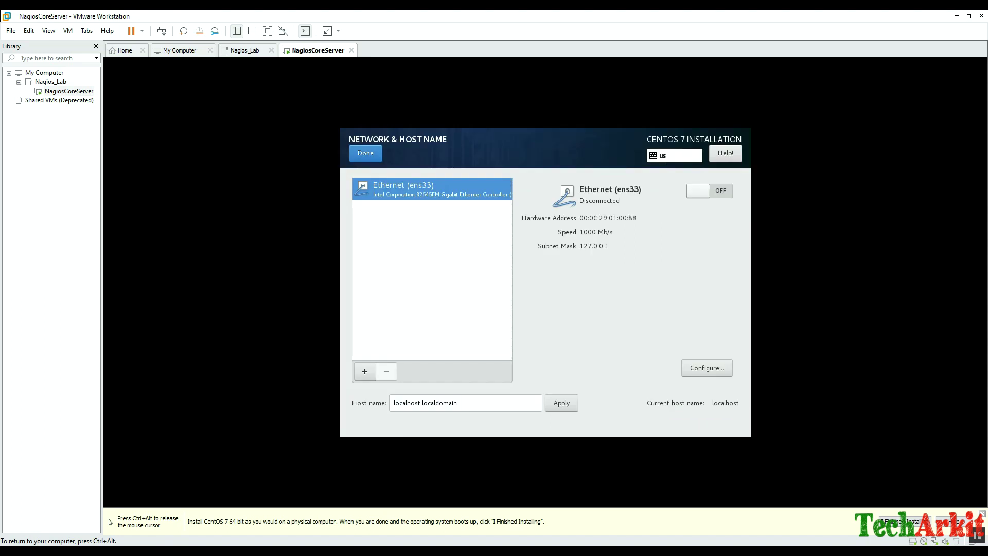
click(709, 191)
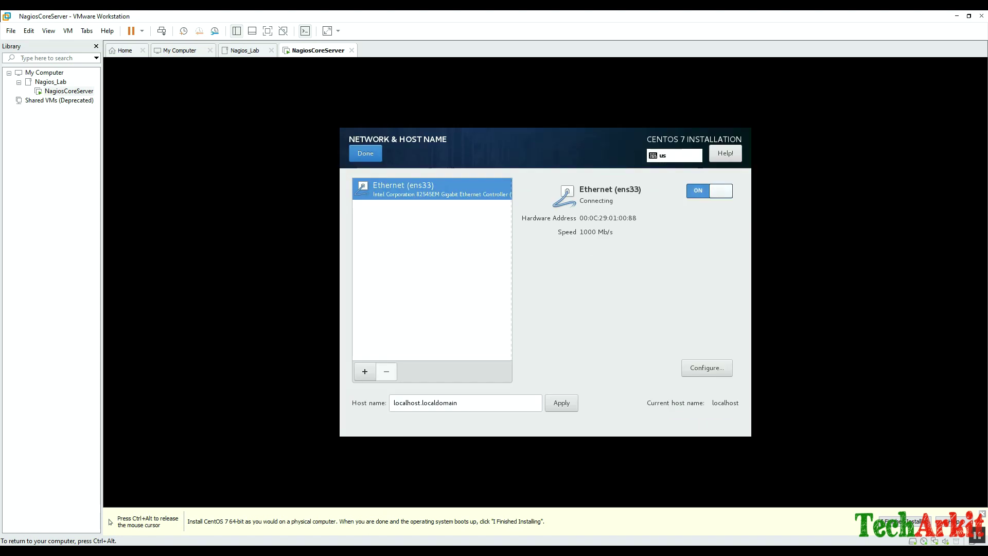
Apply the host name nagioscore.techarkit.local and open the ens33 connection settings.
click(457, 402)
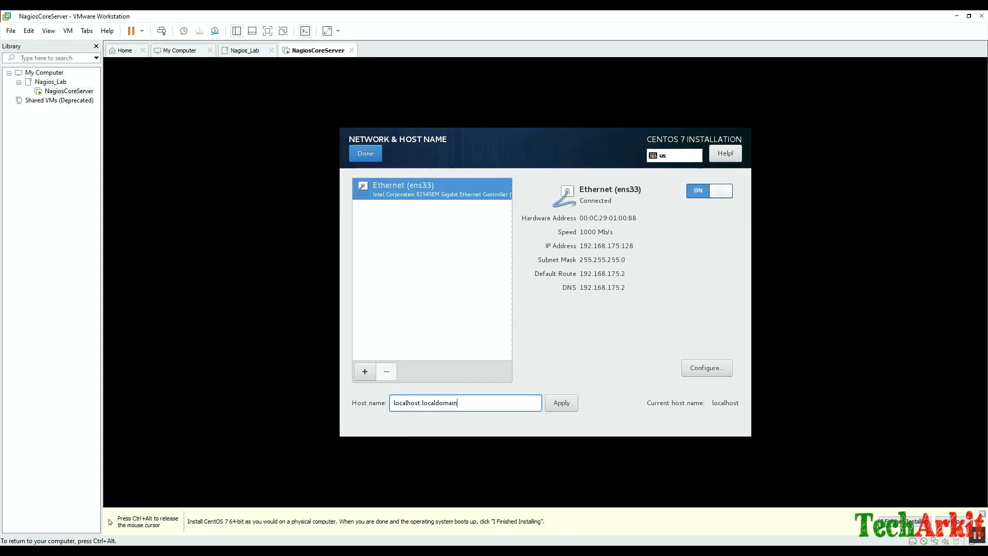
key(ctrl+shift+Left)
key(ctrl+shift+Left)
text(N)
key(BackSpace)
text(nagioscore.techarkit.loca)
click(561, 403)
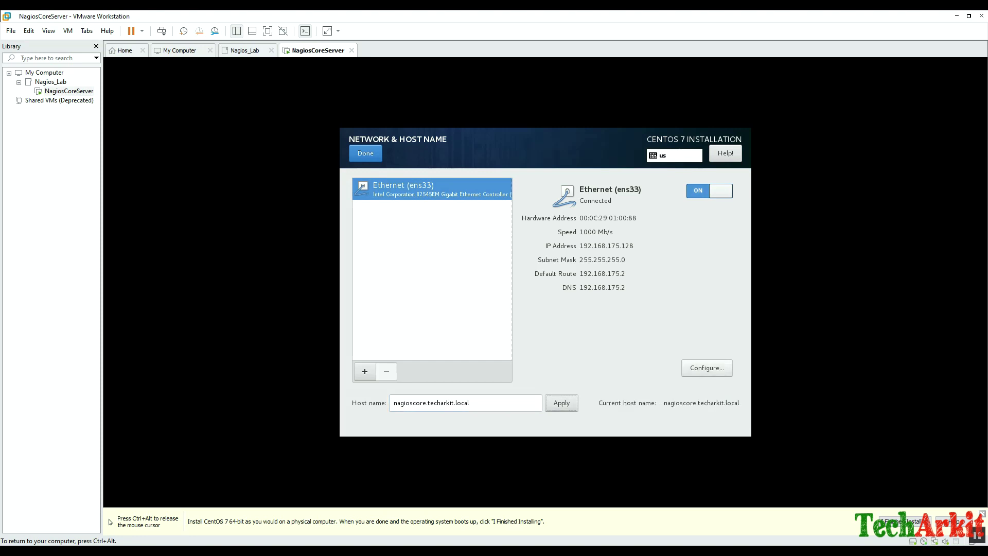
click(706, 368)
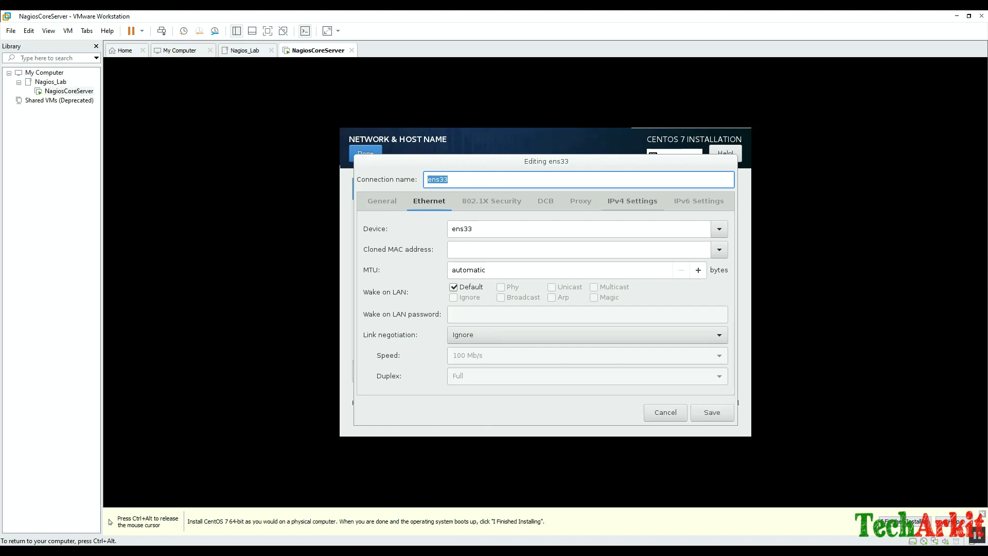
Give ens33 manual IPv4 address 192.168.175.200, netmask 255.255.255.0 and gateway 192.168.175.2.
click(632, 201)
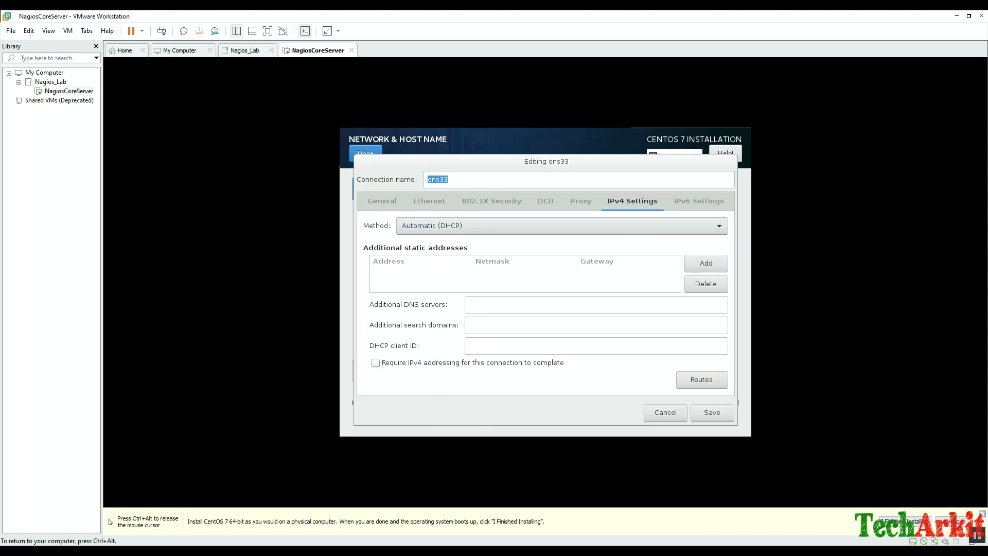
click(561, 226)
click(412, 254)
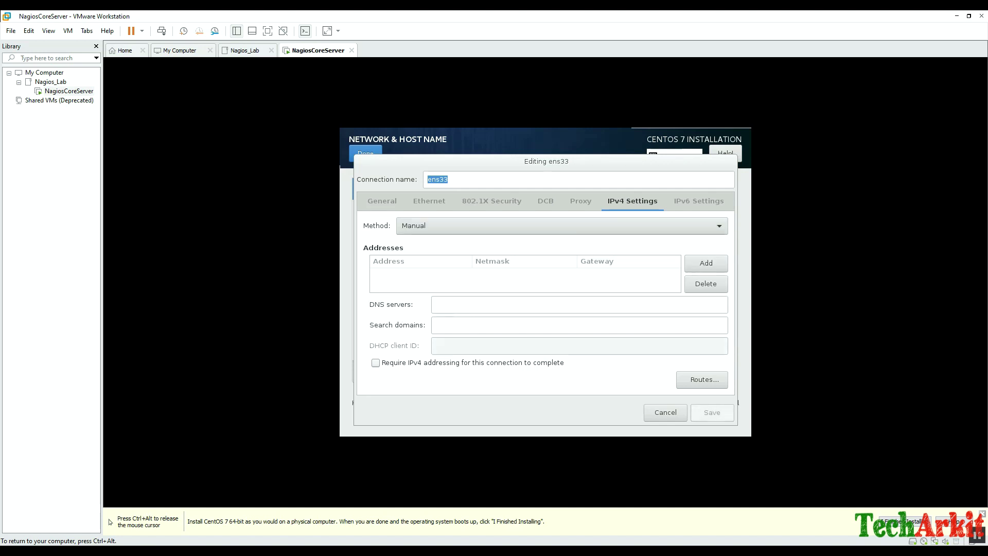
click(706, 263)
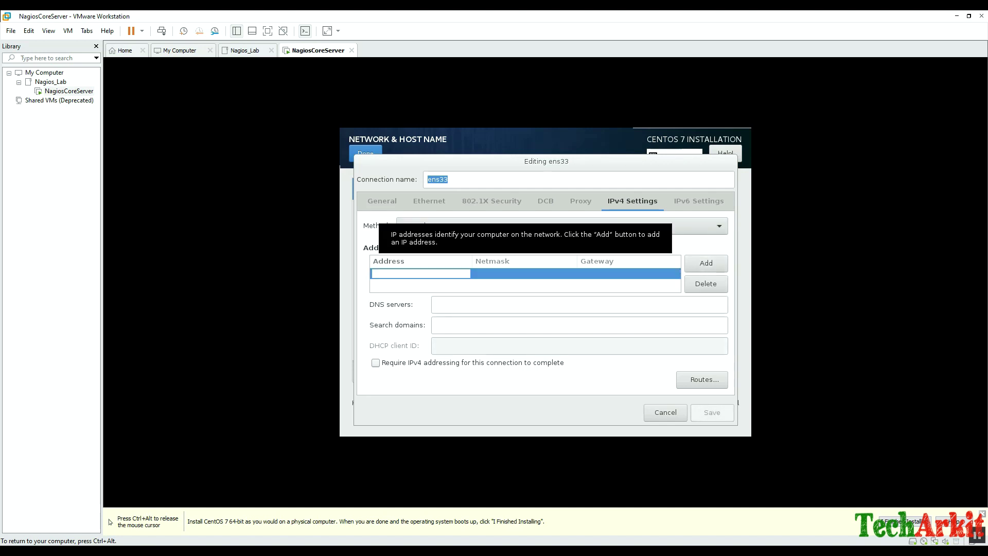
text(19)
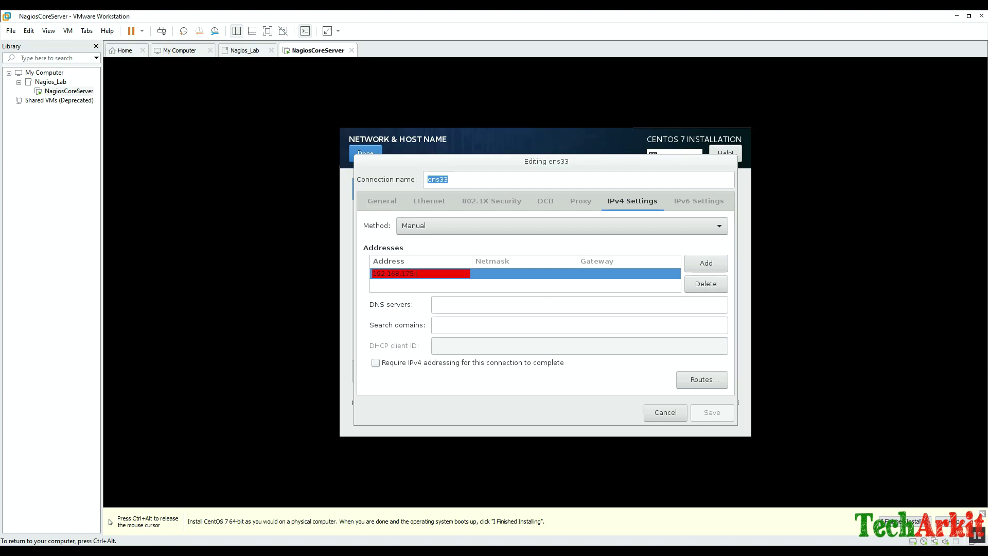
text(2.168.175.200)
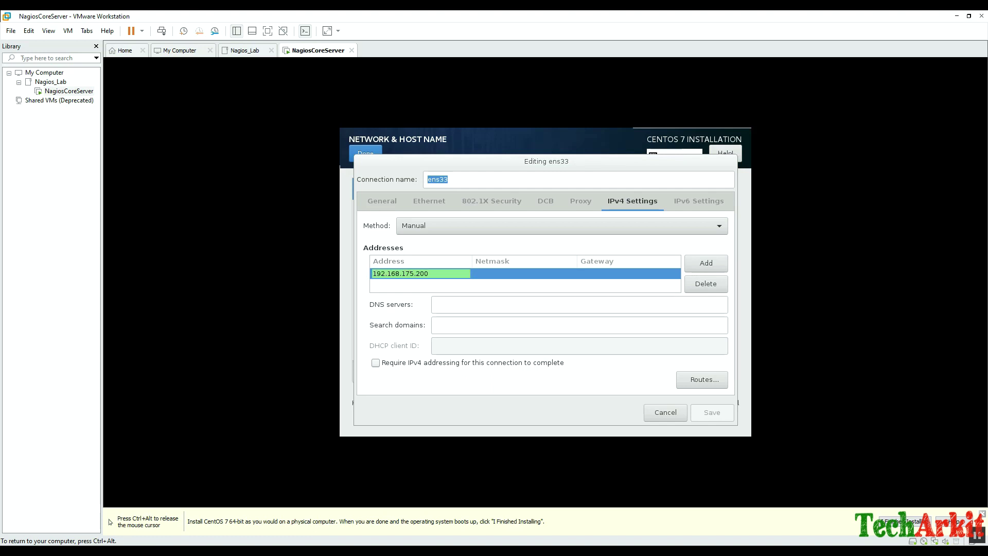
key(Tab)
text(25)
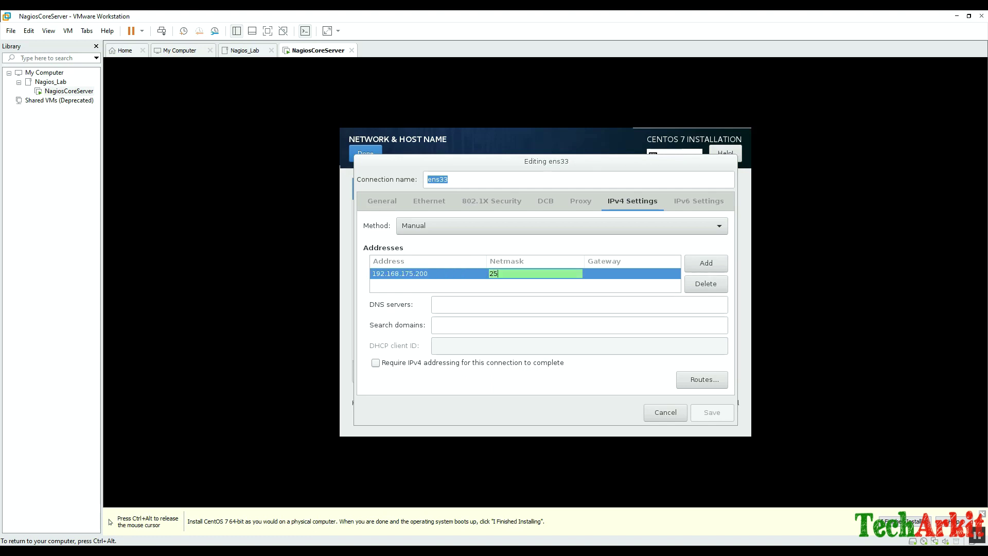
text(5.255.255)
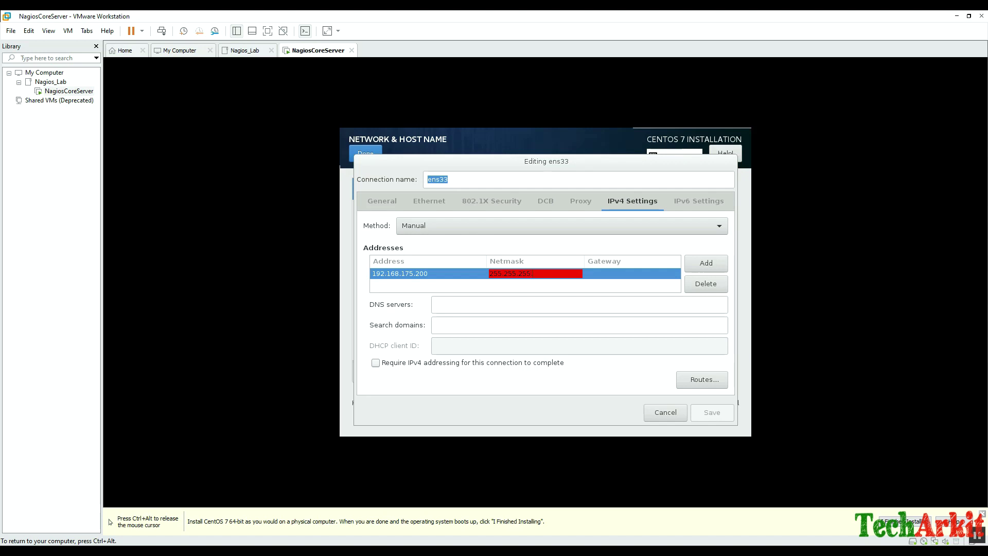
text(.0)
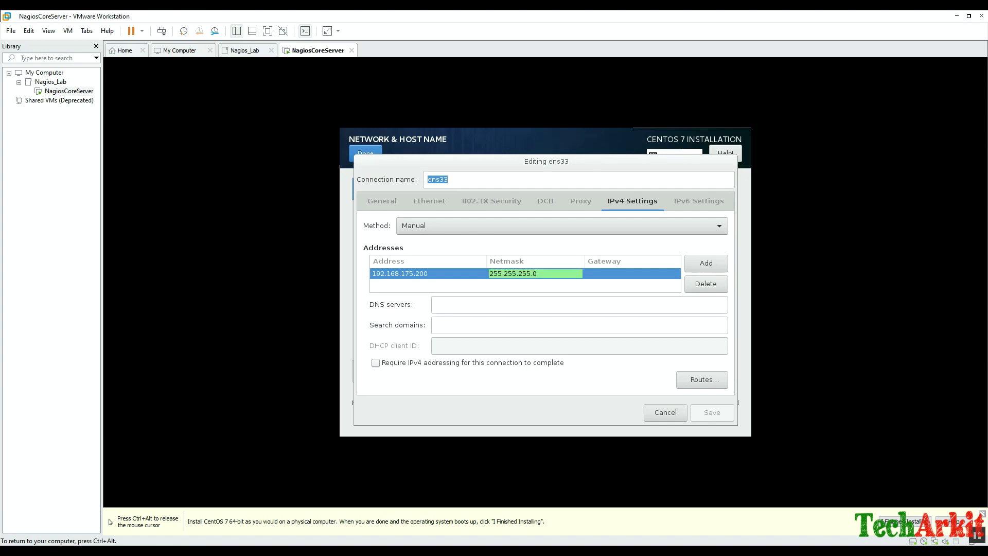
key(Tab)
text(1)
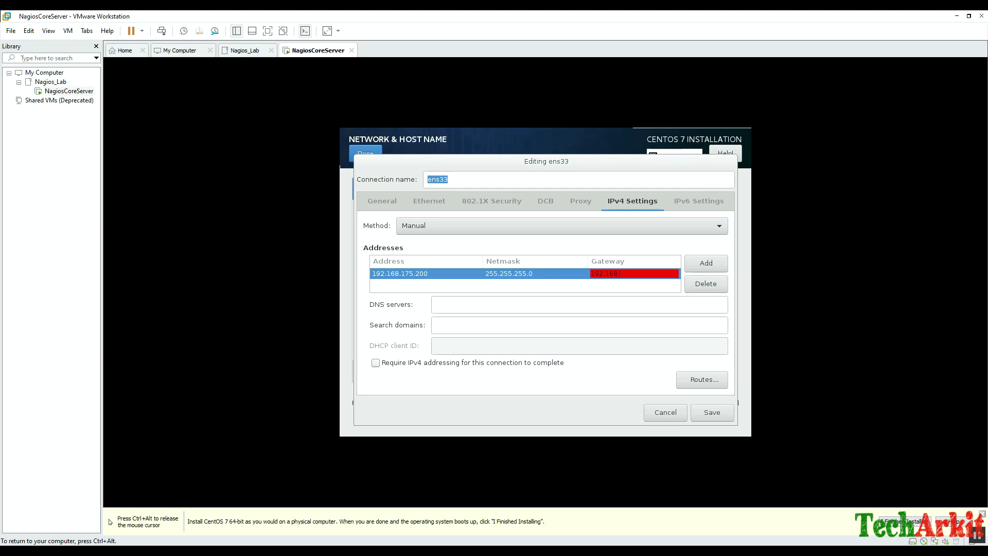
text(92.168.175.2)
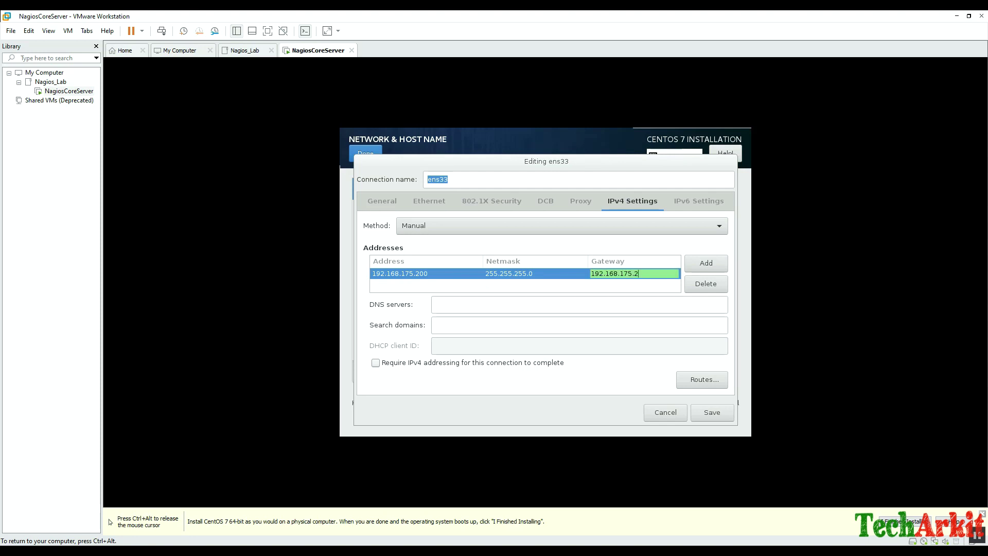
Set the DNS server to 192.168.175.2 and search domain to techarkit.local.
click(579, 304)
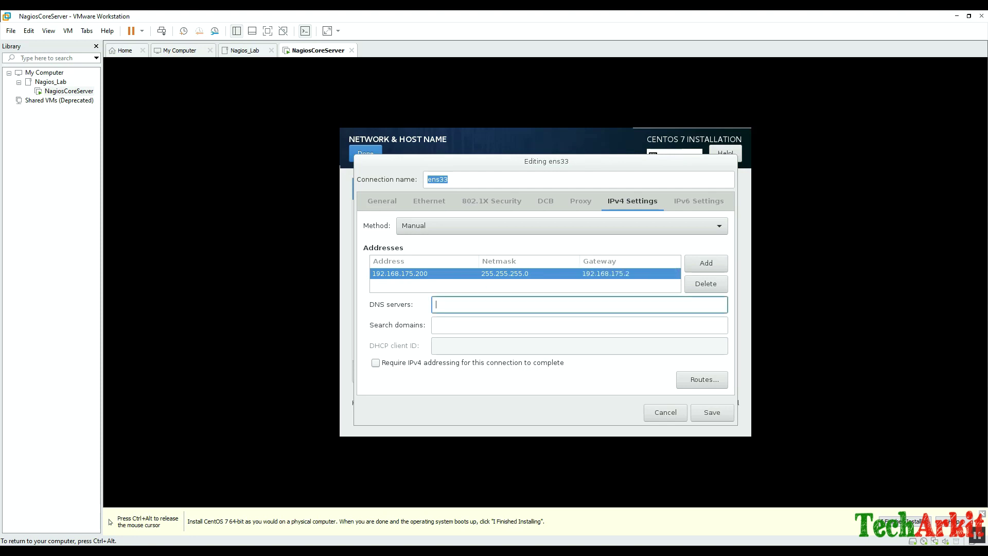
text(192.168)
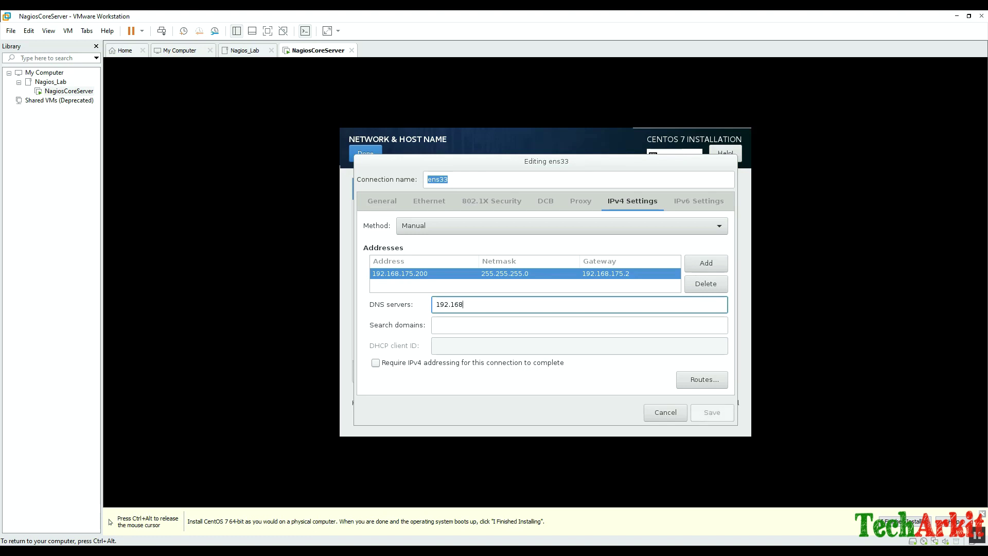
text(.175.2)
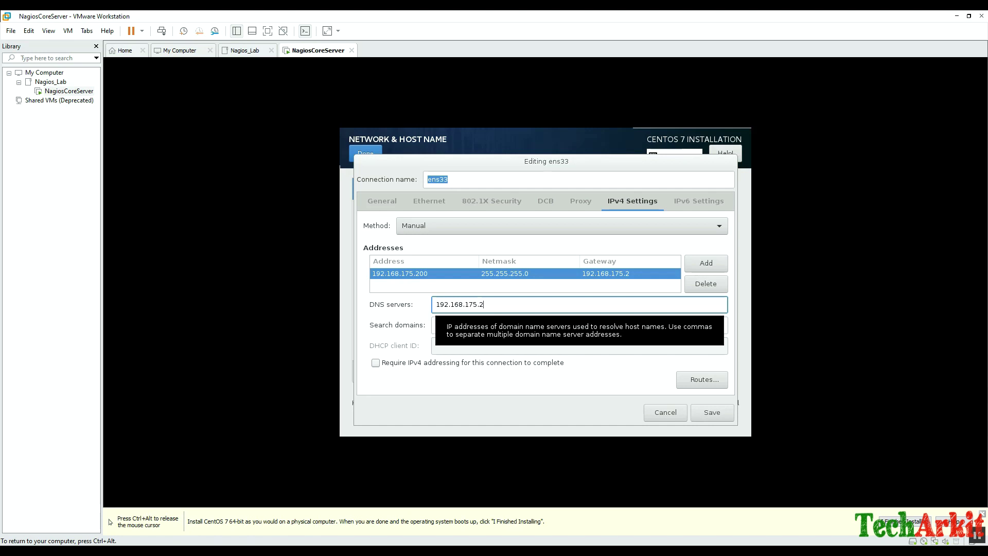
click(579, 324)
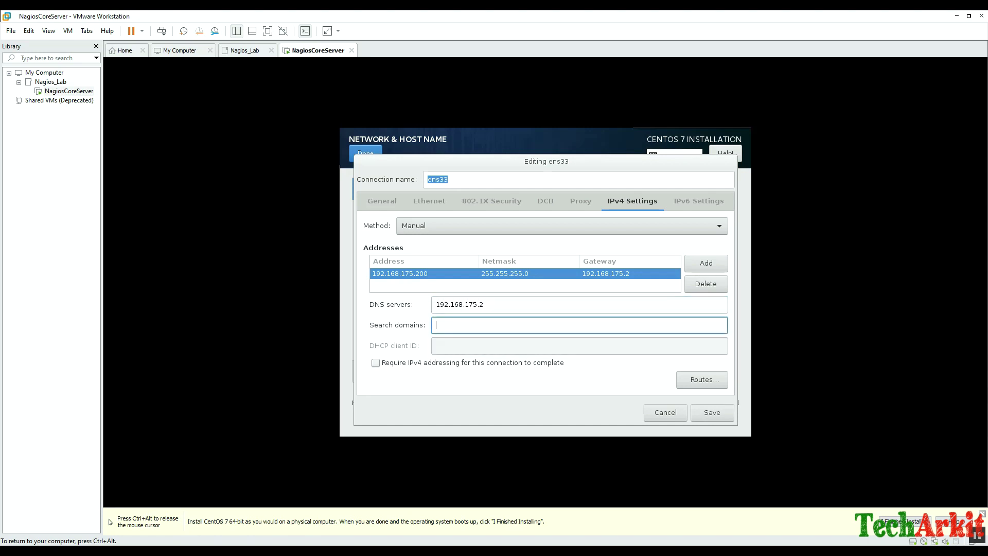
text(techarkit.local)
Set the IPv6 method to Ignore and return to the IPv4 settings.
click(699, 201)
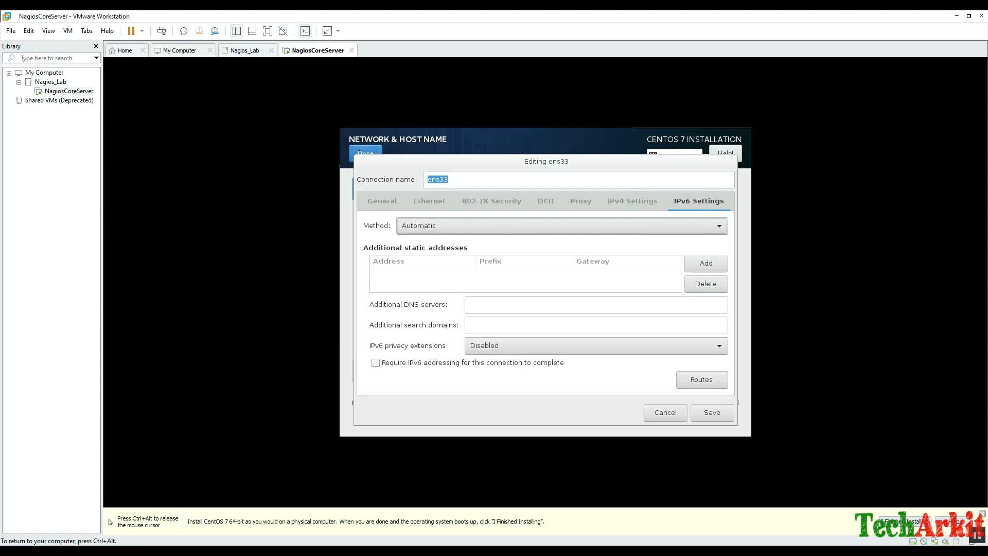
click(562, 226)
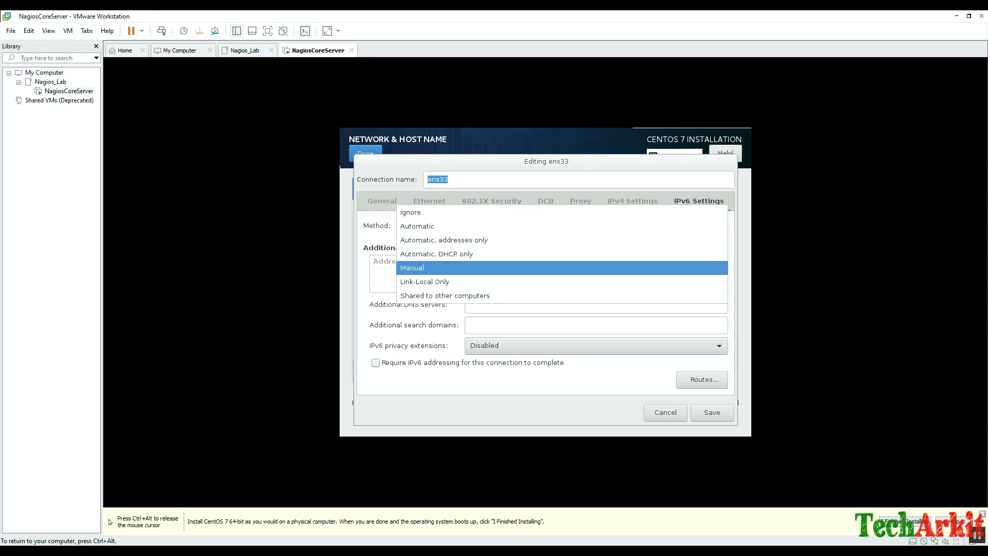
key(Return)
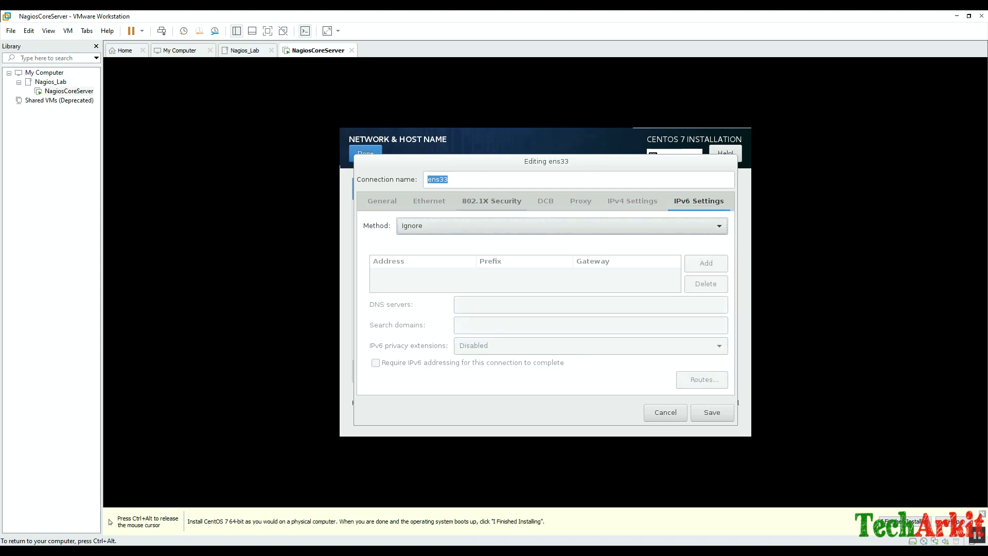
click(632, 201)
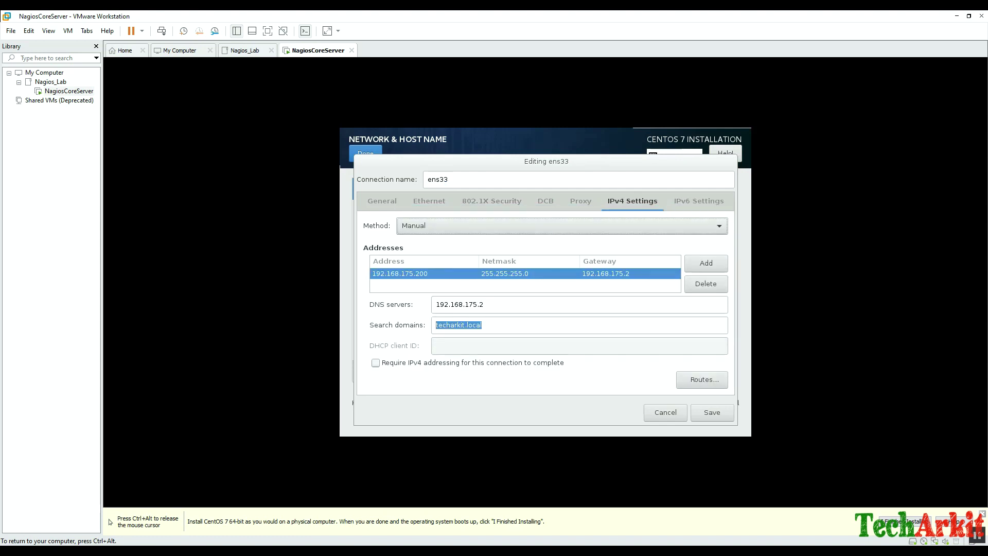
Save the ens33 connection and switch Apply security policy to OFF.
click(712, 412)
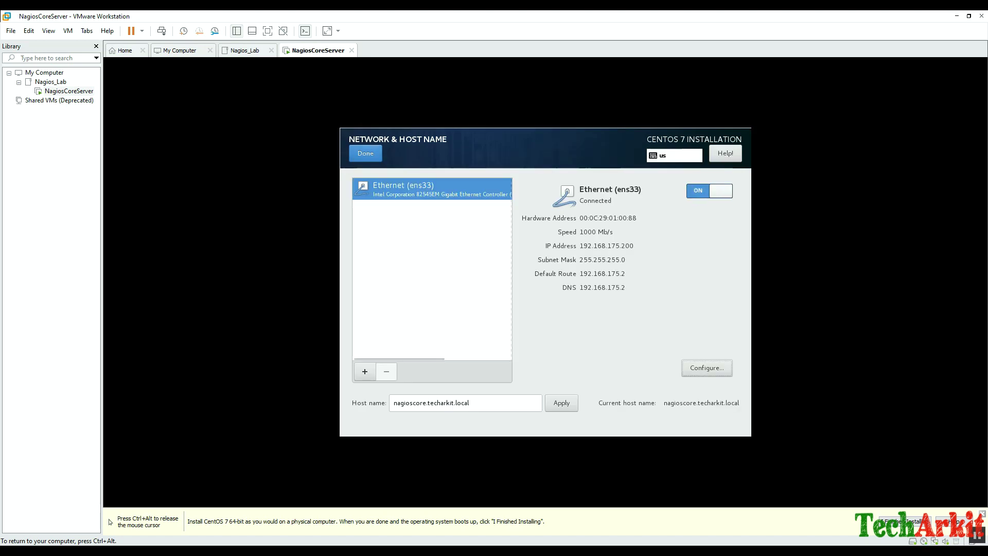
click(365, 154)
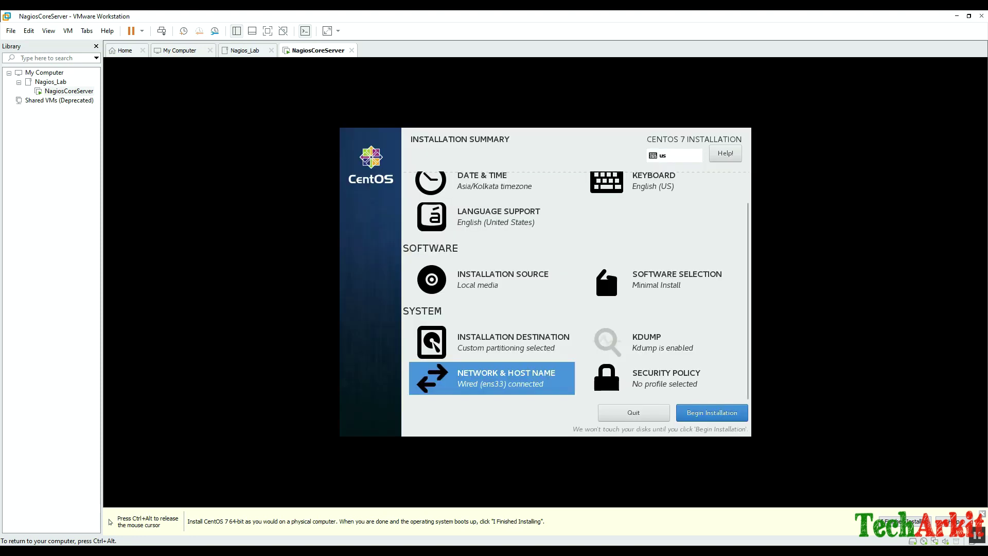
click(653, 381)
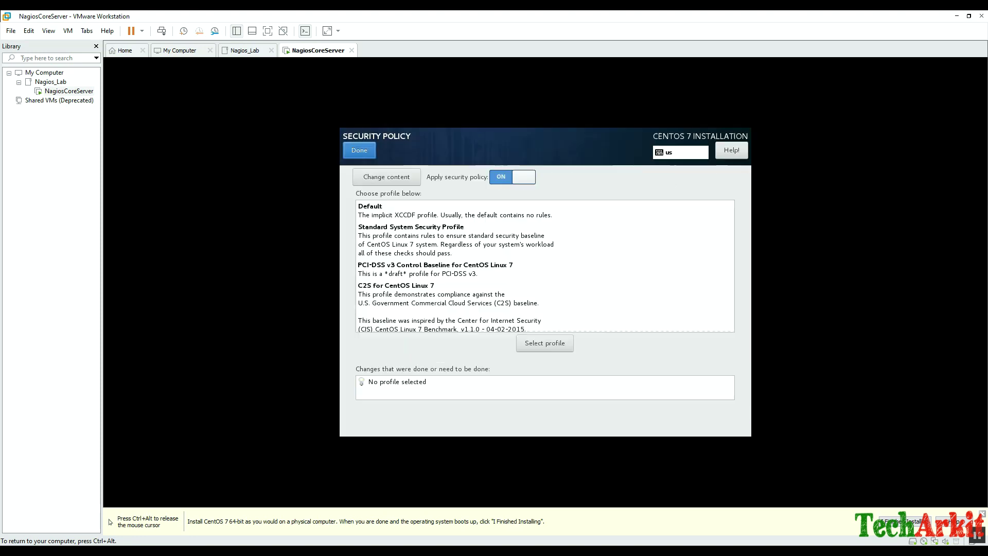
click(512, 177)
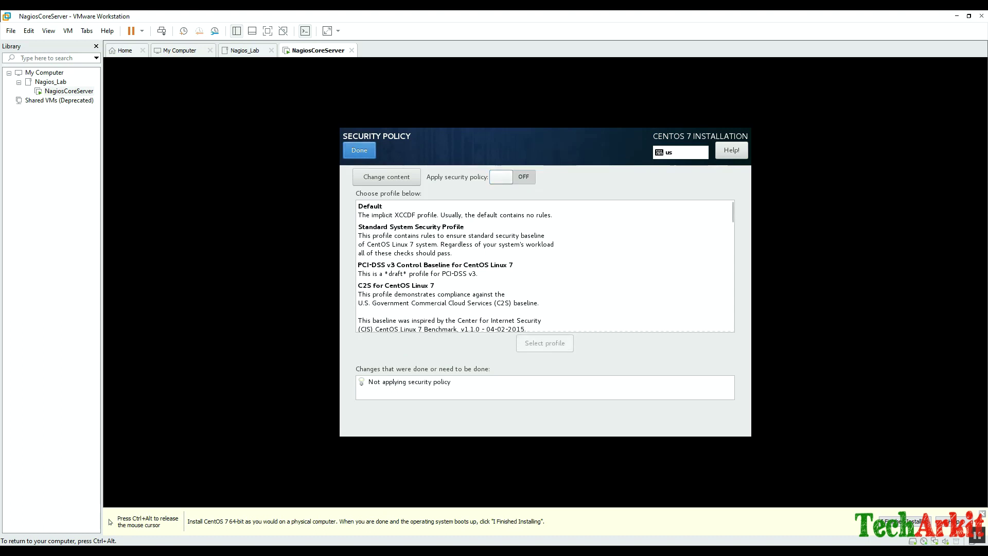
click(360, 150)
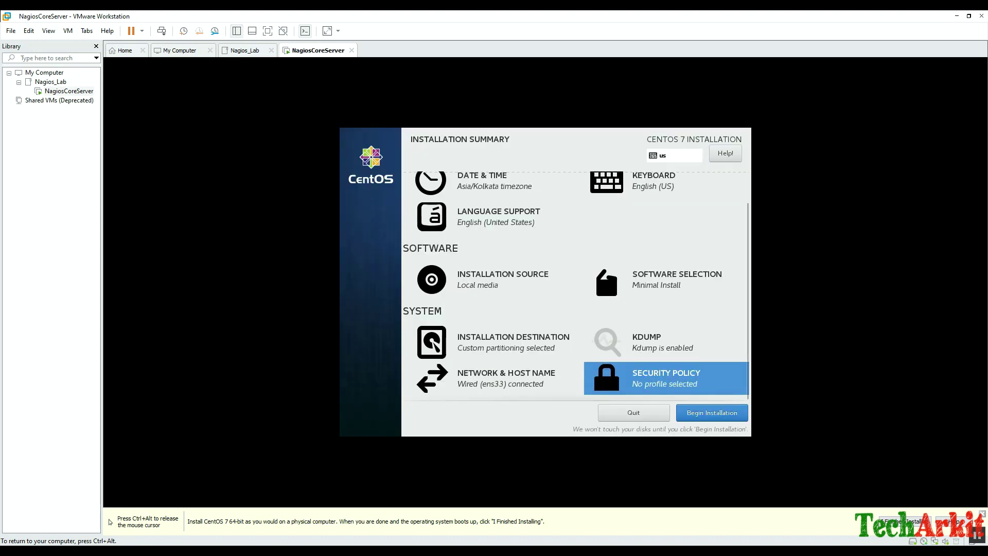
scroll(576, 286, up, 2)
scroll(576, 286, down, 2)
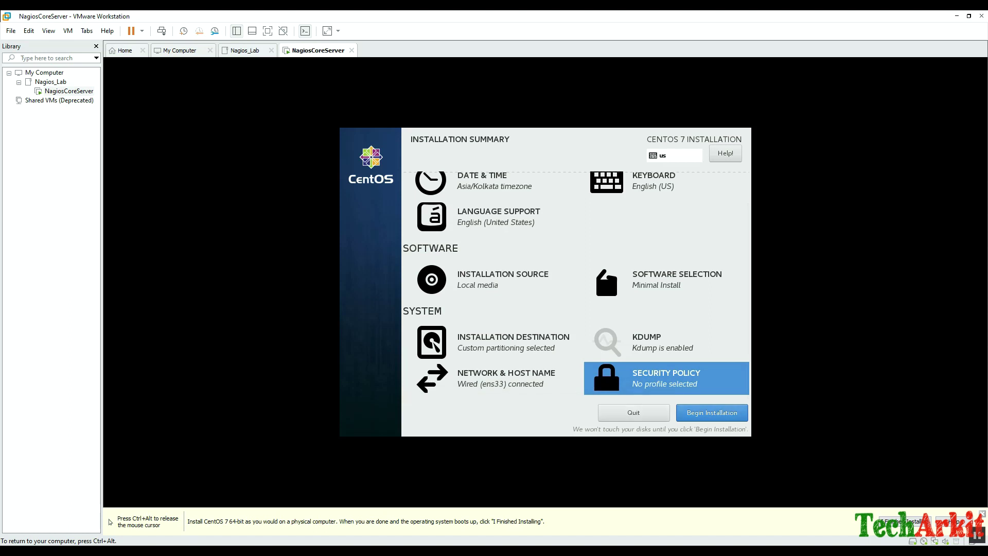
Begin the CentOS installation and enter and confirm the root password.
key(alt+b)
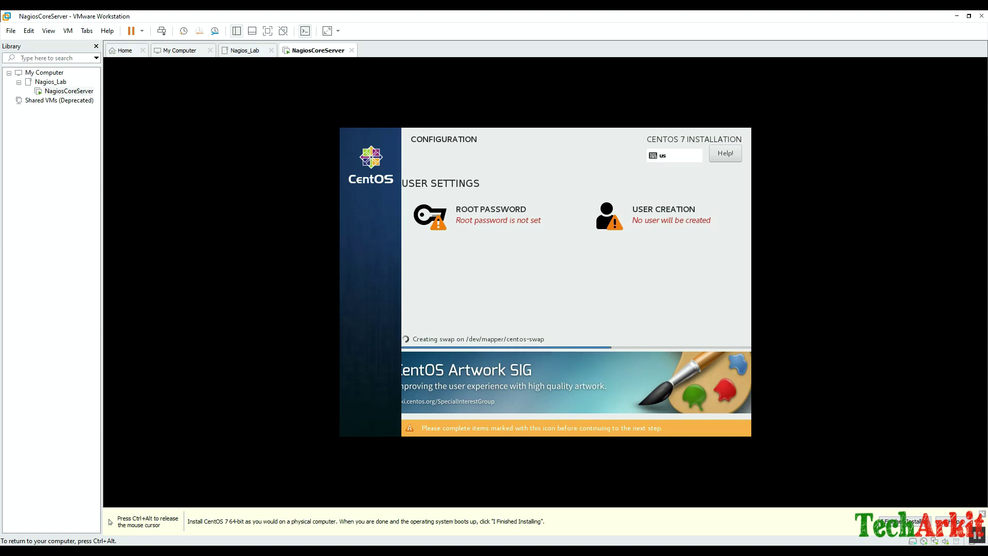
key(alt+r)
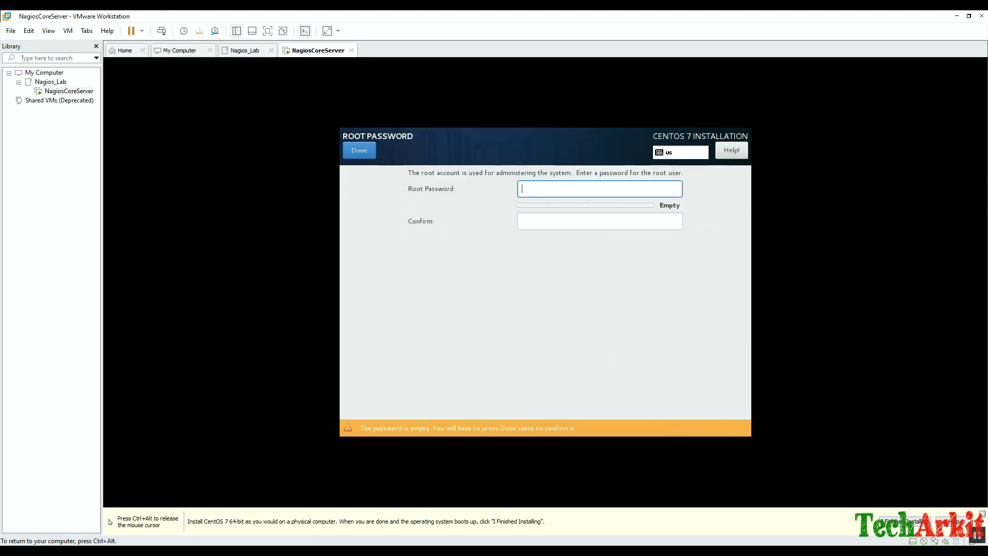
text(redhat)
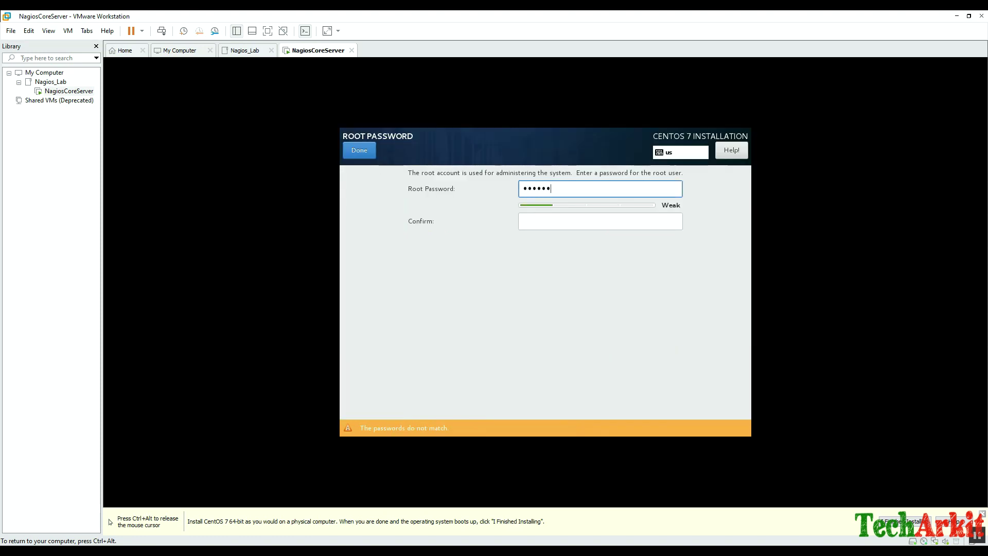
key(Tab)
text(redhat)
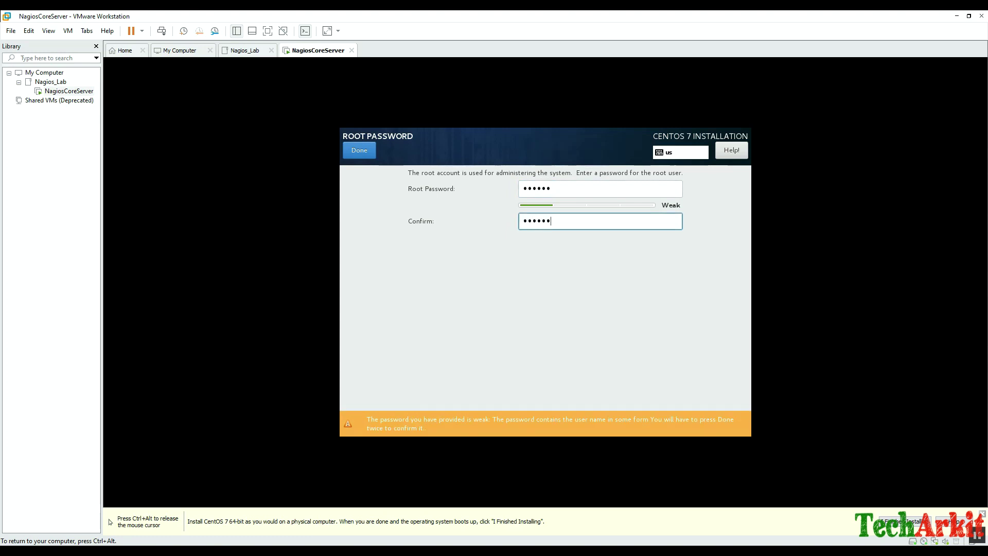
key(Return)
key(Return)
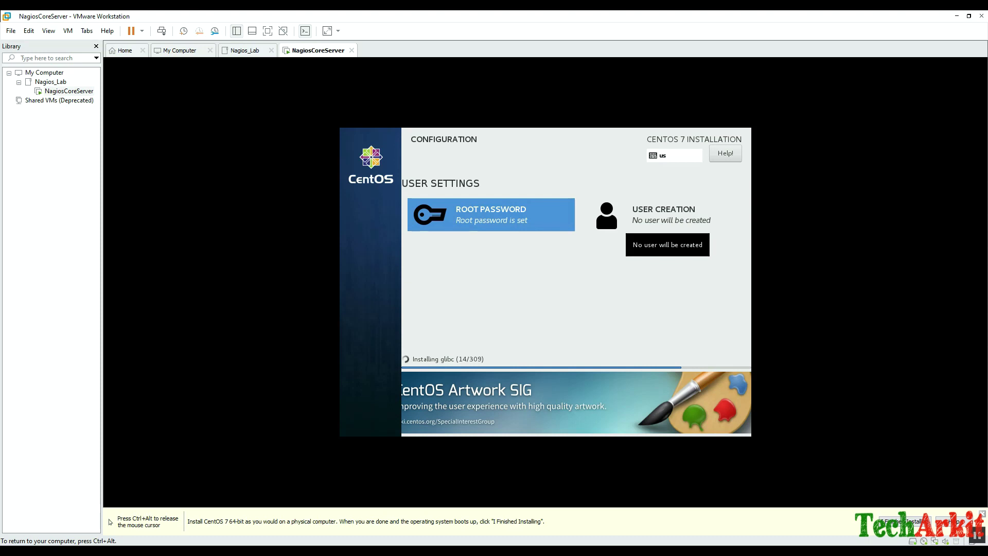
Create an administrator user with a full name, user name and password.
click(664, 219)
click(581, 183)
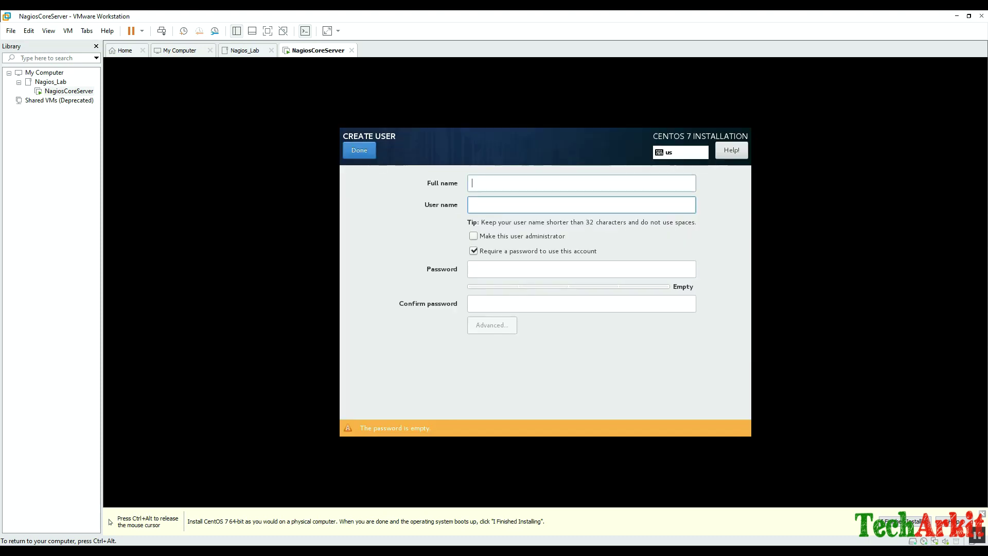
text(Ravi )
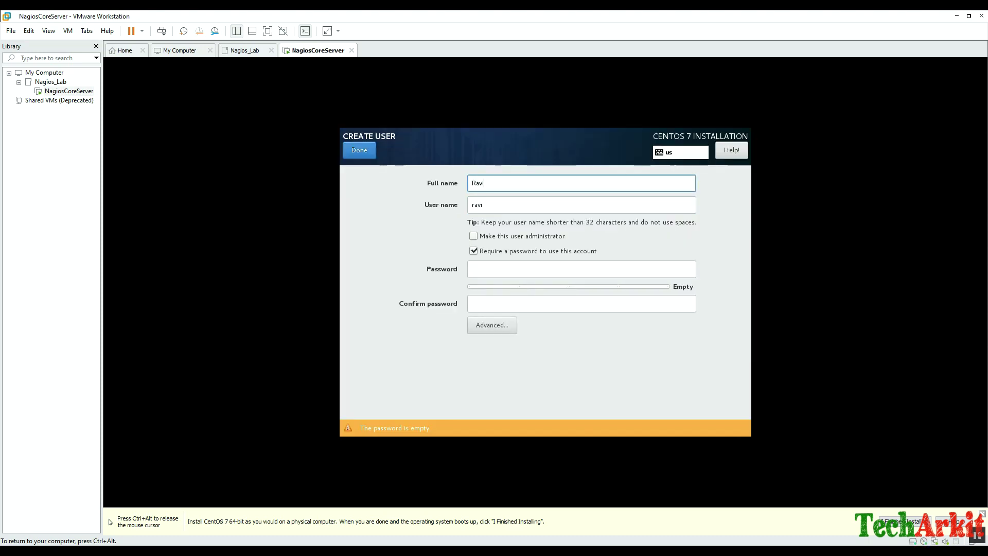
text(Kumar)
key(Tab)
text(aravi)
key(Tab)
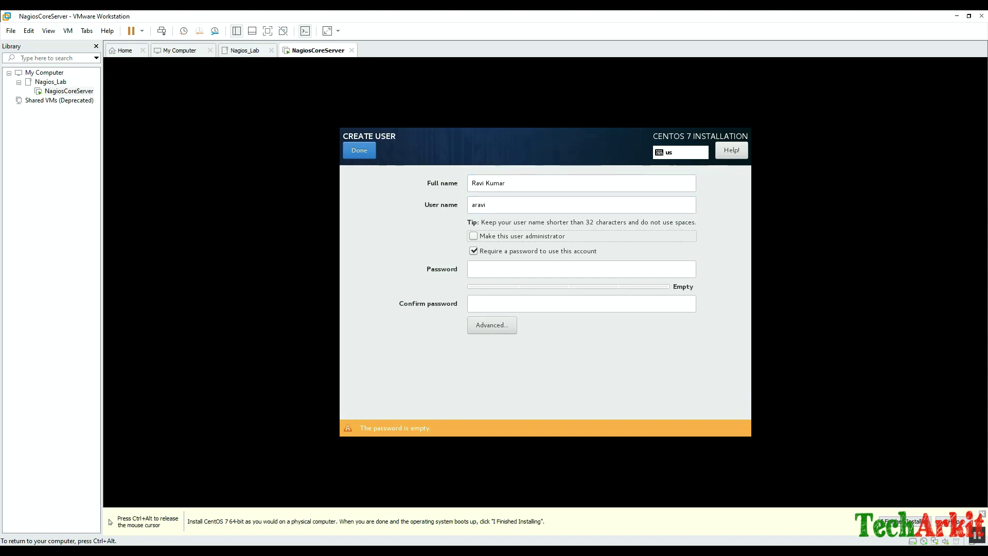
key(space)
key(Tab)
key(Tab)
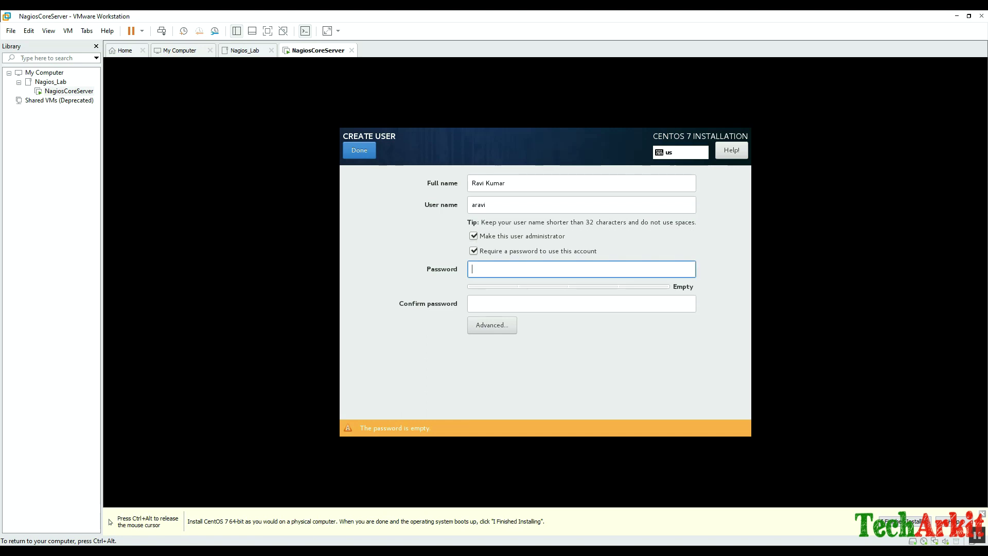
text(redhat)
key(Tab)
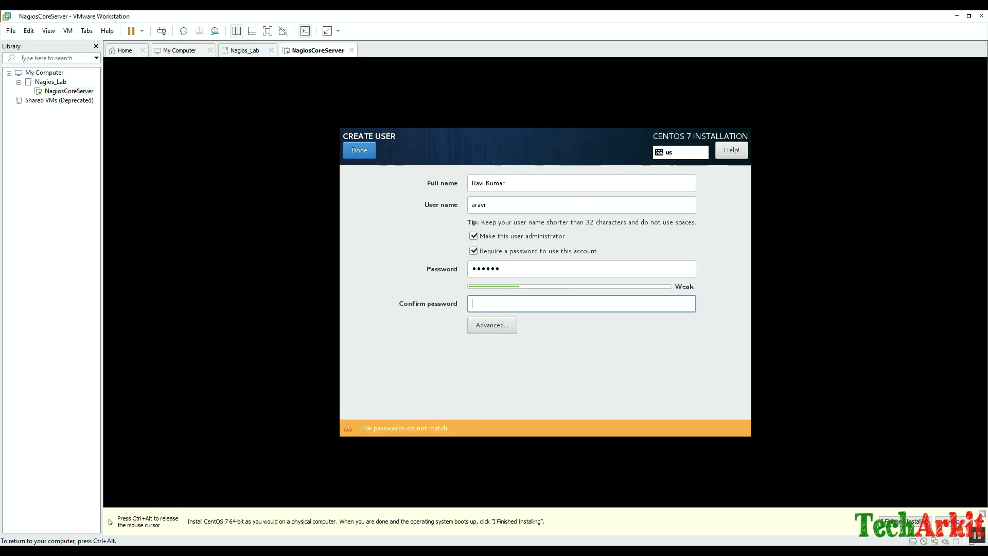
text(redhat)
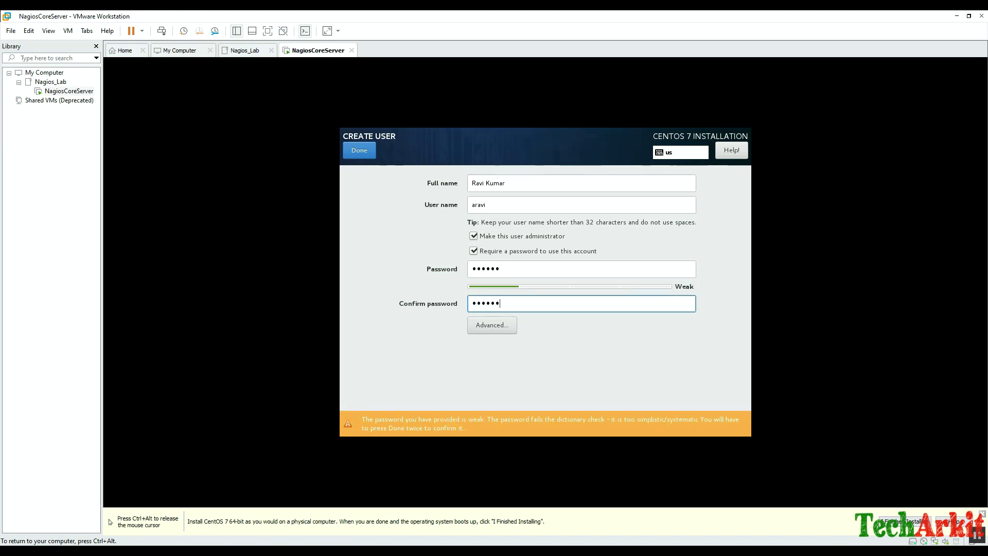
key(Return)
key(Return)
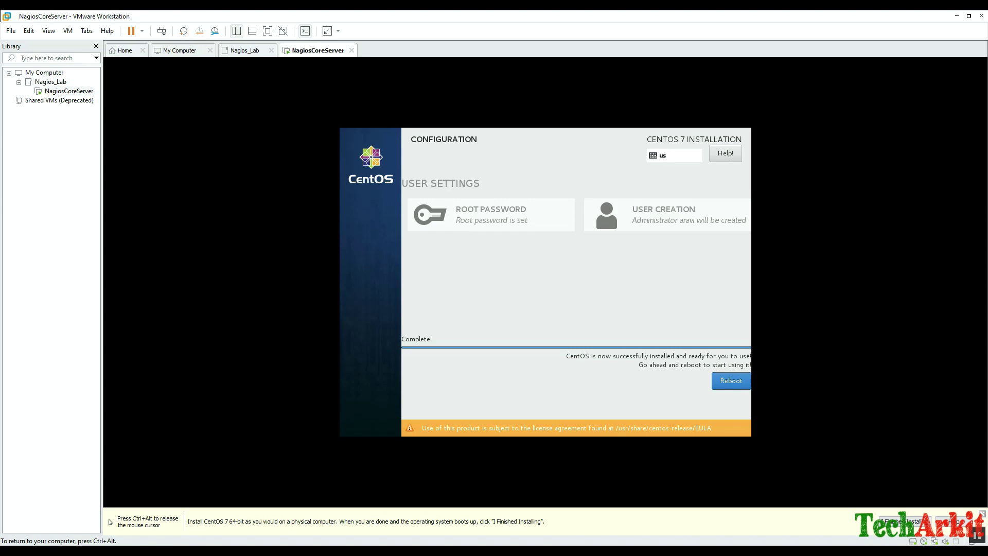
Reboot the freshly installed CentOS system to the nagioscore login prompt.
click(730, 381)
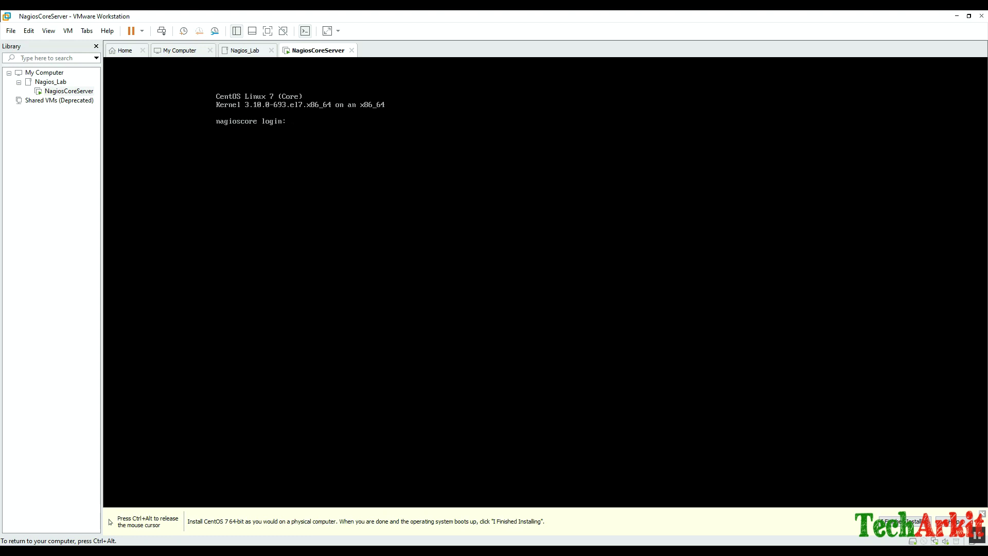
Log in to the CentOS console as the regular user and get a root shell with sudo -s.
key(ctrl+alt)
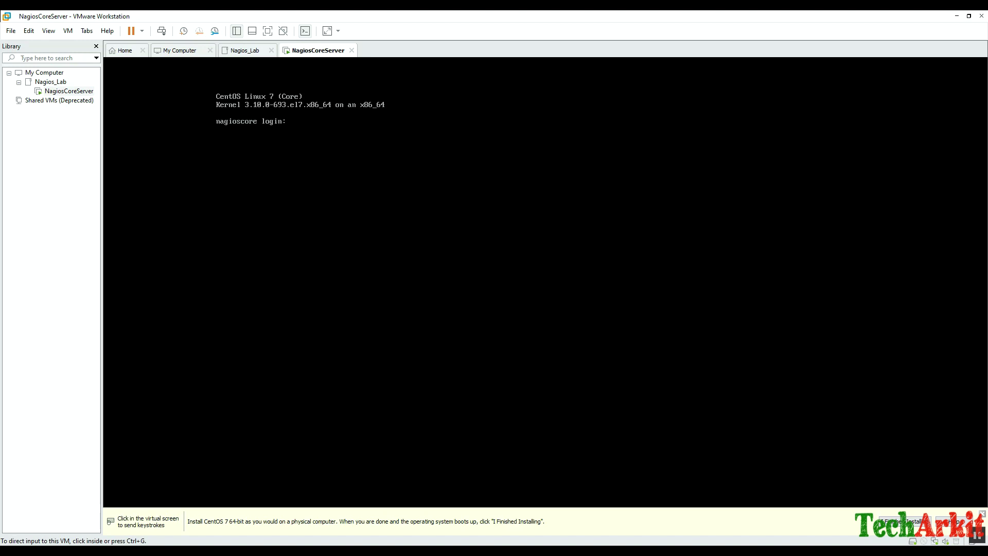
key(ctrl+g)
text(arav)
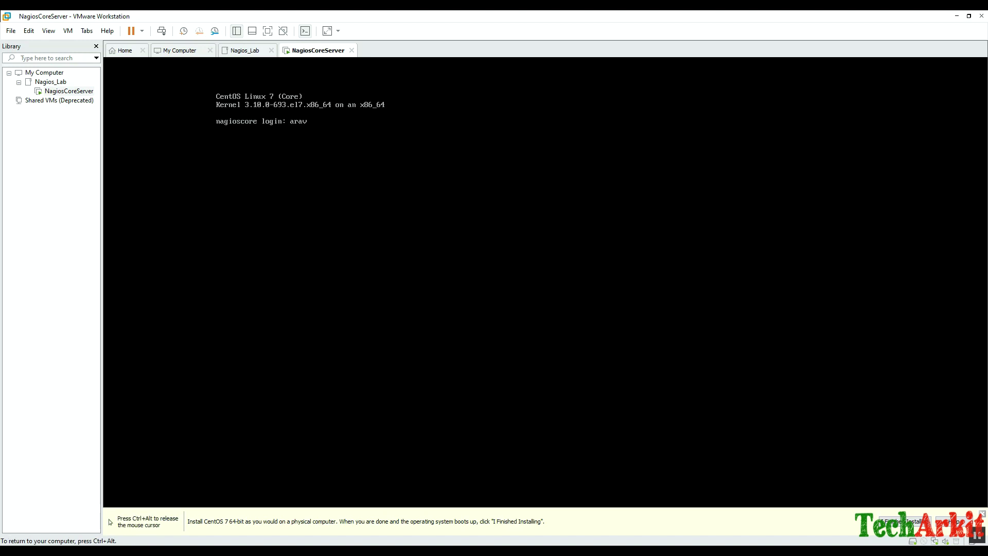
text(i)
key(Return)
key(Return)
text(sudo -s)
key(Return)
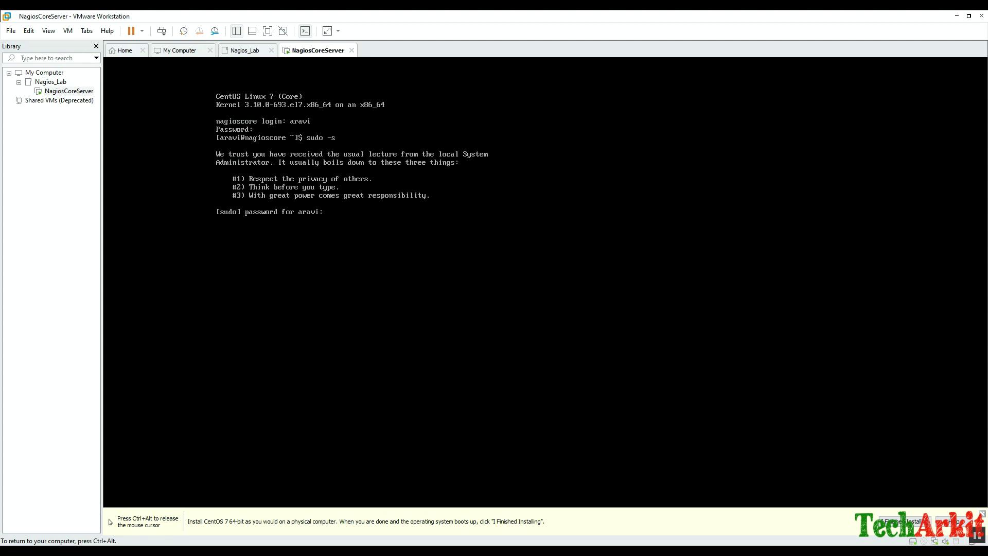
Run yum update to update all packages on the server.
key(Return)
text(cd)
key(Return)
text(clear)
key(Return)
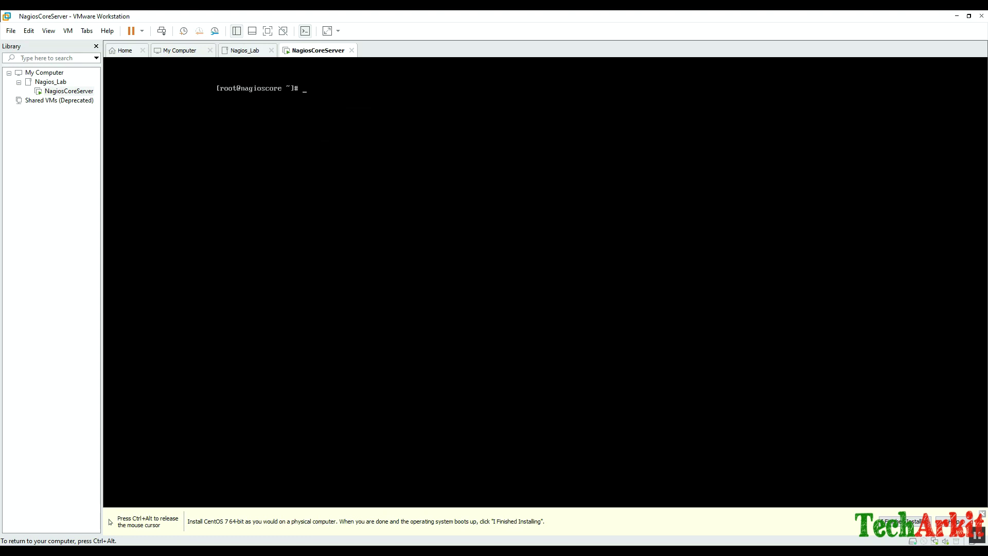
key(Return)
text(yum update -y)
key(Return)
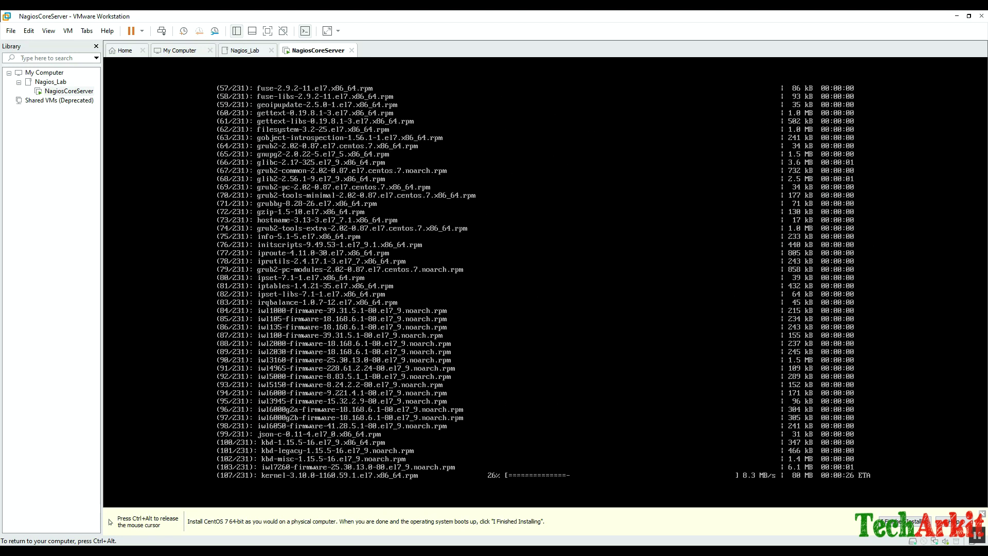
key(ctrl+alt)
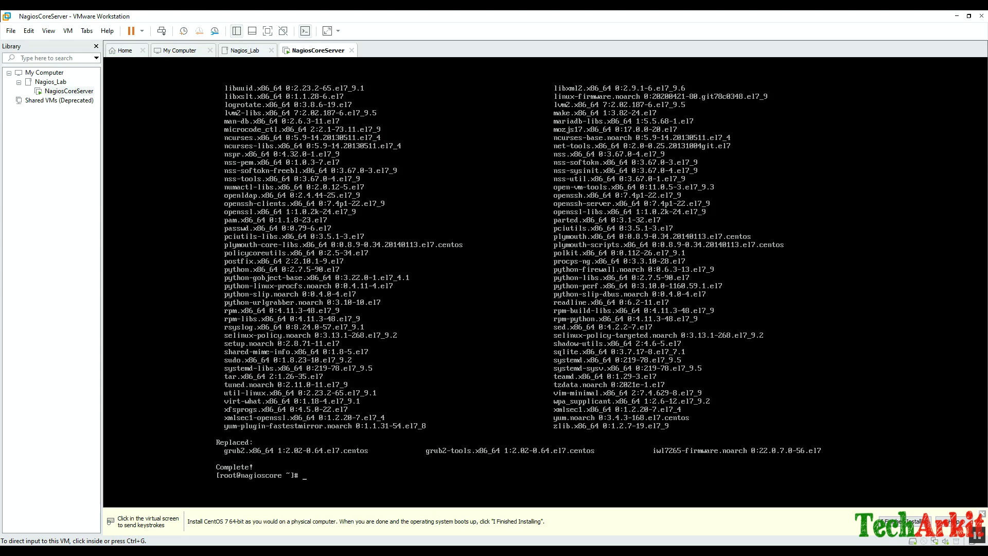
Clear the console and open /etc/selinux/config in vi.
key(ctrl+g)
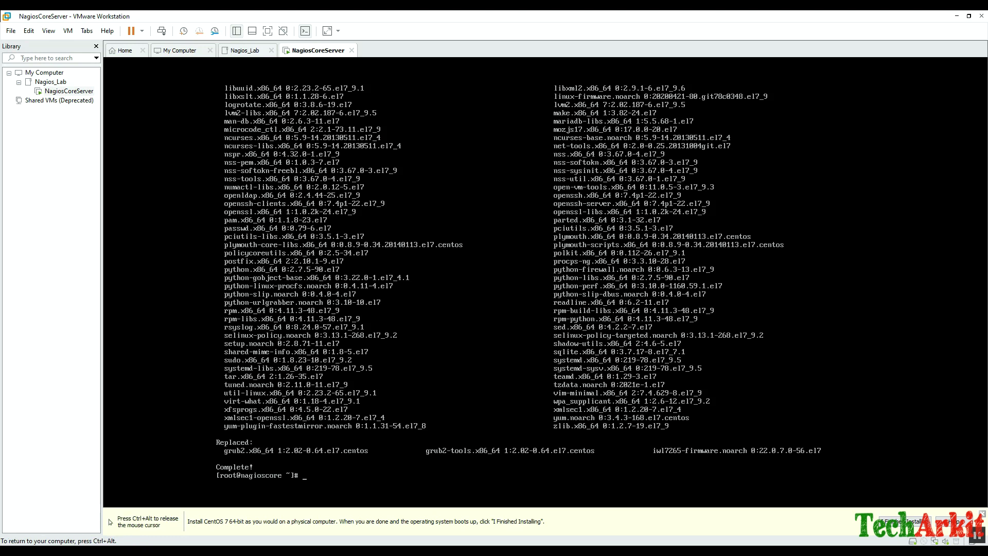
text(clear)
key(Return)
key(Return)
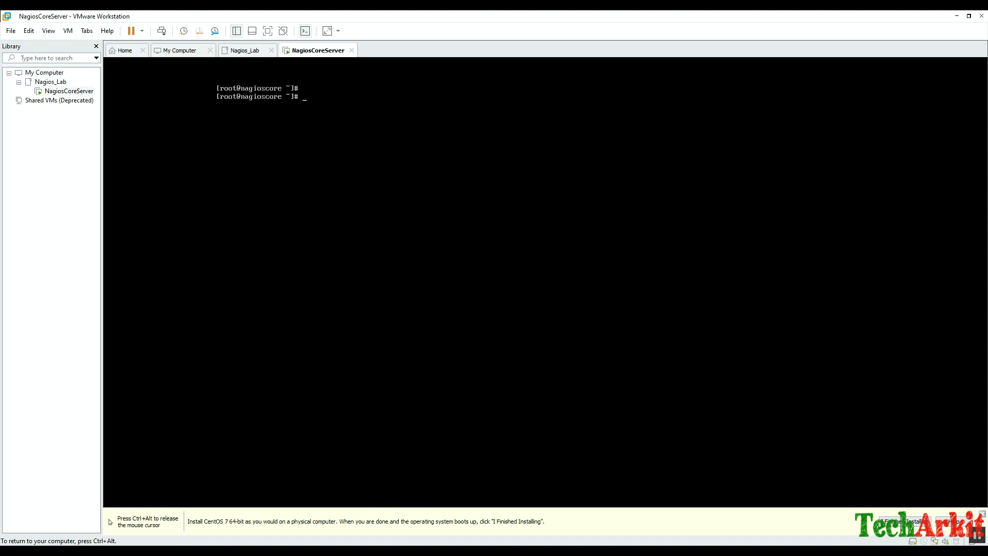
key(Return)
text(vi /te)
text(etc/)
text(sel)
key(Tab)
text(conf)
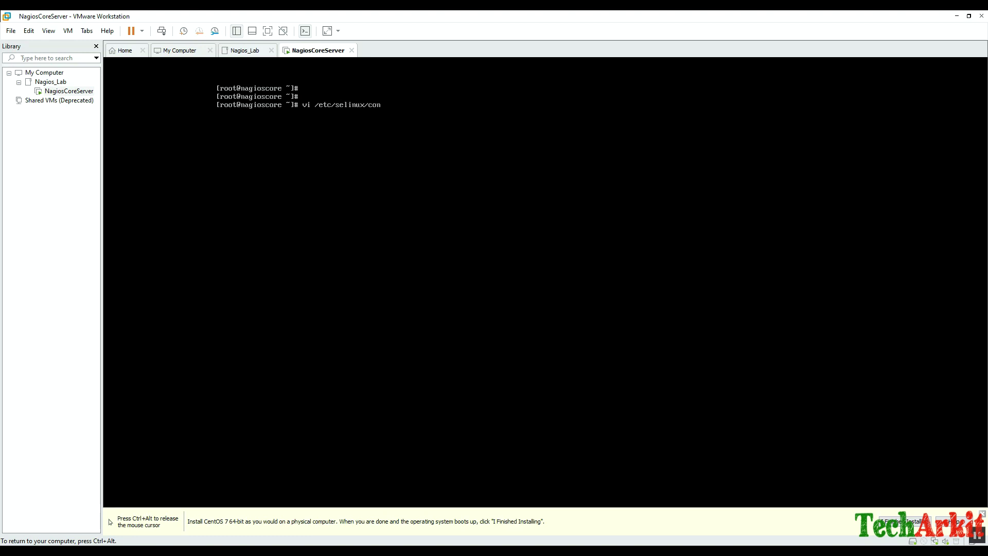
key(Tab)
key(Return)
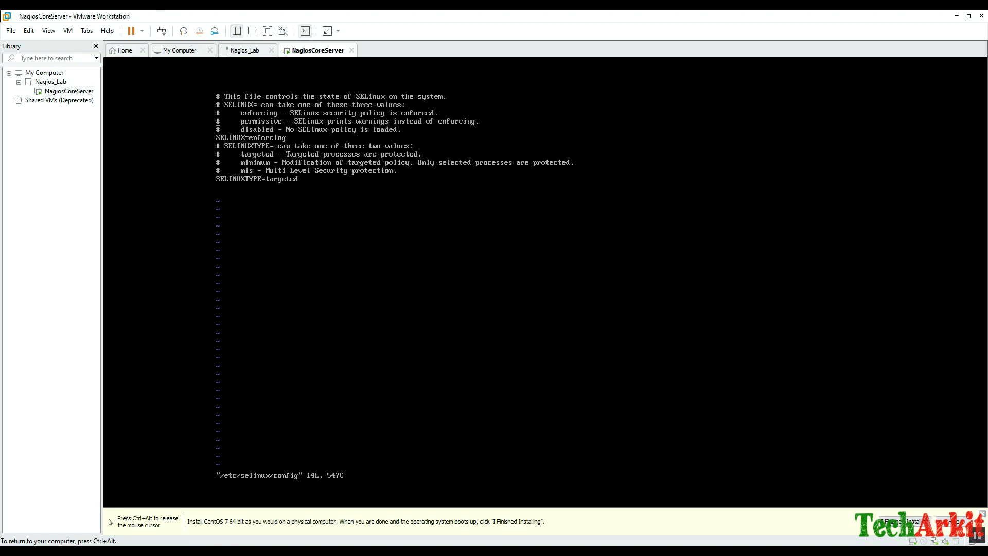
Change SELINUX from enforcing to disabled and save the file.
key(x)
key(shift+a)
key(BackSpace)
key(BackSpace)
key(BackSpace)
key(BackSpace)
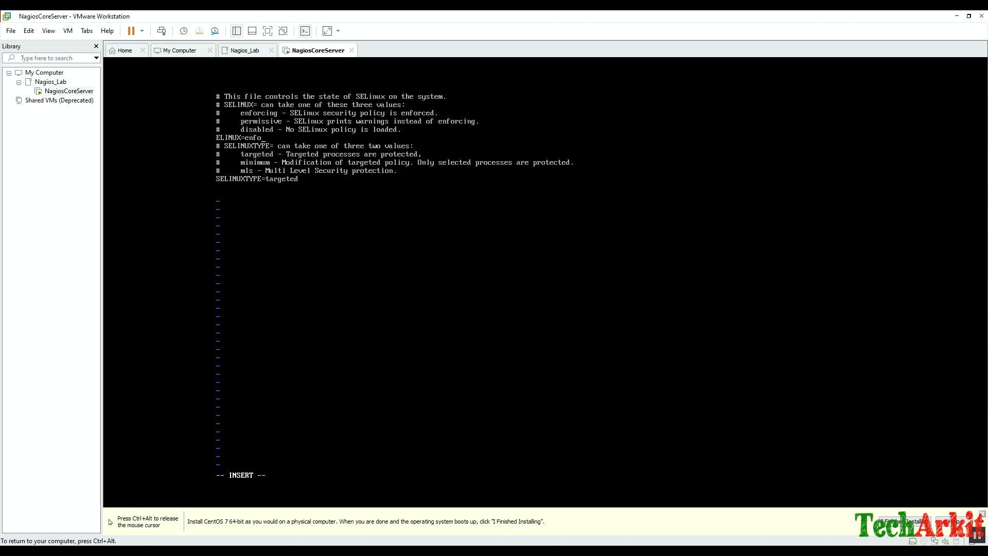
text(disabled)
key(Escape)
text(q)
key(Return)
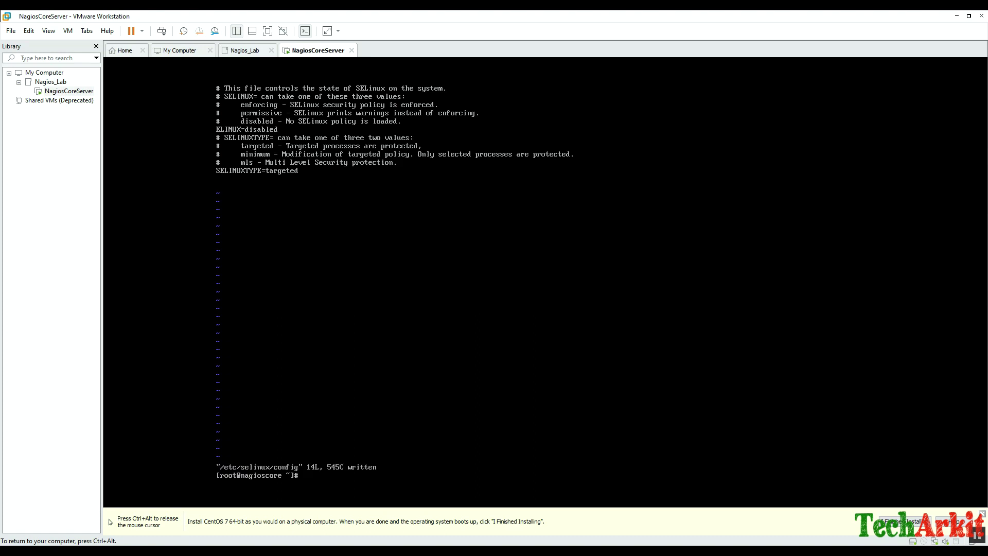
Stop the firewalld service with systemctl stop firewalld.
text(clear)
key(Return)
text(s)
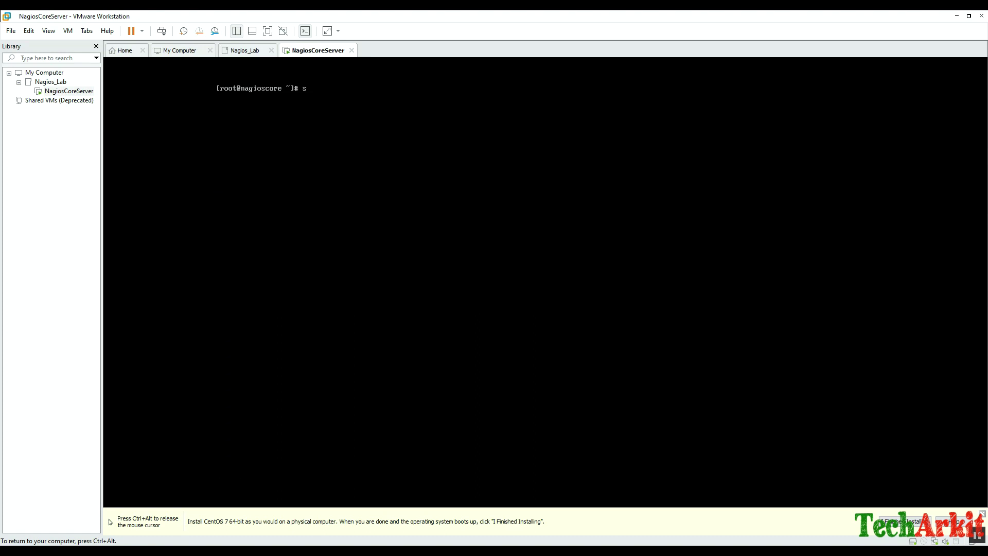
text(ystemctl stop firewalld)
key(Return)
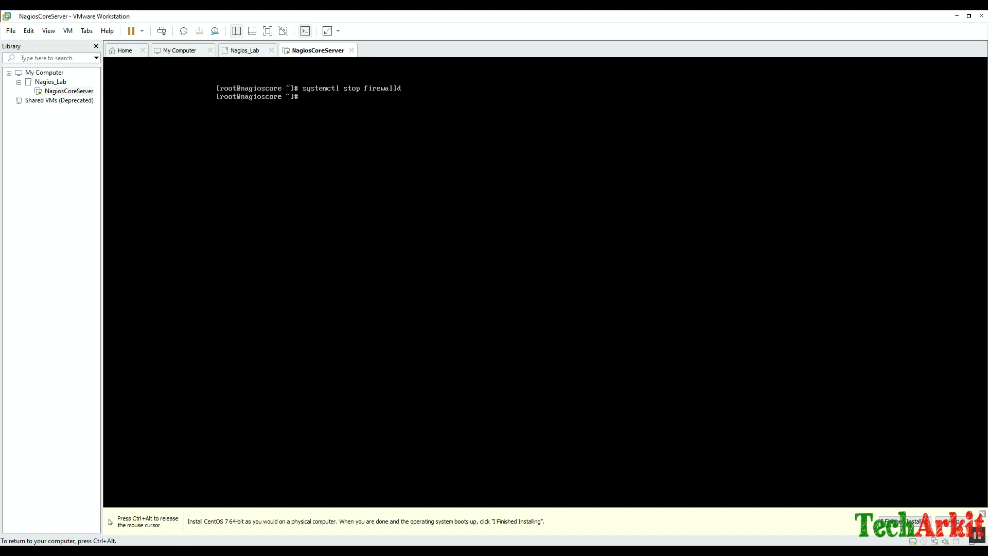
Mask firewalld with systemctl mask firewalld after correcting a typo.
text(systemctl maks firewalld)
key(Return)
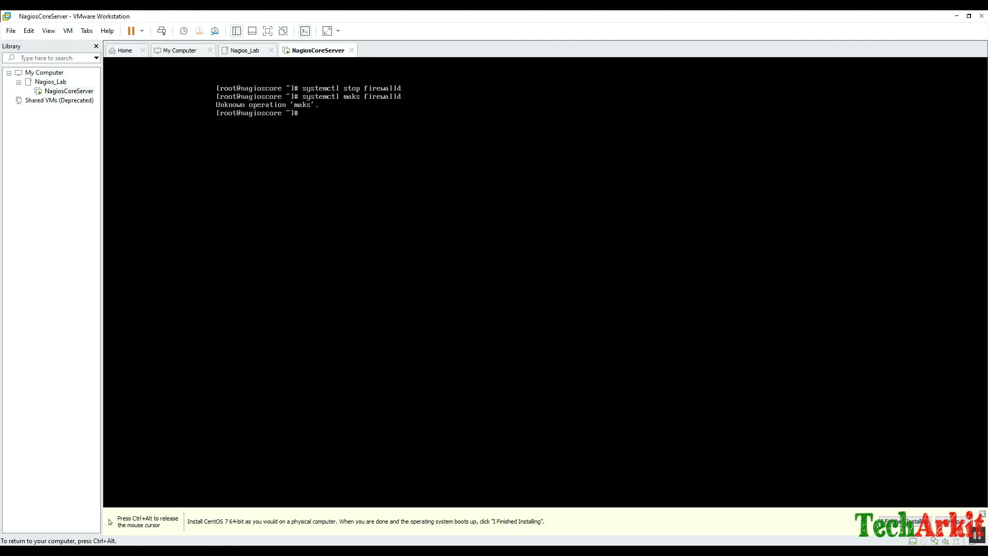
key(Up)
key(ctrl+c)
text(clear)
key(Return)
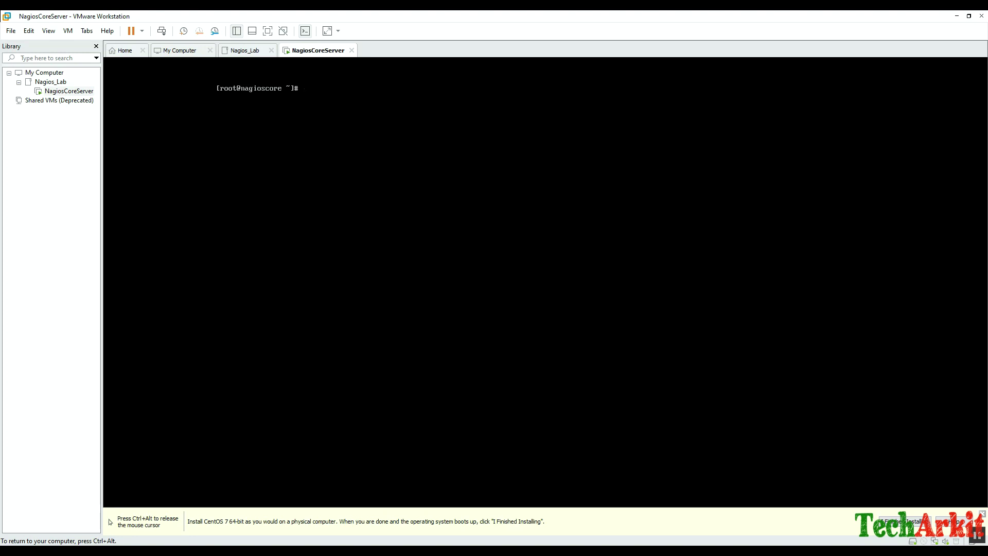
text(systemctl mask firewalld)
key(Return)
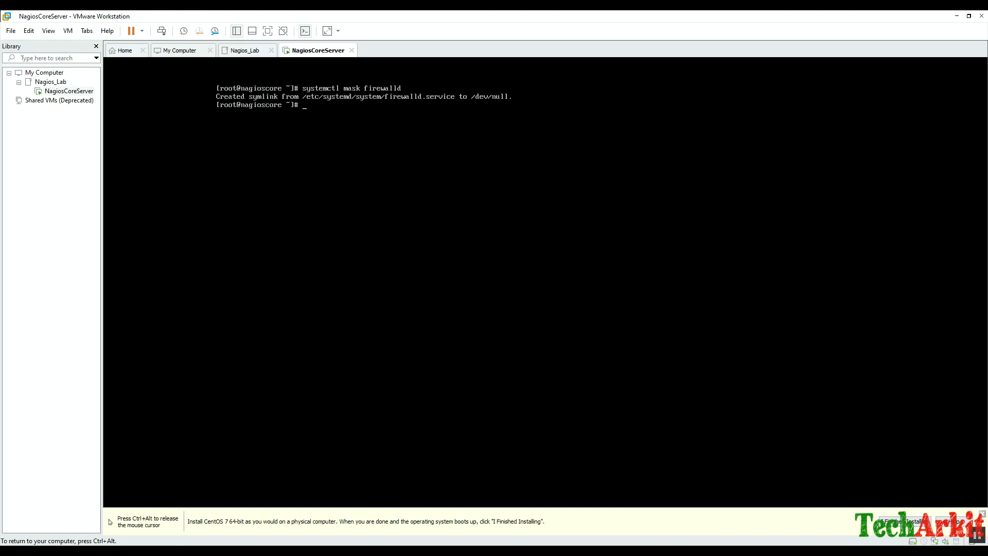
Reboot the CentOS server and connect PuTTY via SSH to 192.168.175.200 on port 22.
text(reboot)
key(Return)
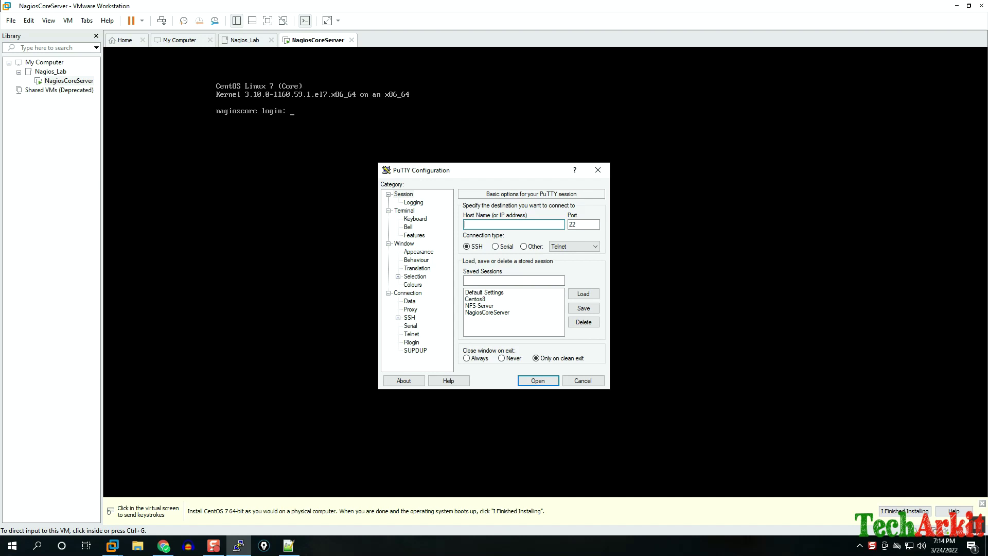
text(192.168.175.200)
key(Tab)
text(22)
key(Return)
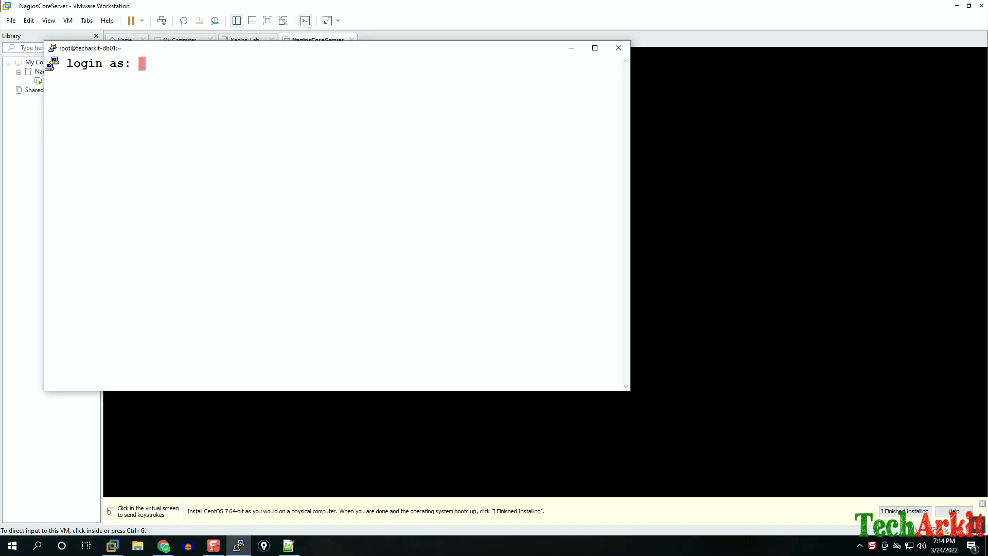
Log in as the regular user, maximize the terminal and clear it.
text(aravi)
key(Return)
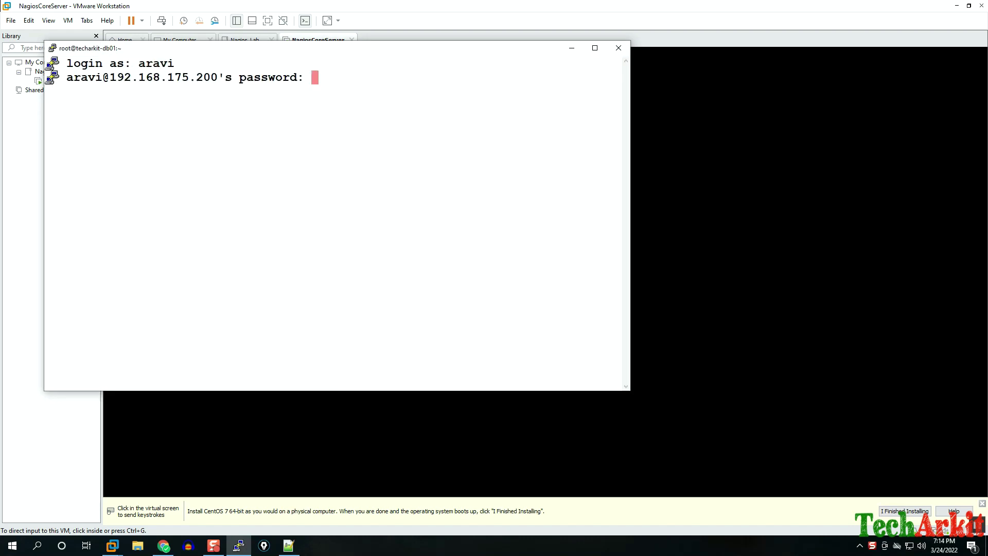
key(Return)
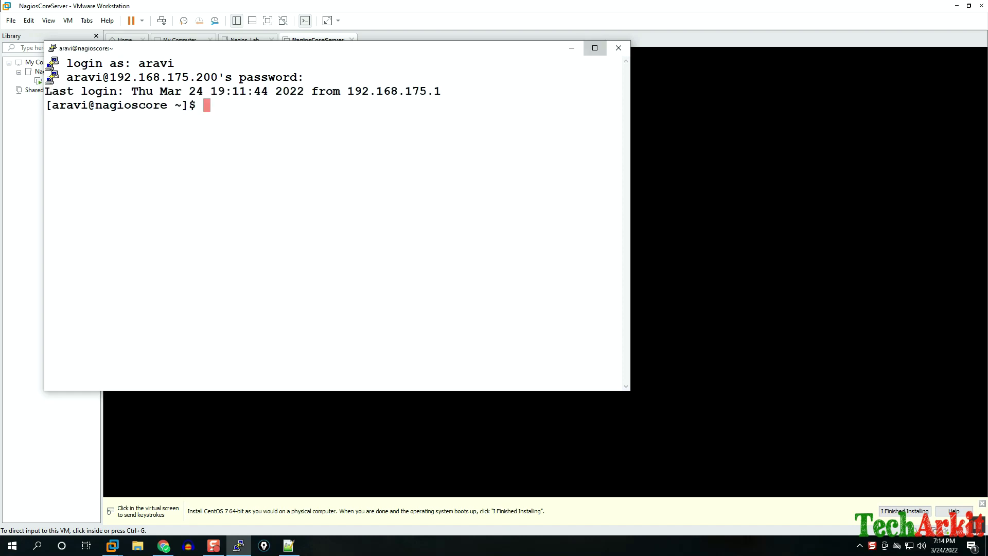
click(595, 48)
text(clear)
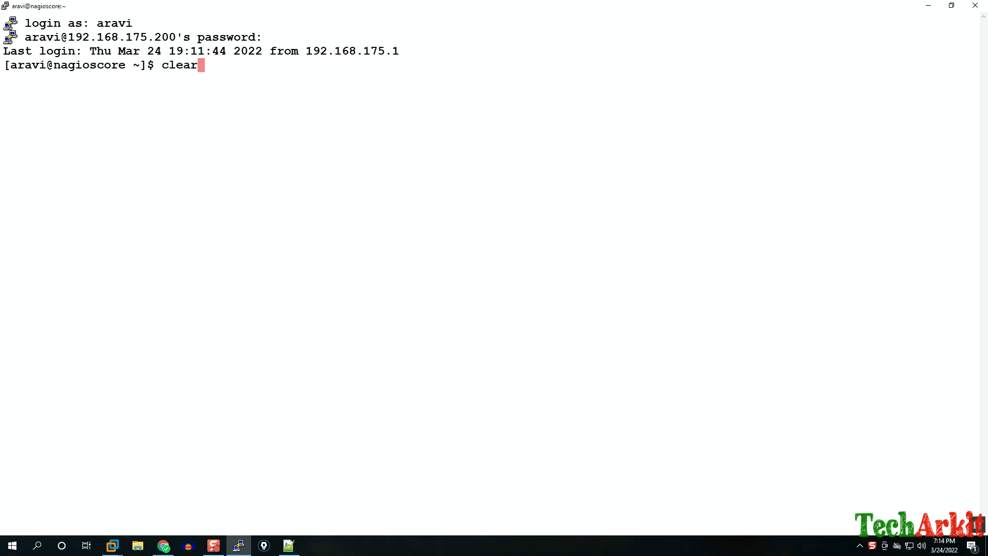
key(Return)
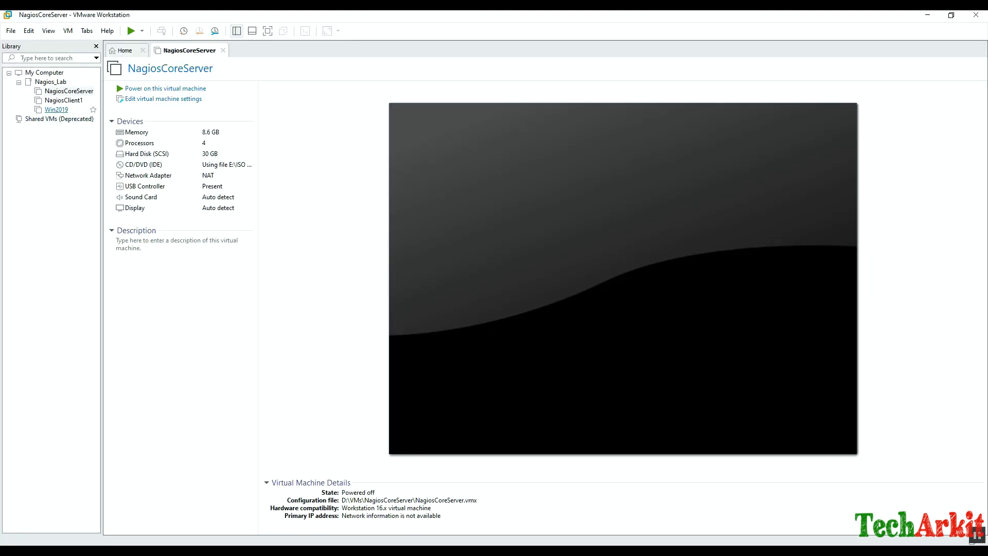
Load Windows_Server_2019_en-us_1.iso from E:\ISO Images into Win2019's CD/DVD drive and power it on.
click(56, 110)
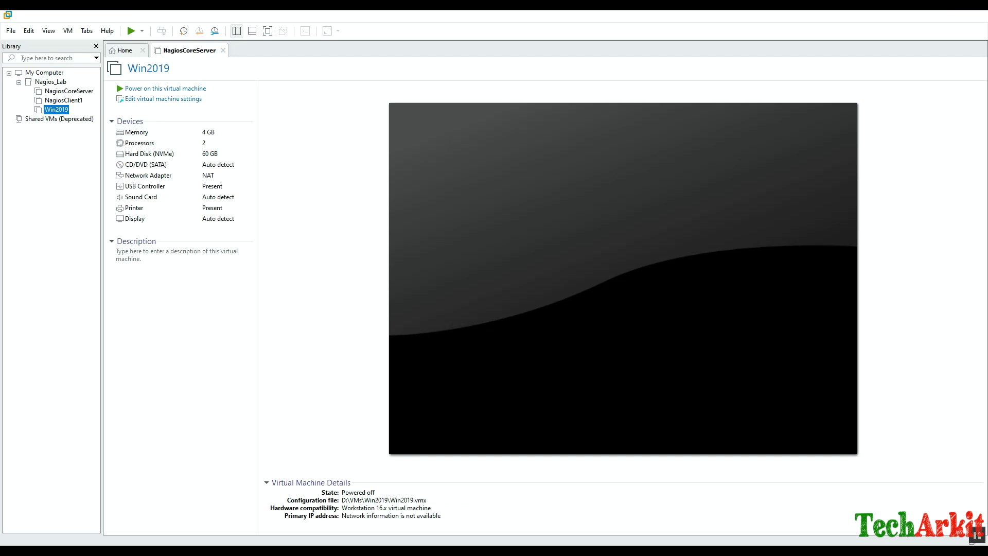
click(163, 98)
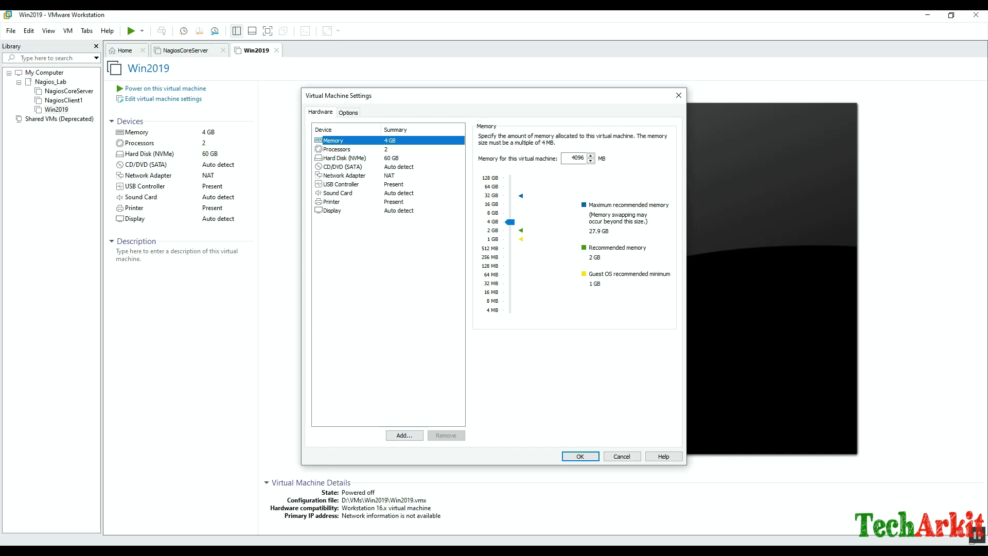
click(341, 184)
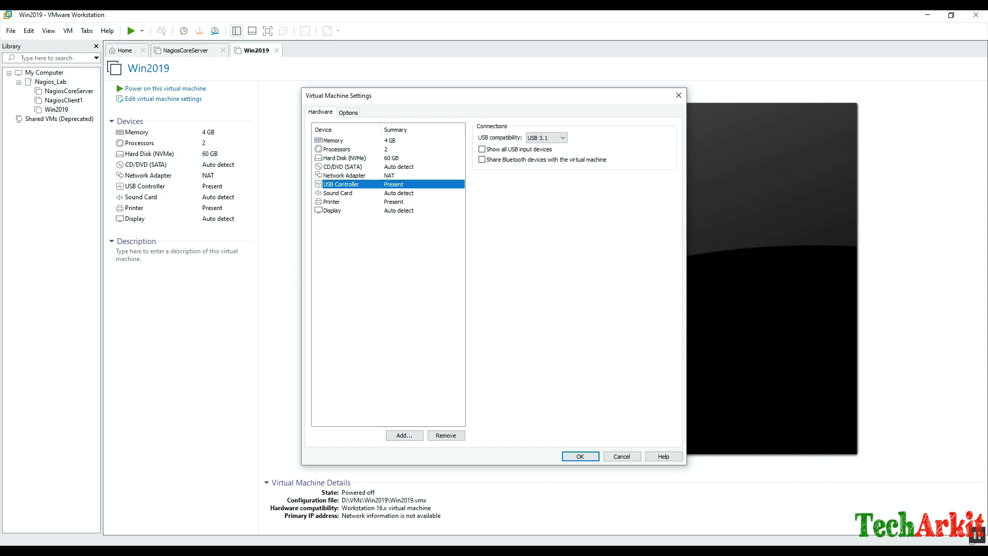
click(342, 166)
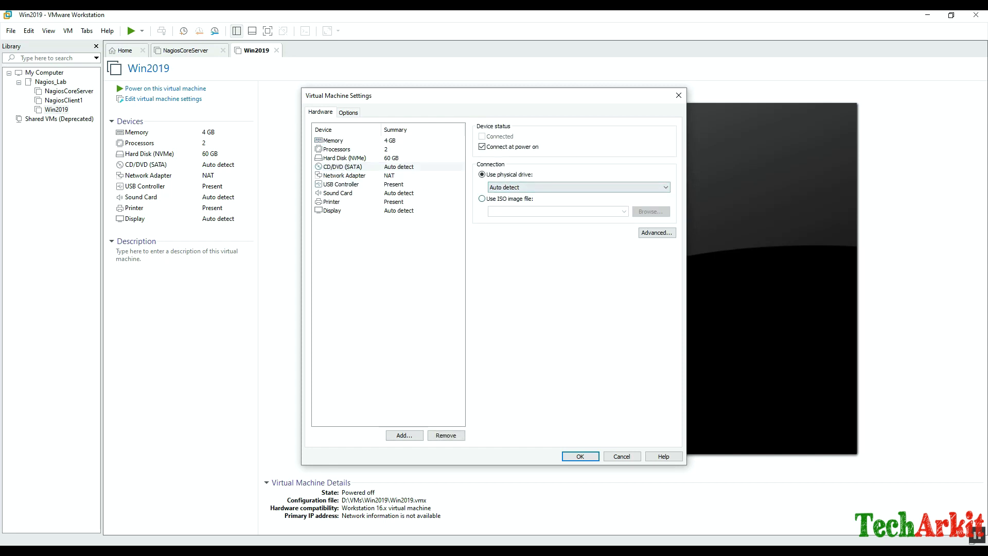
click(650, 212)
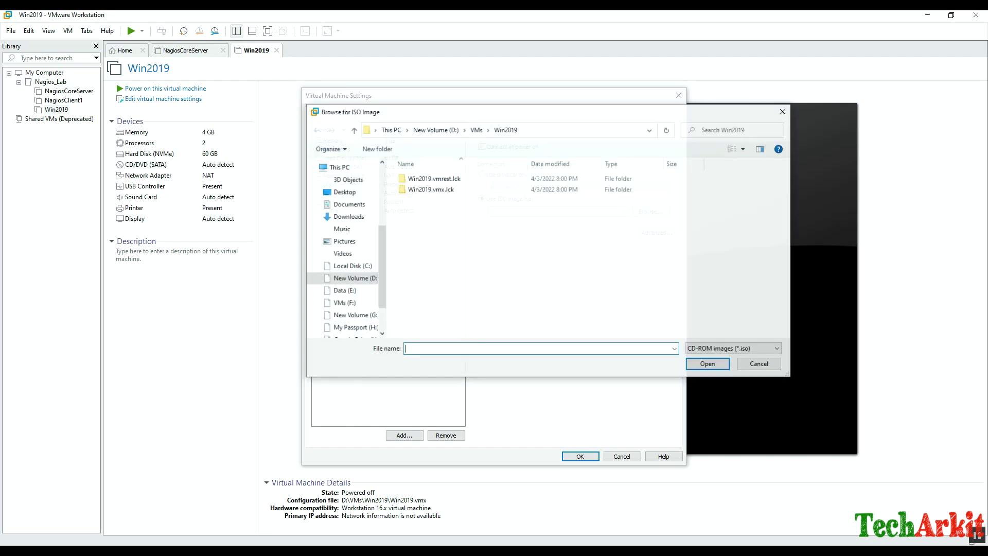
click(343, 291)
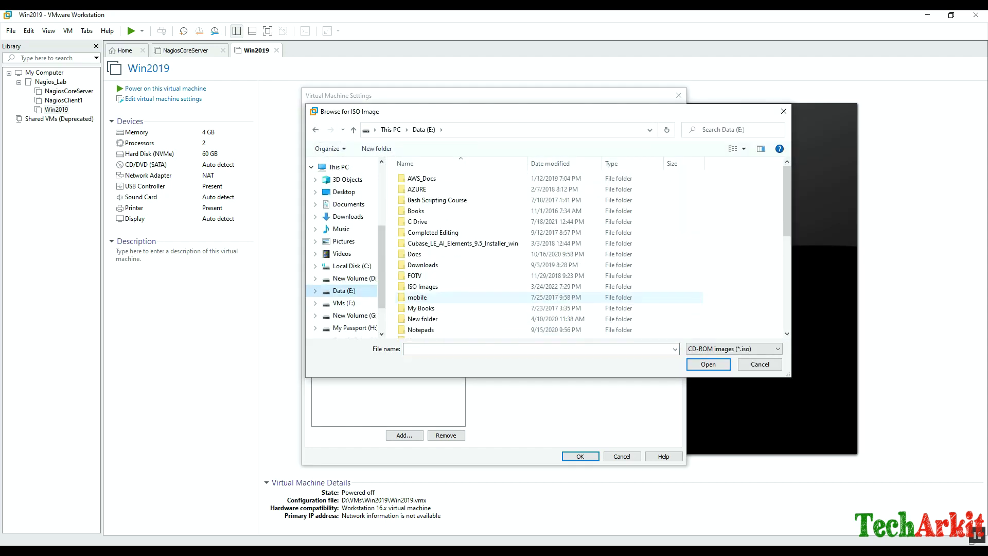
double_click(423, 286)
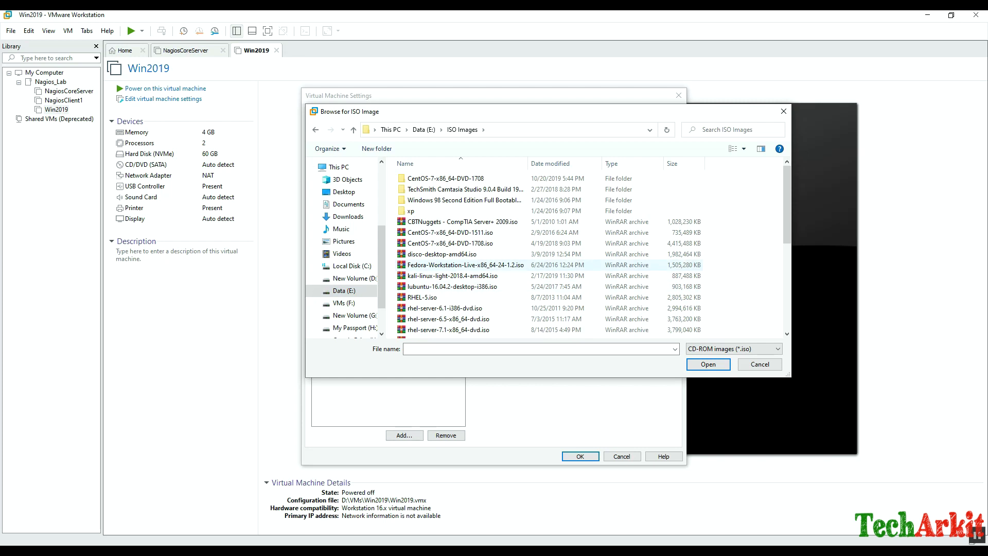
click(551, 163)
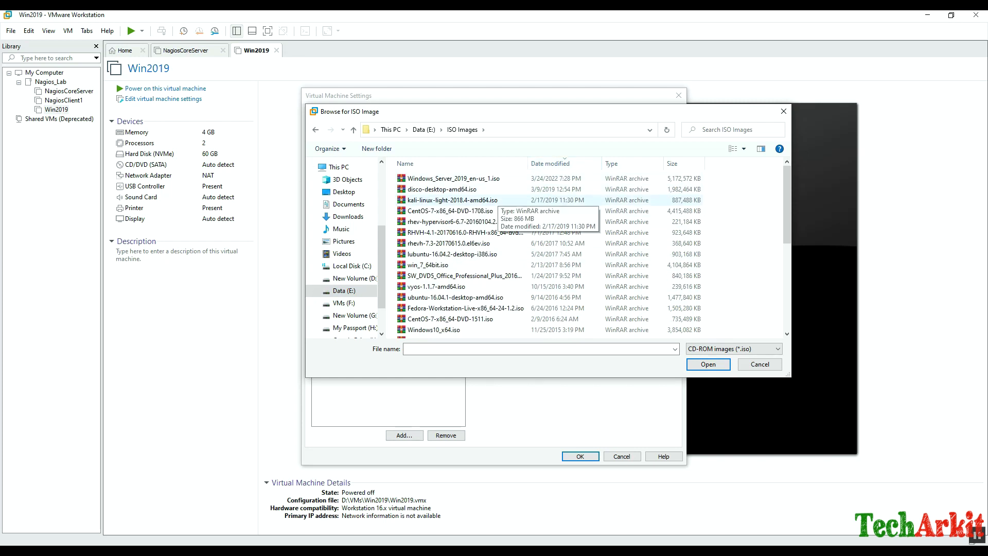
click(453, 178)
key(Tab)
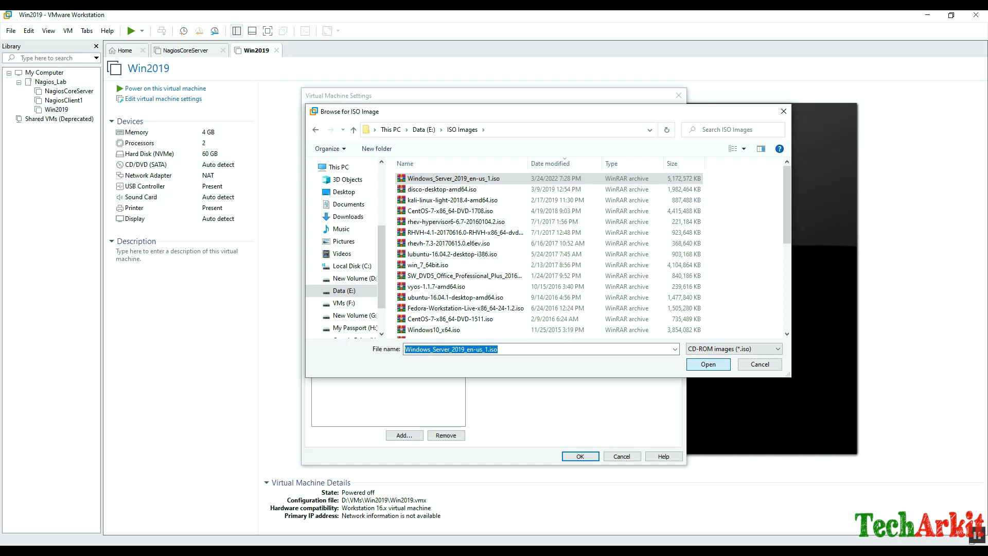
key(Return)
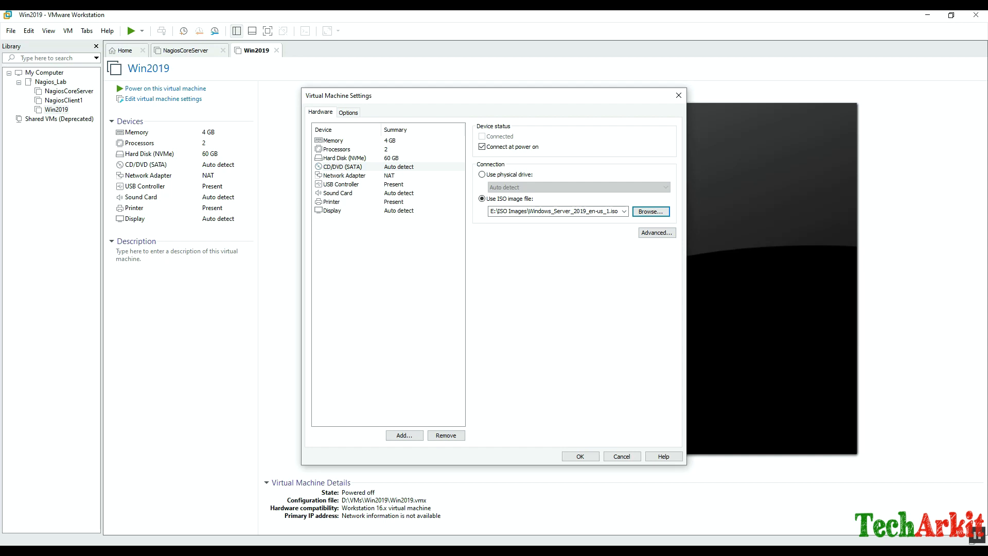
key(Return)
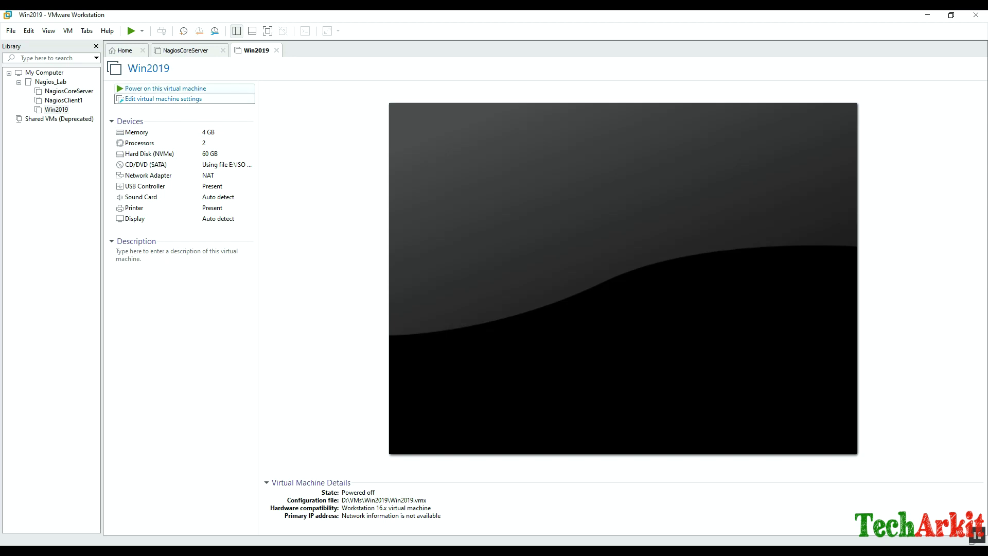
key(shift+Tab)
Power on Win2019 and start installing Standard Evaluation (Desktop Experience), accepting the license terms.
key(Return)
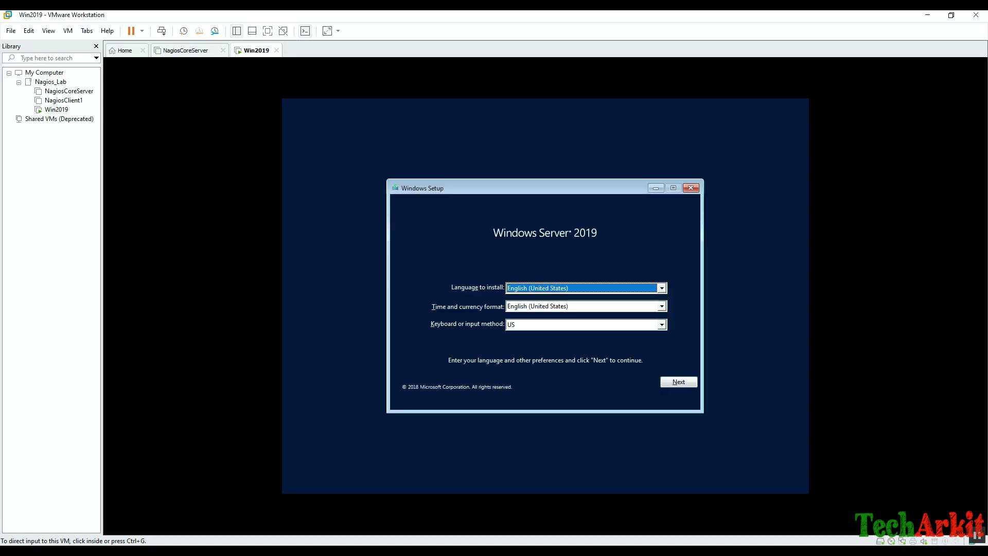
click(679, 382)
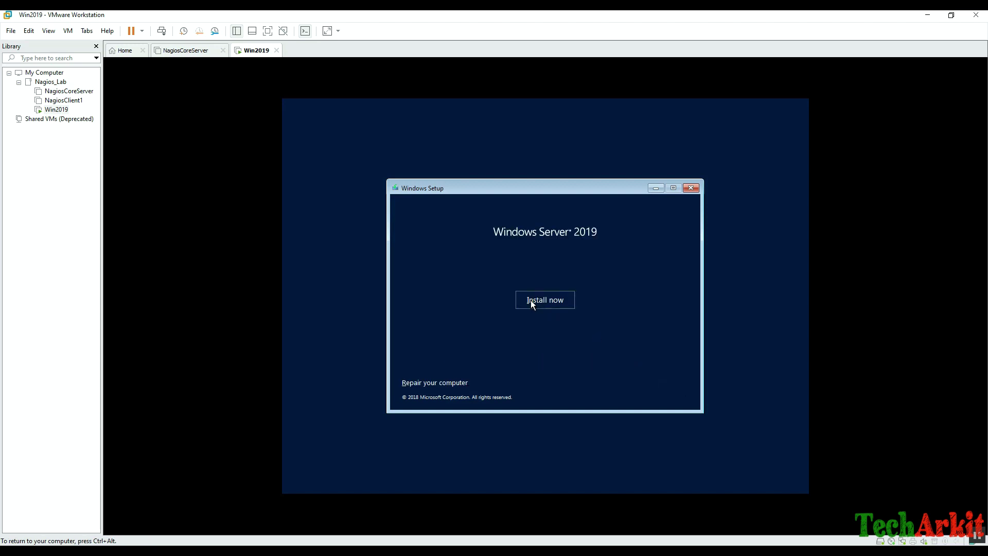
click(531, 303)
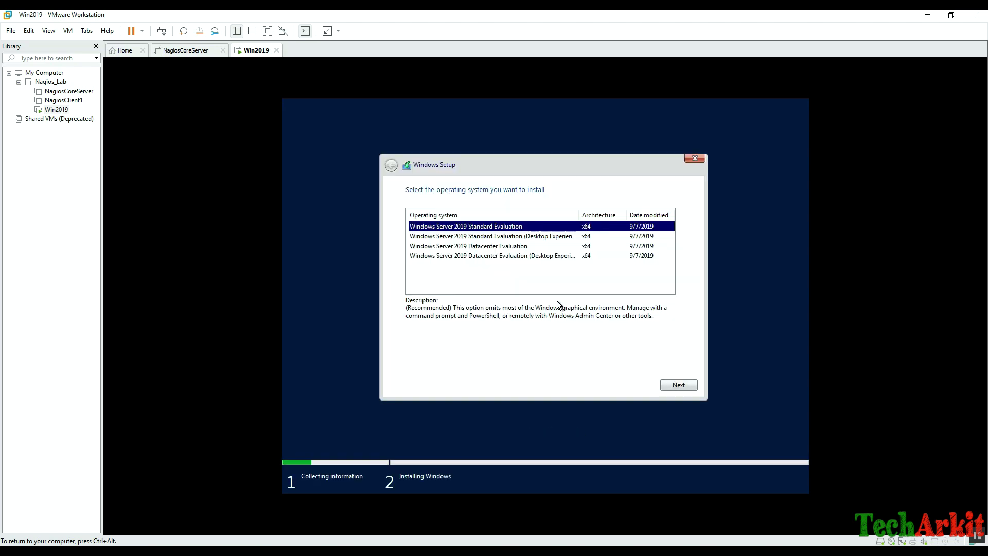
click(534, 237)
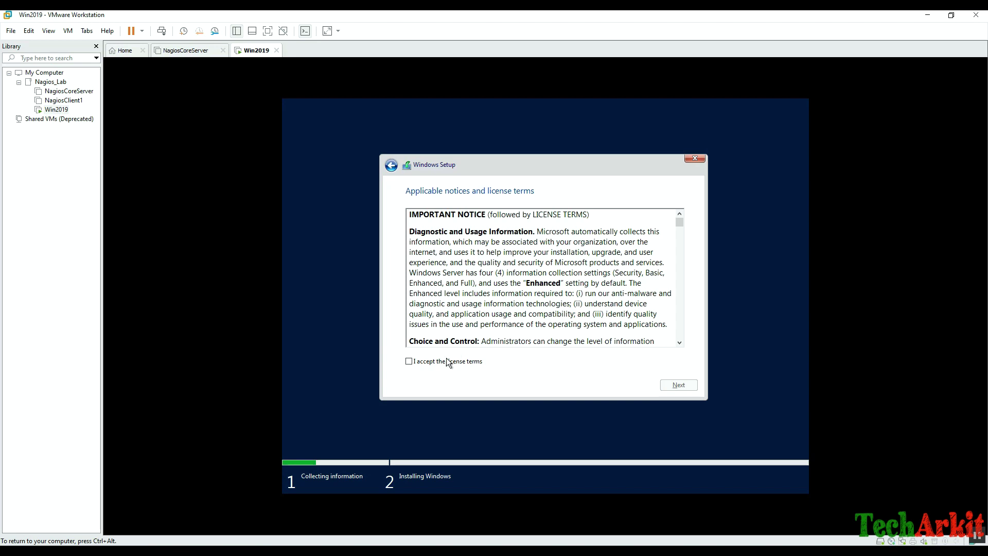
click(453, 362)
click(666, 384)
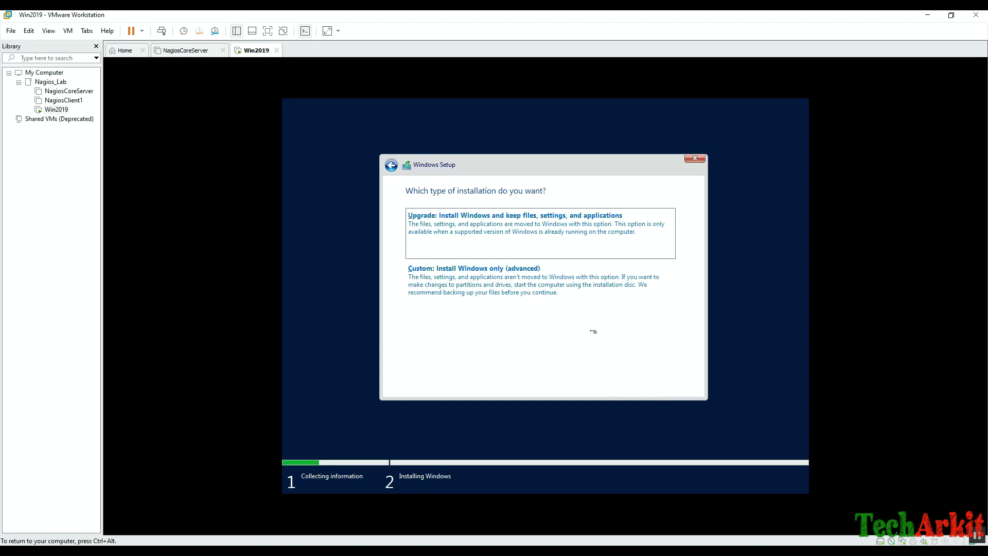
Choose a Custom install and create a full 61440 MB partition, accepting the extra system partitions.
click(504, 278)
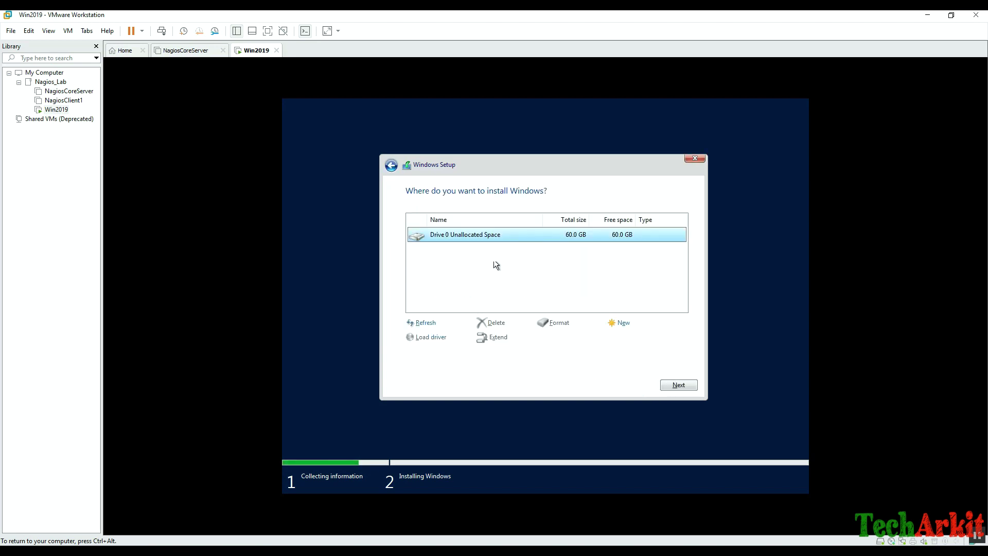
click(624, 322)
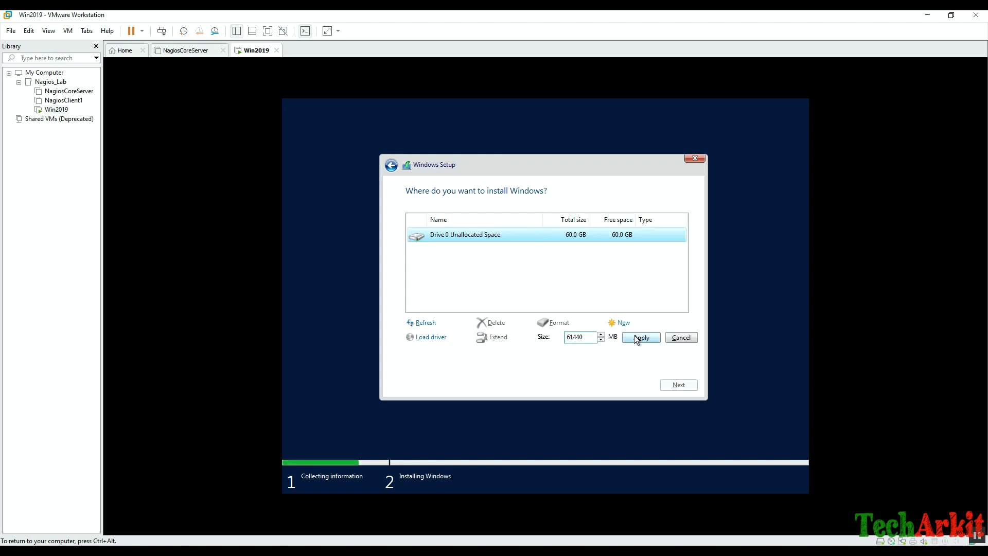
click(641, 338)
click(618, 338)
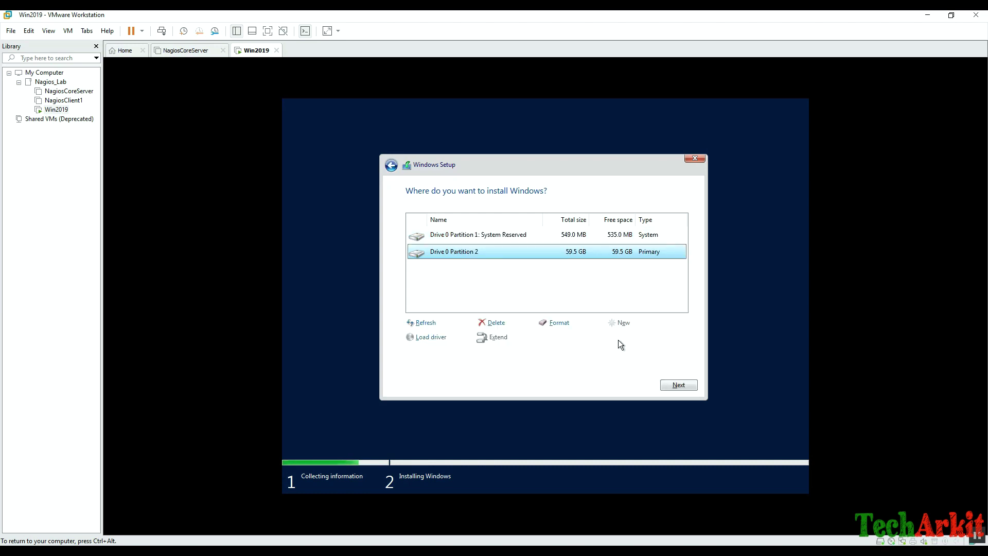
Install Windows onto Drive 0 Partition 2, then enter the Administrator password.
click(678, 384)
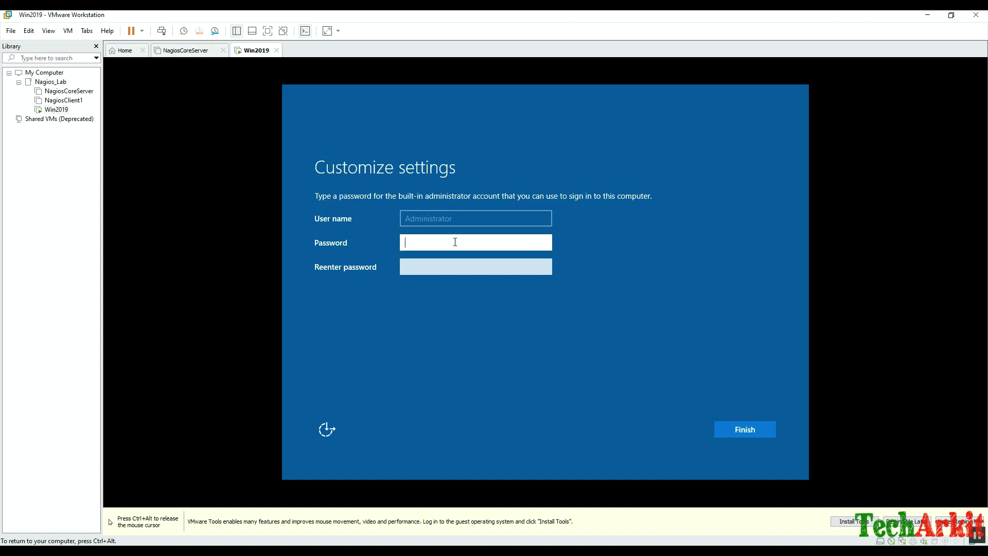
text(Password123!@#)
key(Tab)
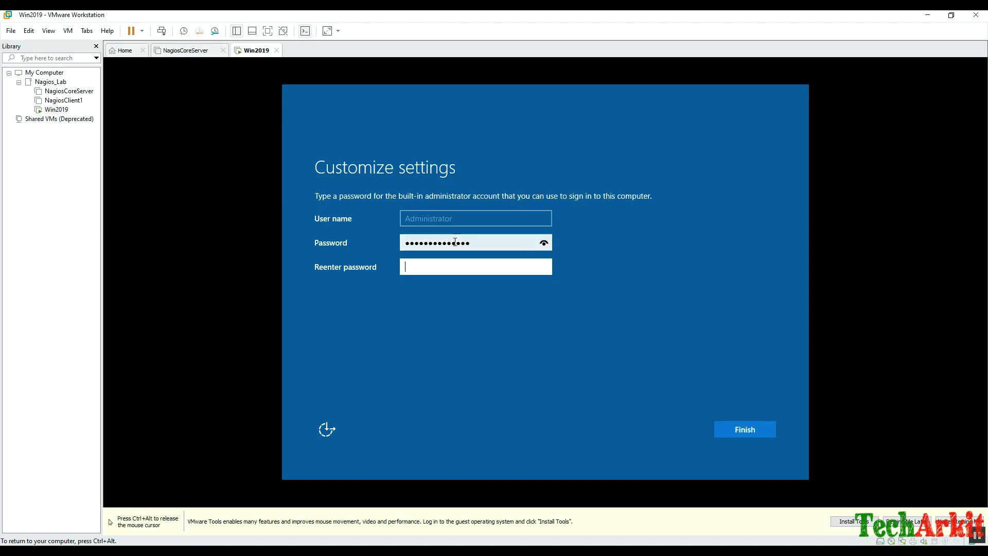
text(Password123!@#)
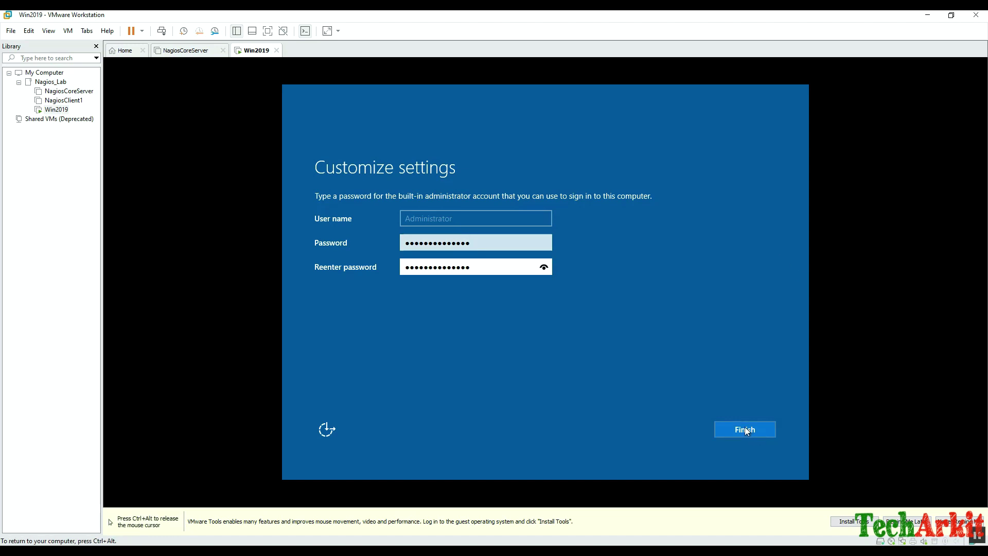
Finish account setup, send Ctrl+Alt+Del to the guest and sign in with the Administrator password.
click(749, 431)
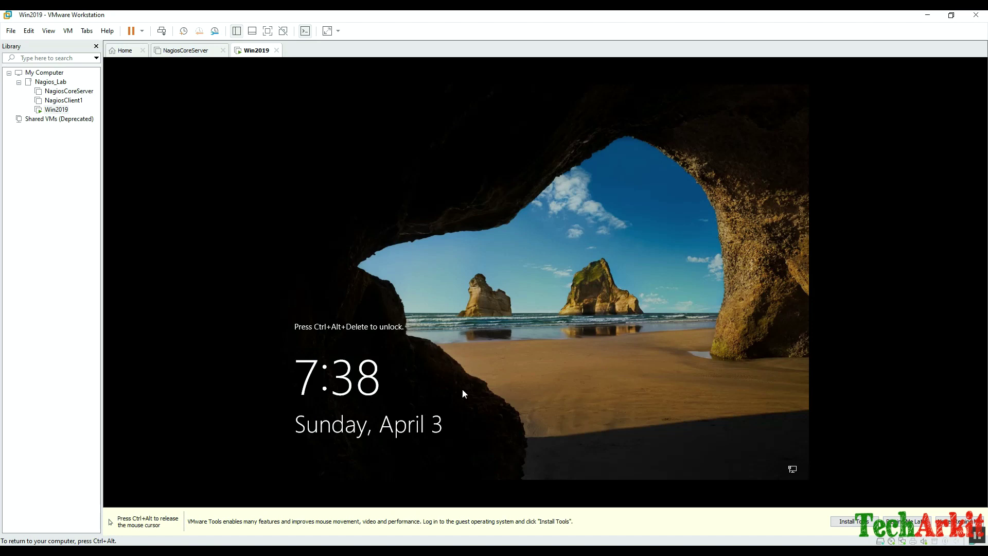
key(ctrl+alt)
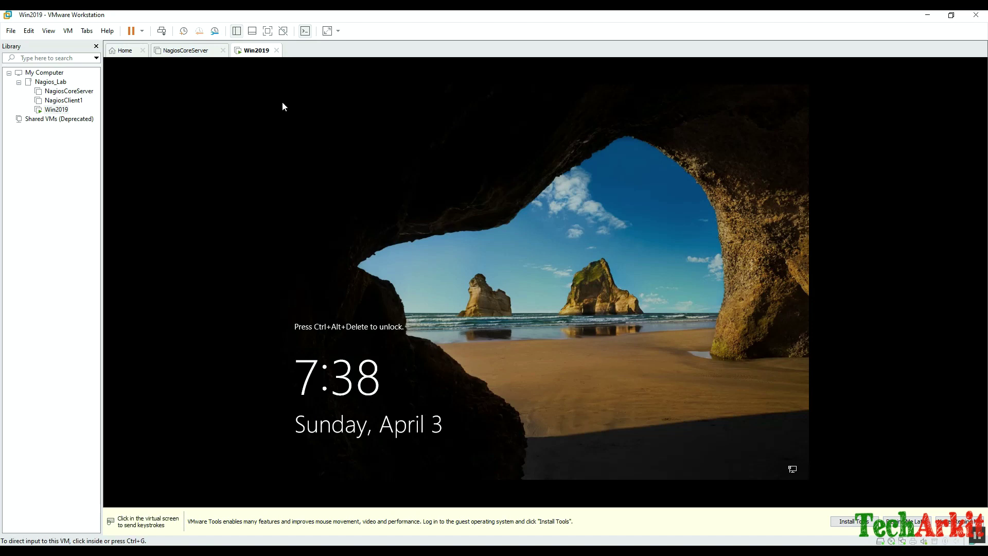
right_click(258, 51)
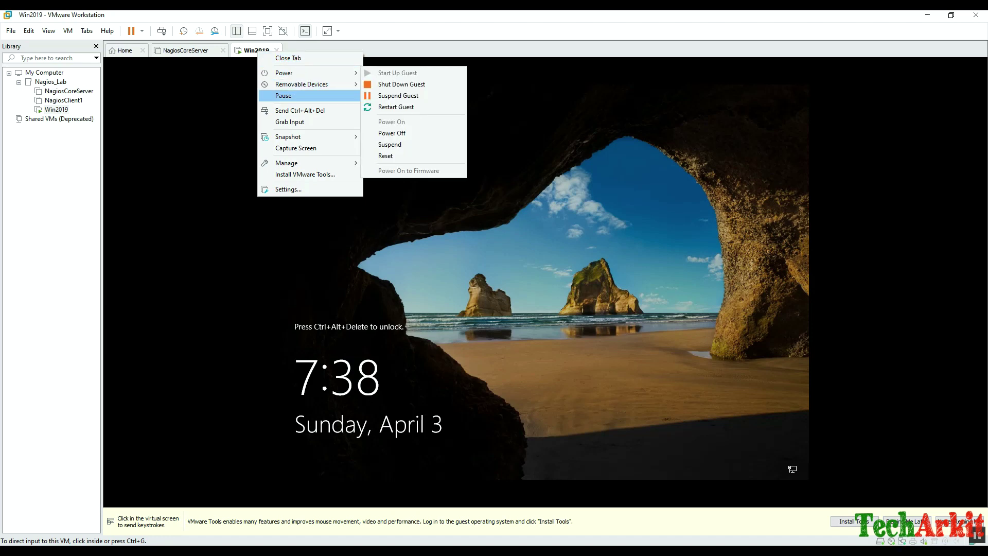
click(300, 110)
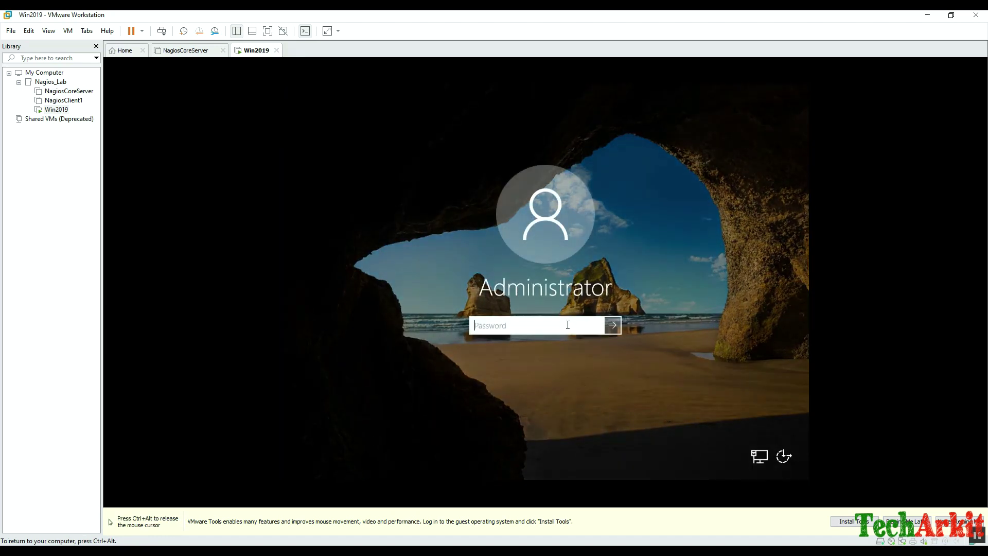
text(Password123)
key(Return)
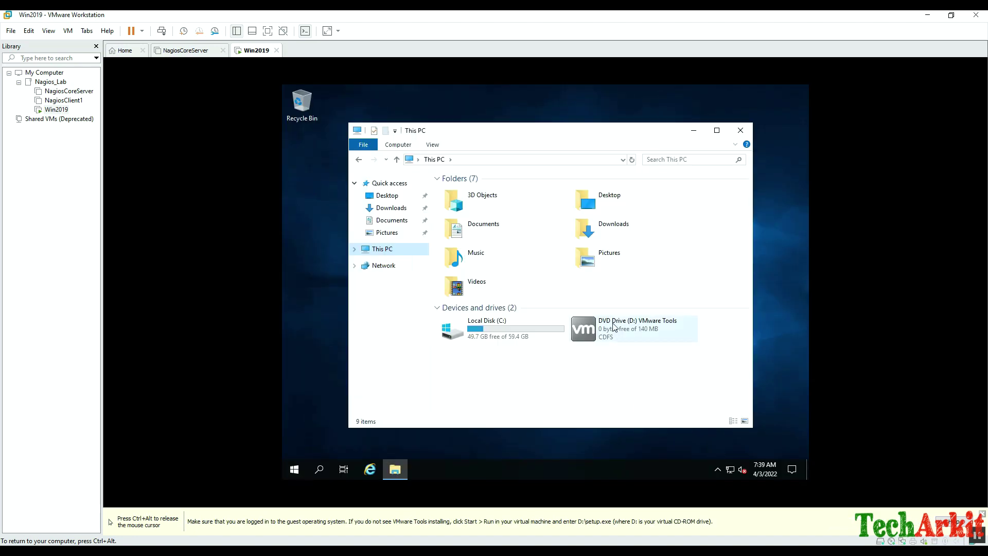
Run the VMware Tools installer from DVD Drive (D:) under This PC.
click(614, 325)
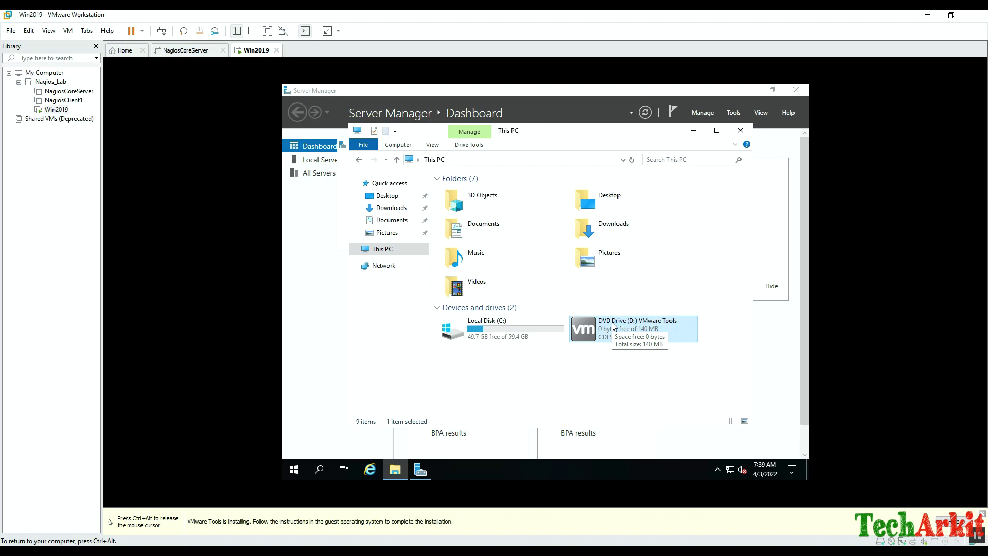
double_click(613, 325)
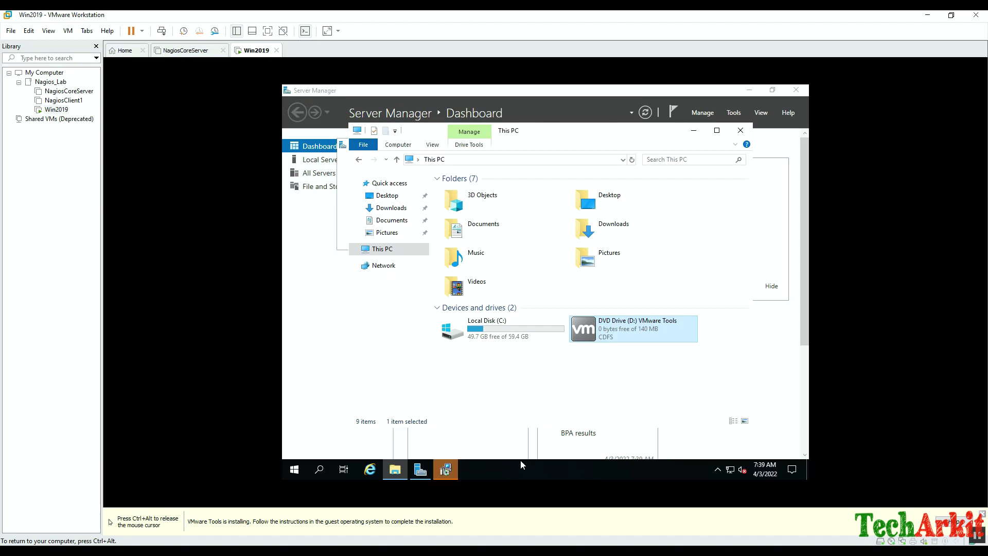
Install VMware Tools with the Complete setup type, finish, and answer the restart prompt.
click(447, 469)
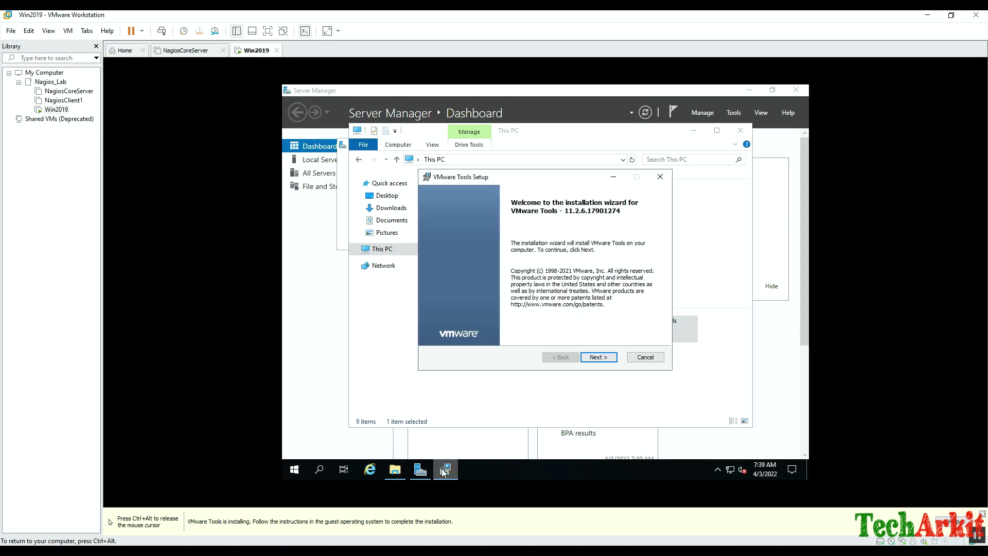
click(600, 357)
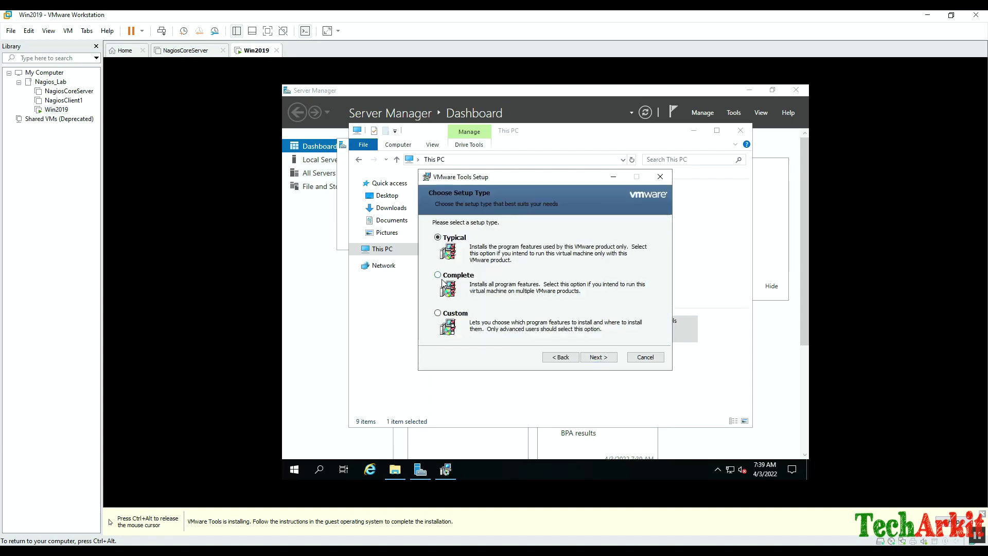
click(438, 277)
click(598, 358)
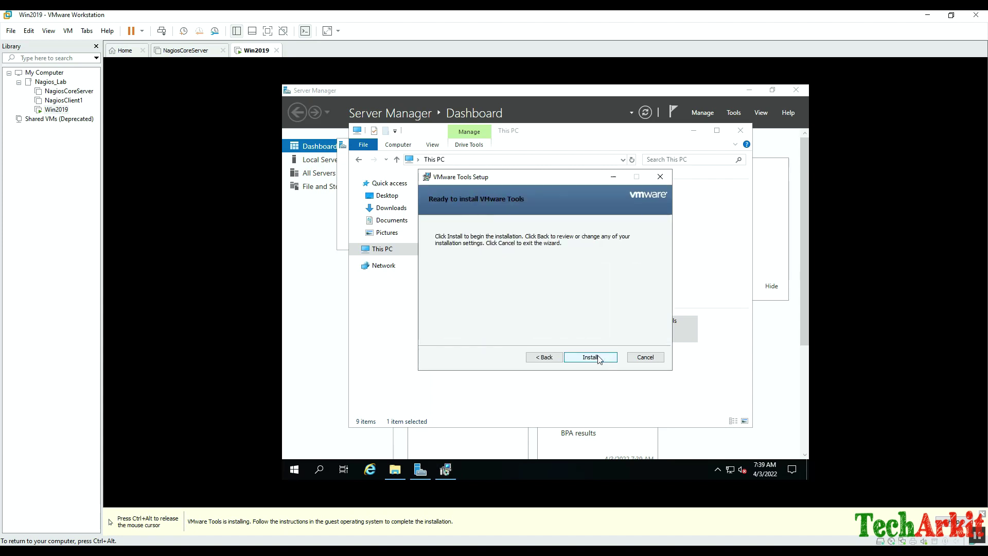
click(598, 357)
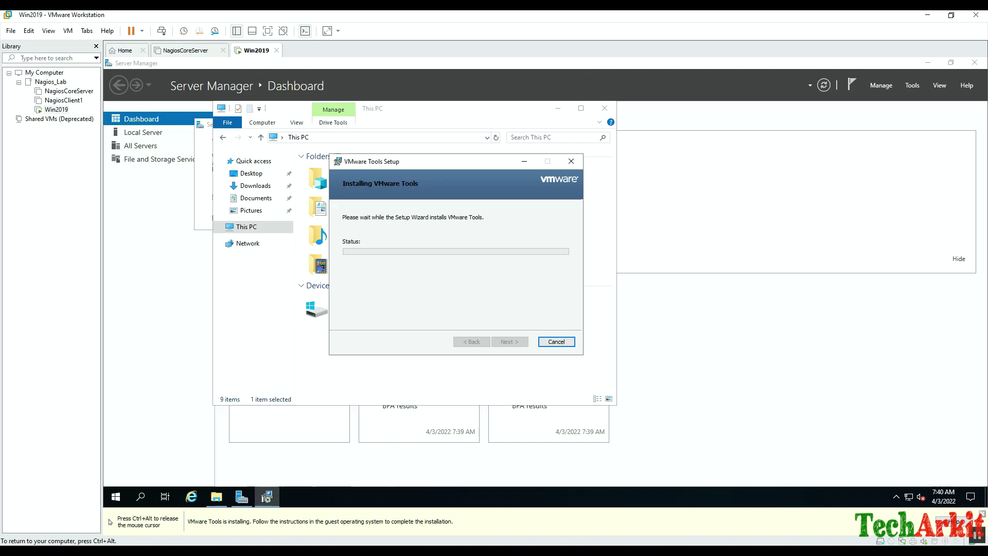
key(Return)
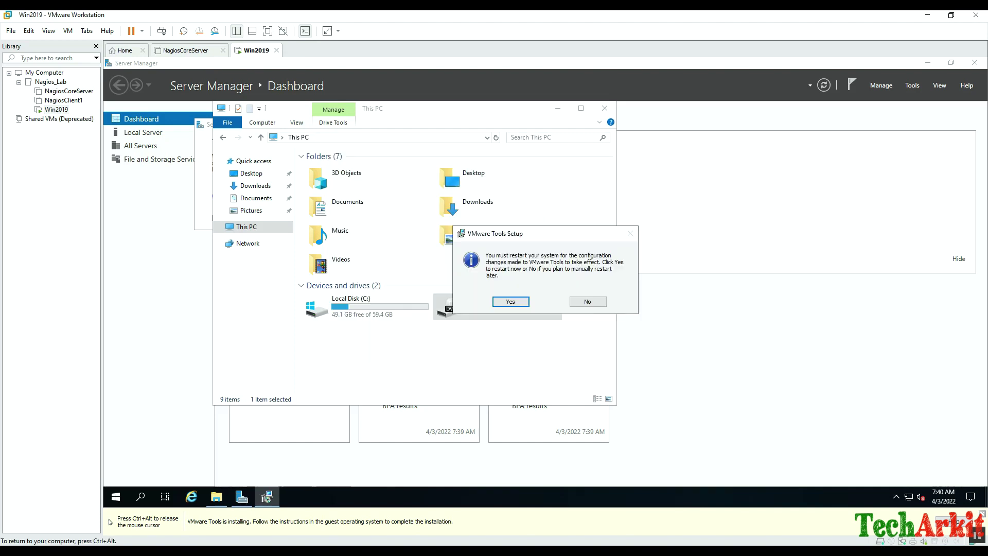
key(Return)
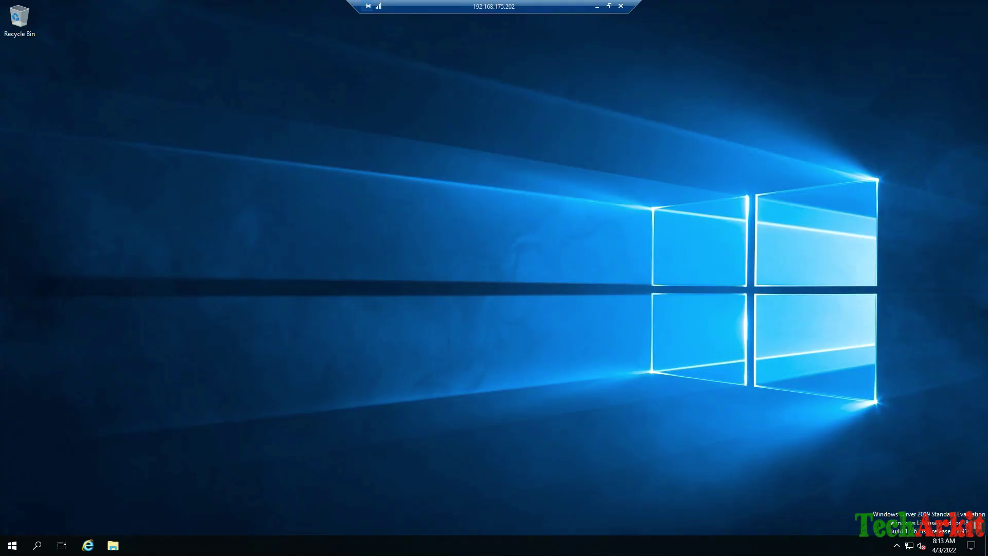
Bring up This PC's system properties and the computer name change dialog.
key(super)
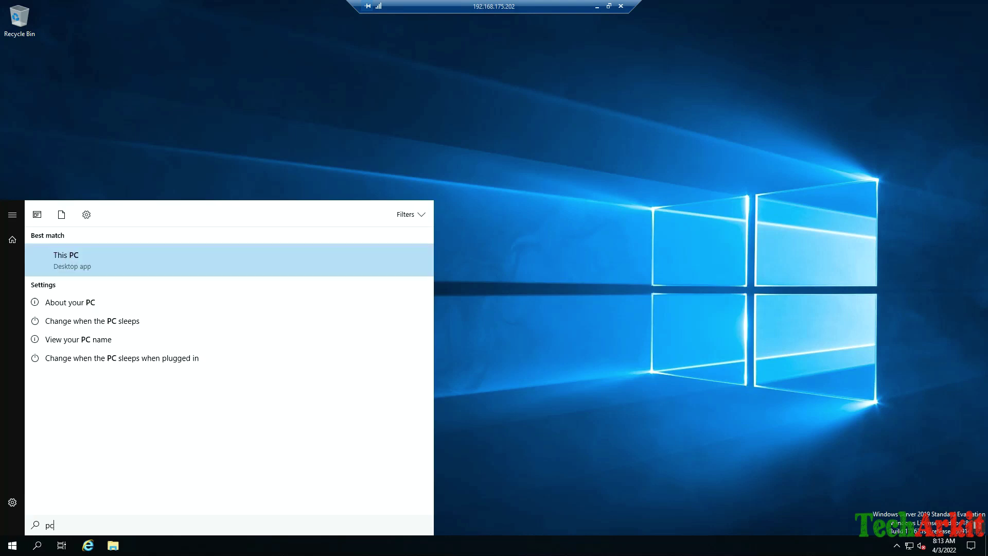
key(shift+F10)
key(Up)
key(Return)
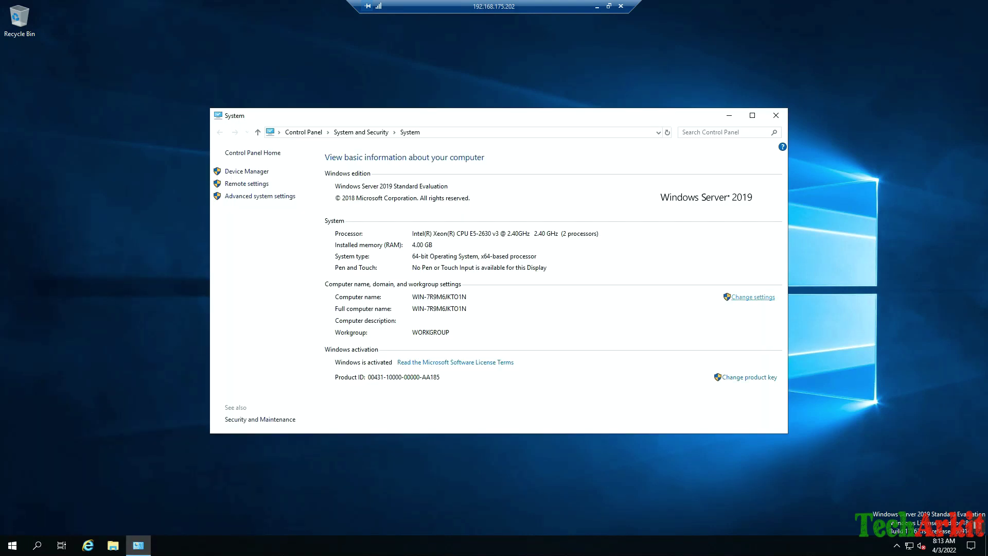
click(753, 297)
click(219, 165)
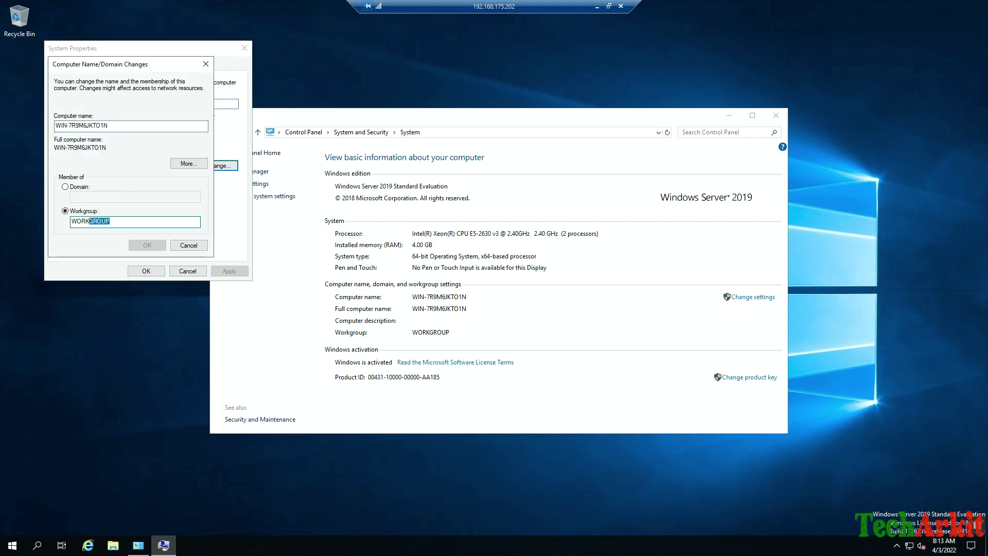
Replace the computer name with adc and restart the server now.
click(109, 125)
key(ctrl+a)
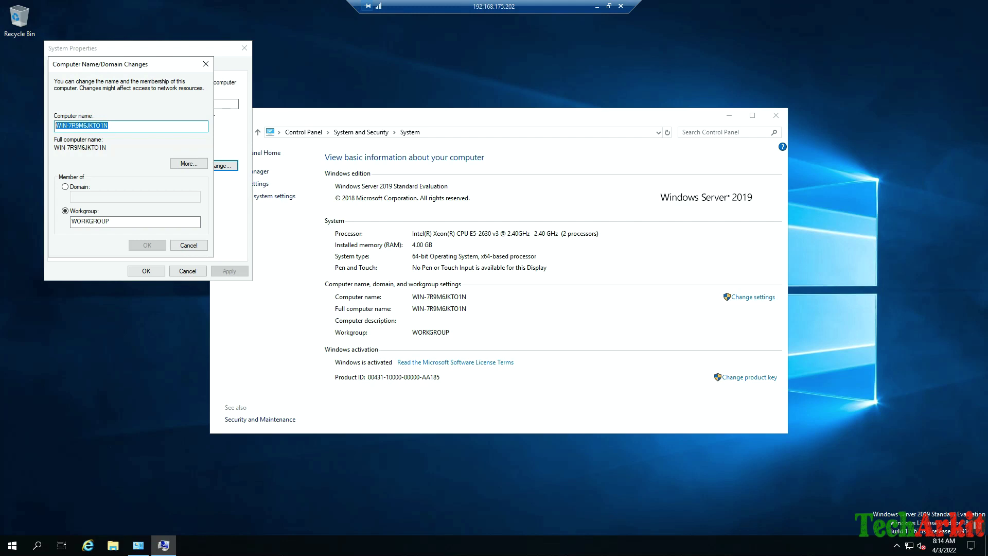
text(adc)
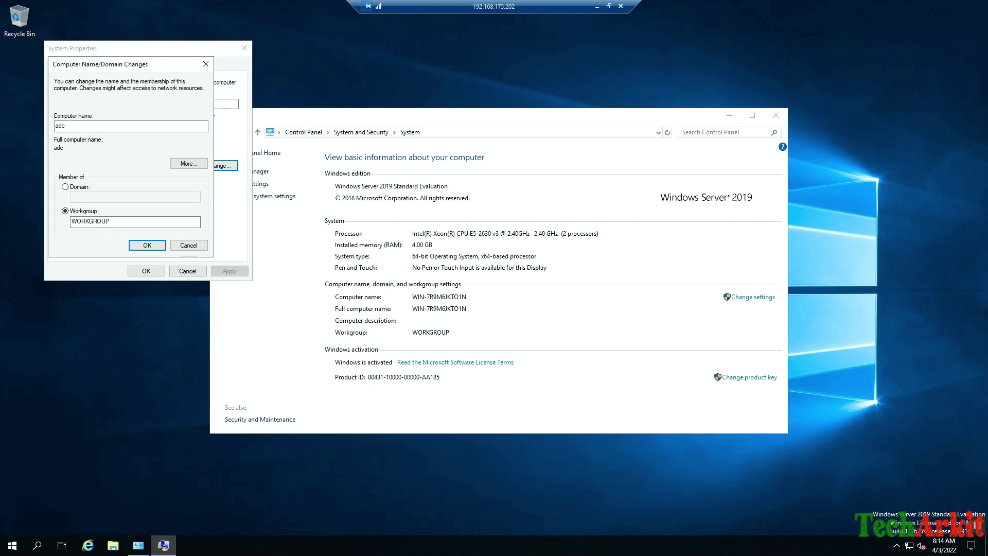
key(Return)
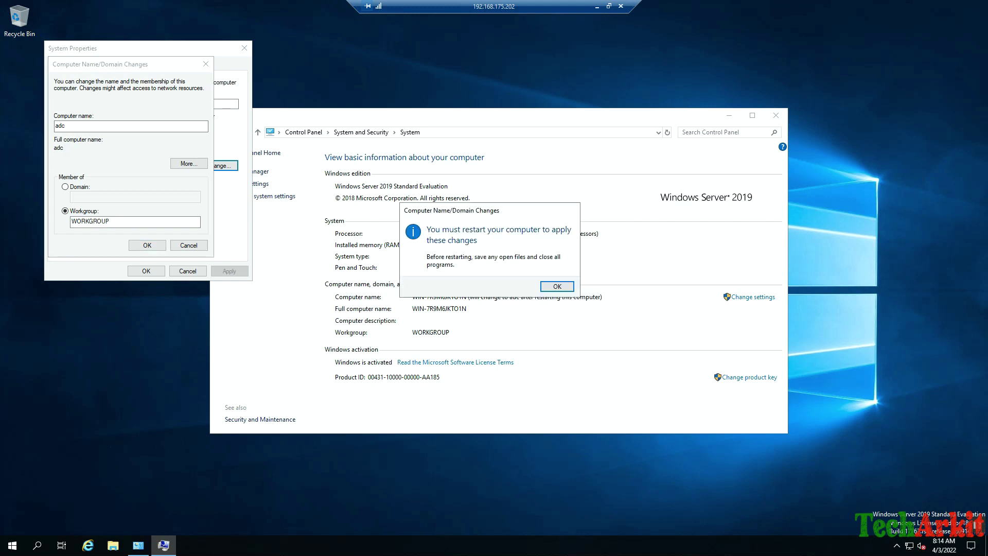
key(Return)
key(Escape)
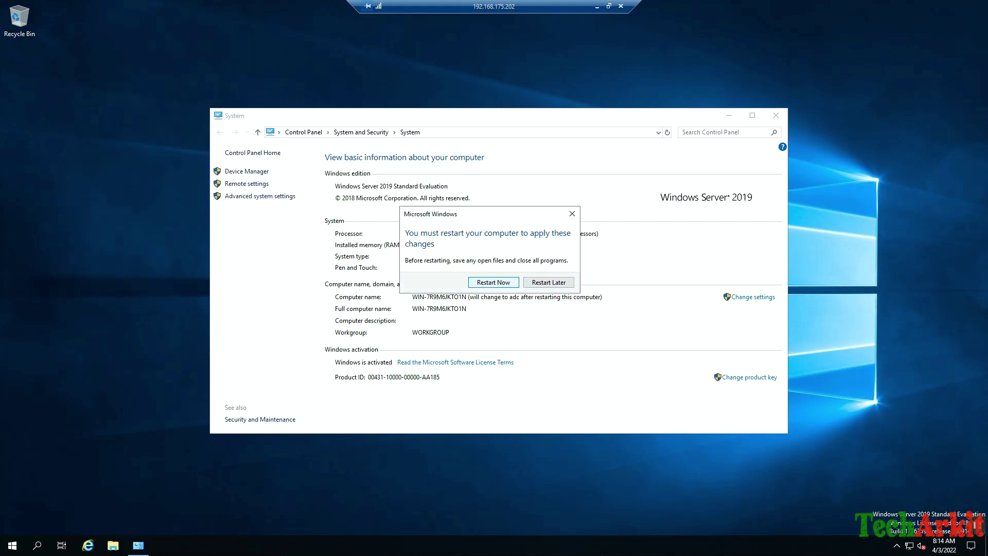
key(Return)
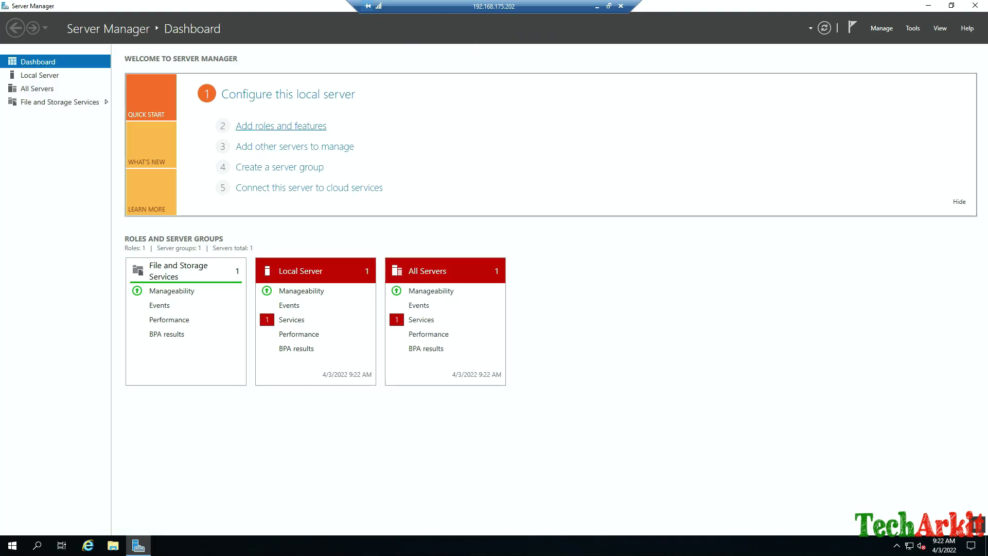
Start a role-based install on adc, selecting Active Directory Domain Services and DNS Server with their tools.
click(281, 125)
click(320, 317)
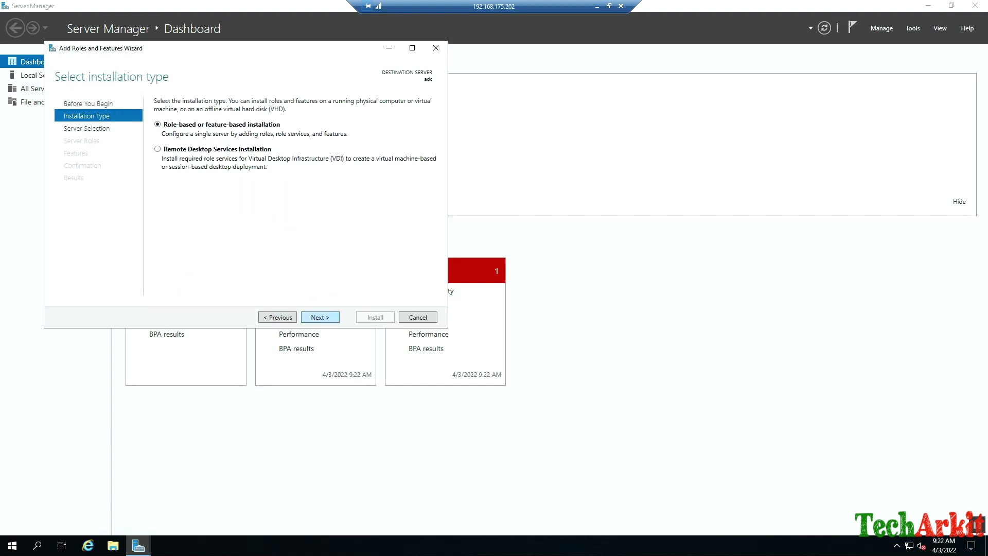
click(320, 316)
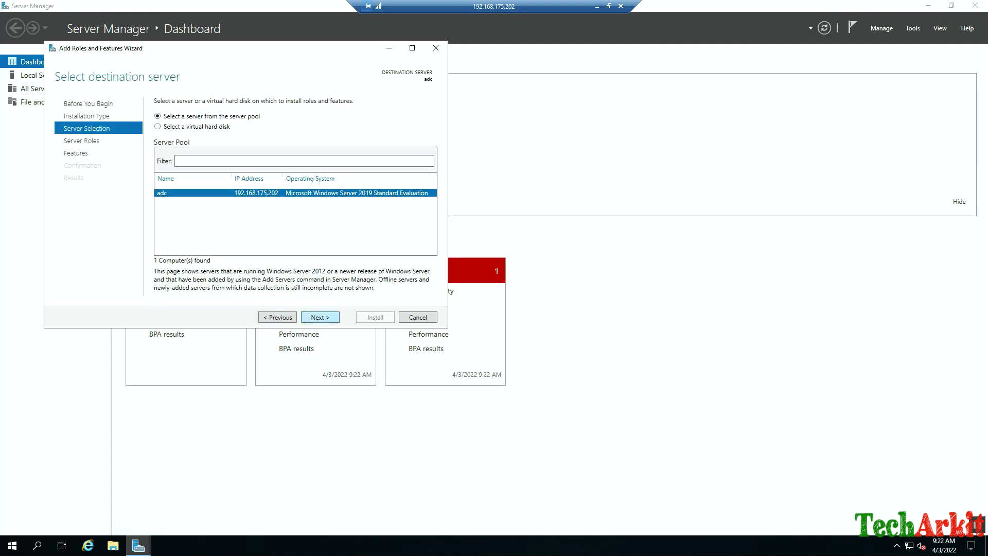
click(320, 317)
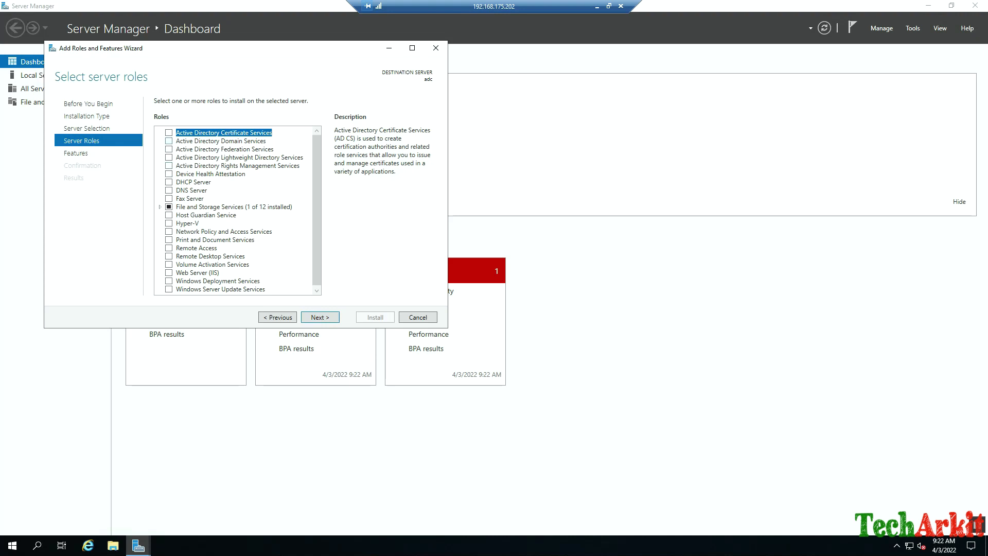
key(Down)
key(space)
key(Return)
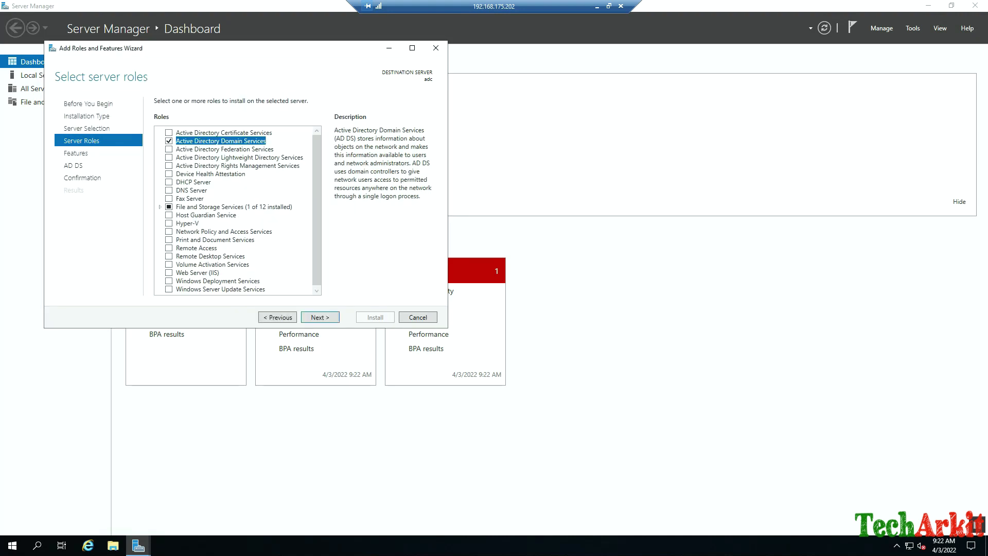
key(Down)
key(Down)
key(Down)
key(Down)
key(Down)
key(Down)
key(space)
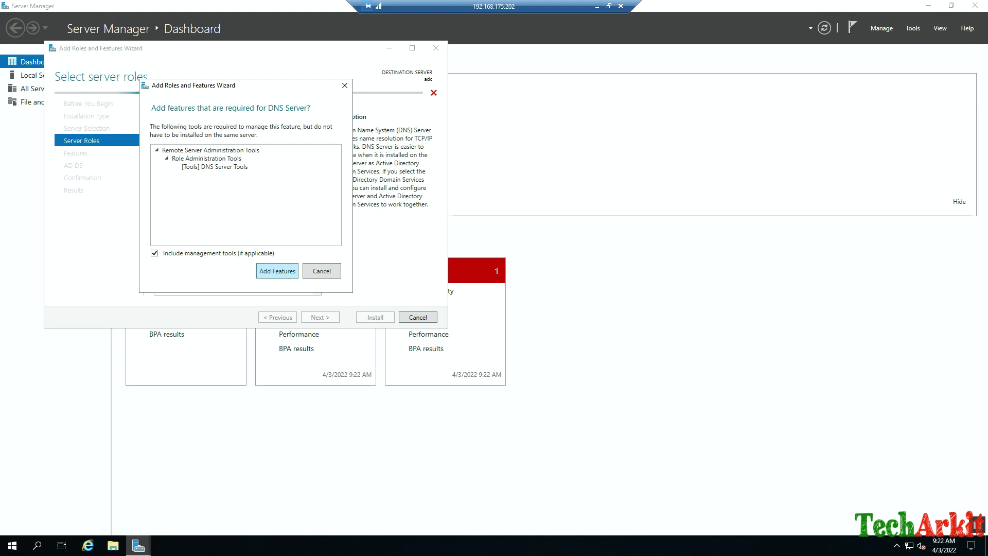
key(Return)
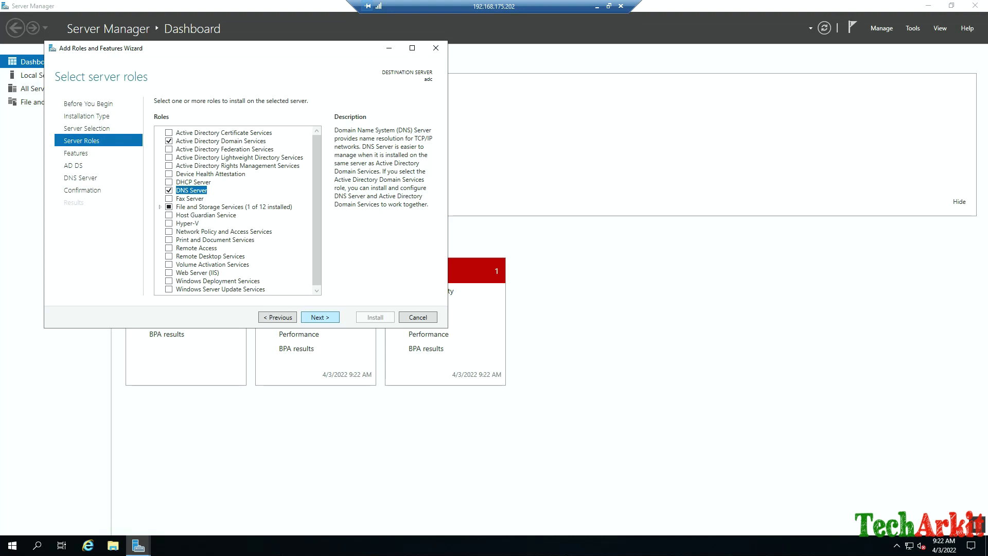
Keep default features, install the selected roles, and close the finished wizard.
click(320, 317)
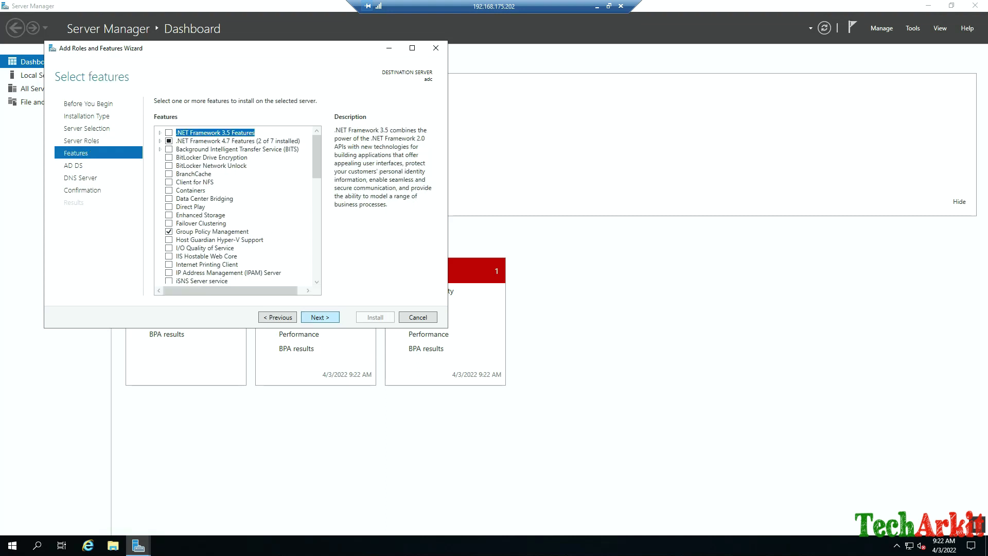
click(320, 317)
click(319, 317)
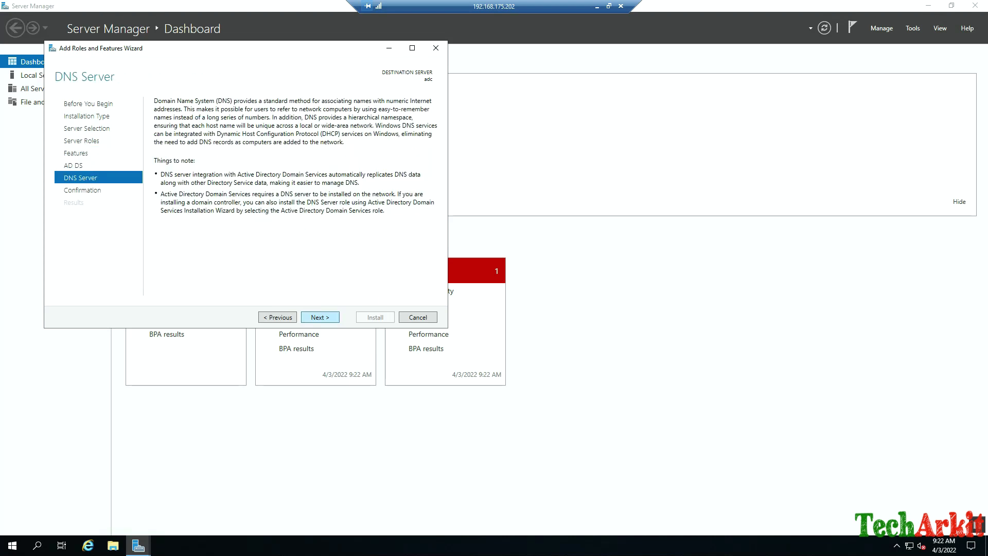
click(320, 317)
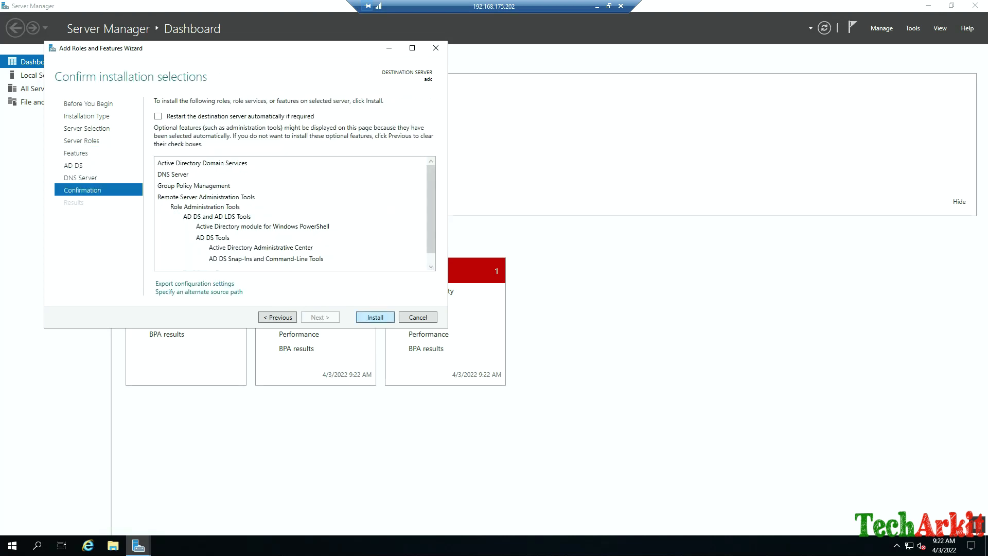
key(Return)
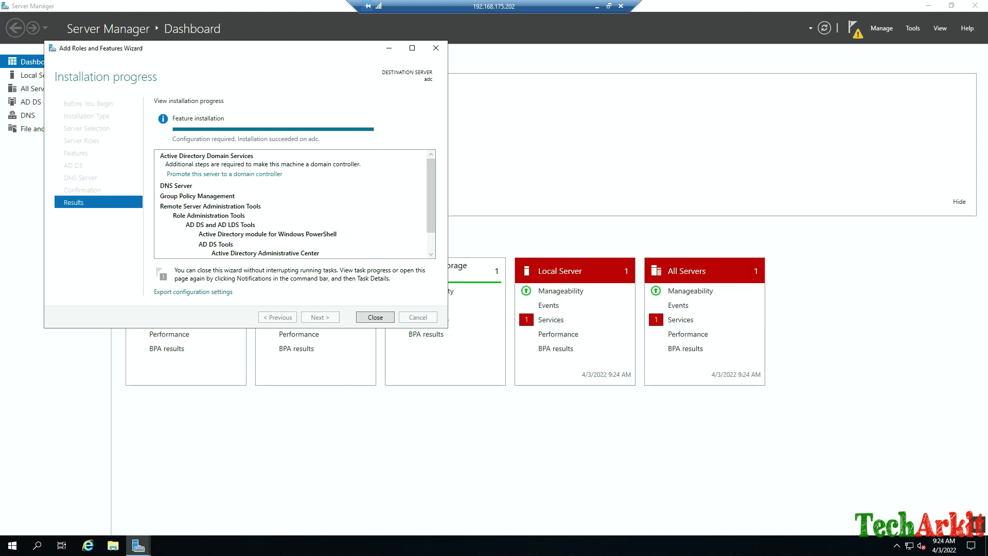
key(Return)
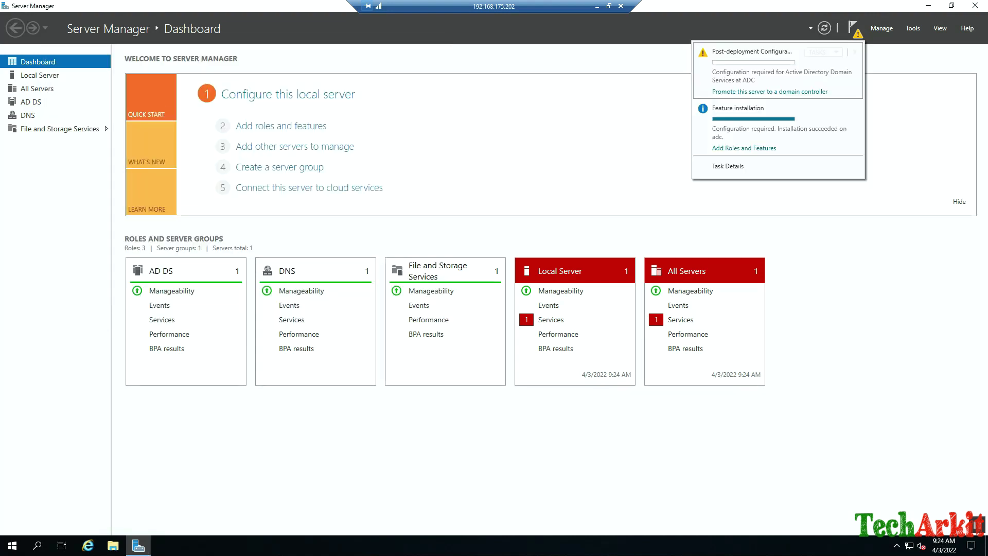
Start domain controller promotion, adding a new forest with root domain techarkit.local.
click(769, 91)
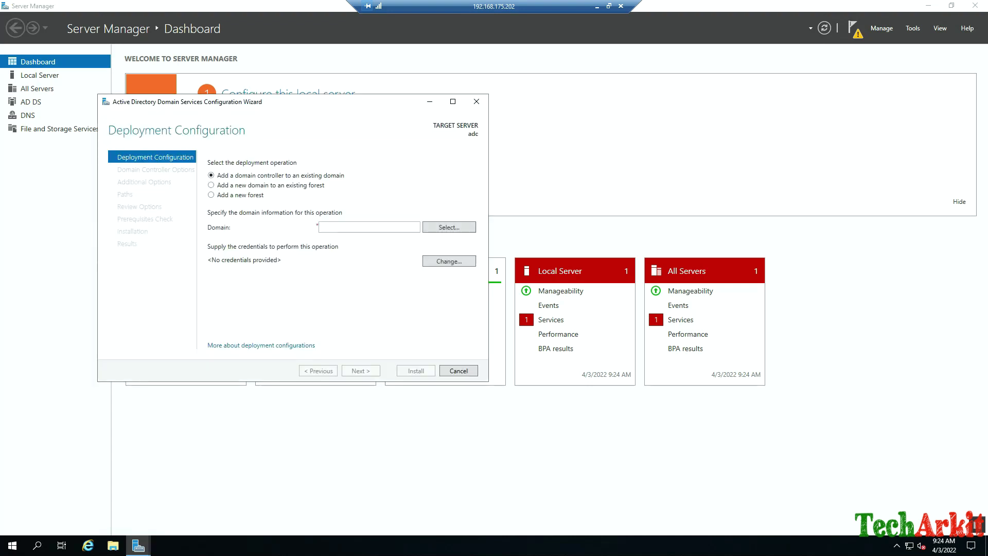
click(211, 195)
click(369, 227)
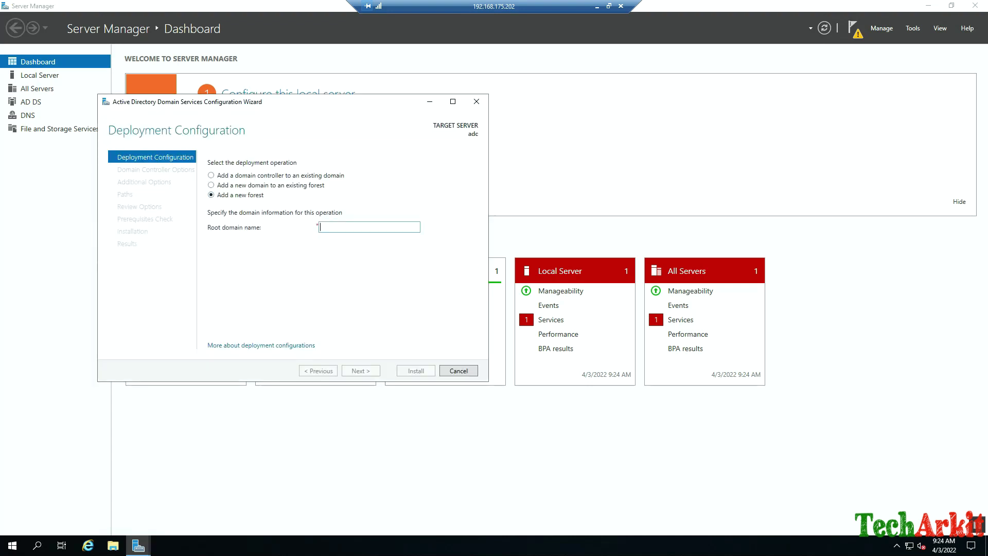
text(techar)
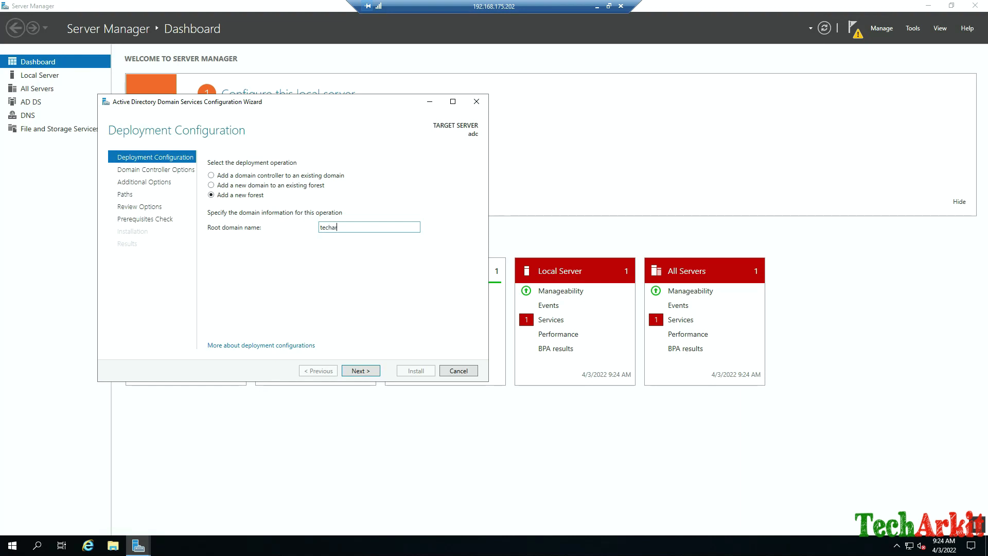
text(kit.local)
key(Return)
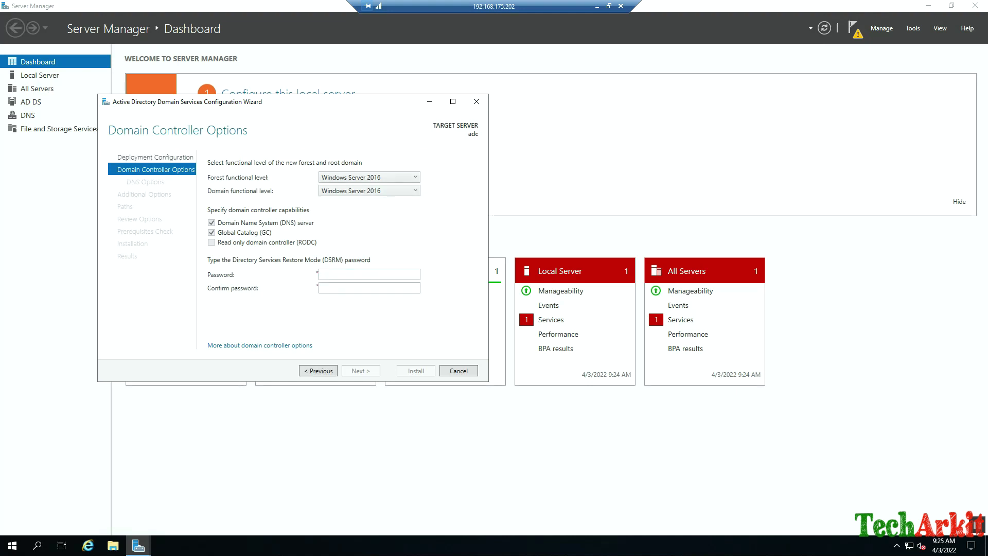
Enter and confirm the Directory Services Restore Mode password, then continue to DNS Options.
click(369, 274)
text(P@ssw0rd123456)
click(369, 287)
text(P@ssw0rd123456)
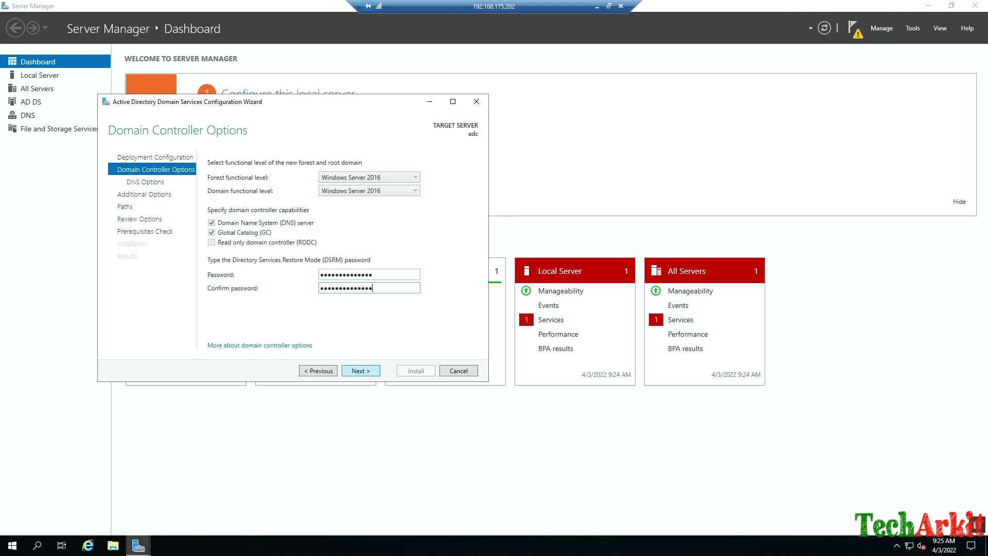
key(Return)
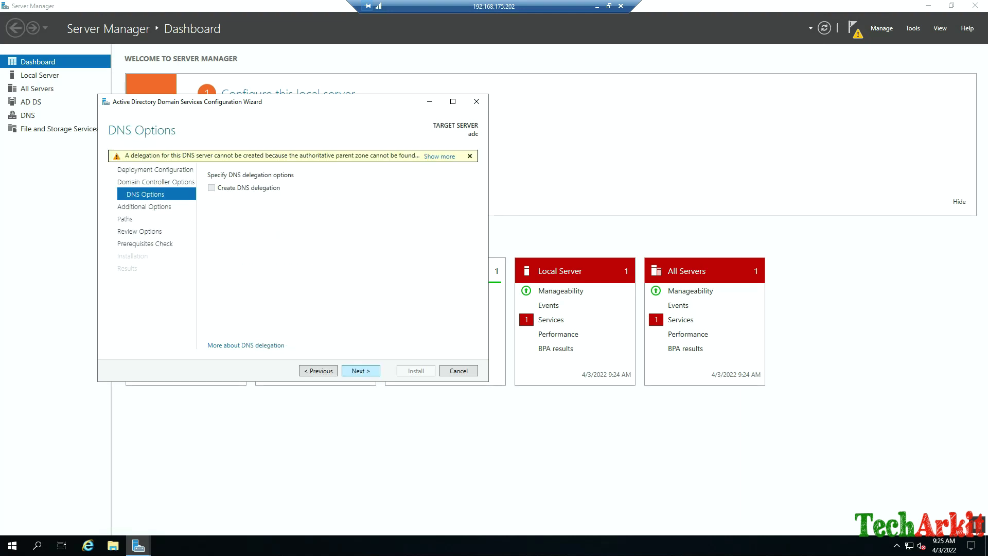
Accept default DNS, NetBIOS name and folder paths, install, then check deployment notifications.
key(Return)
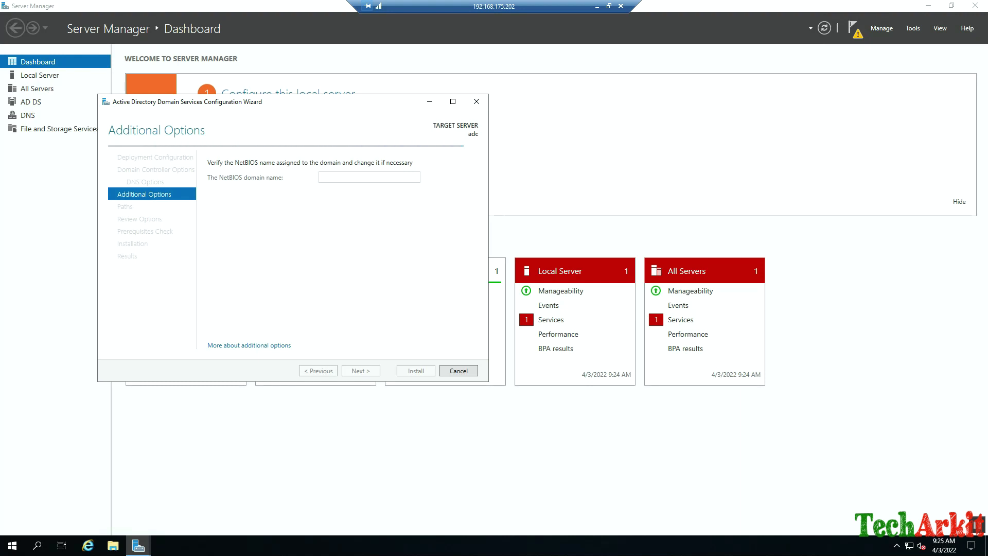
click(361, 371)
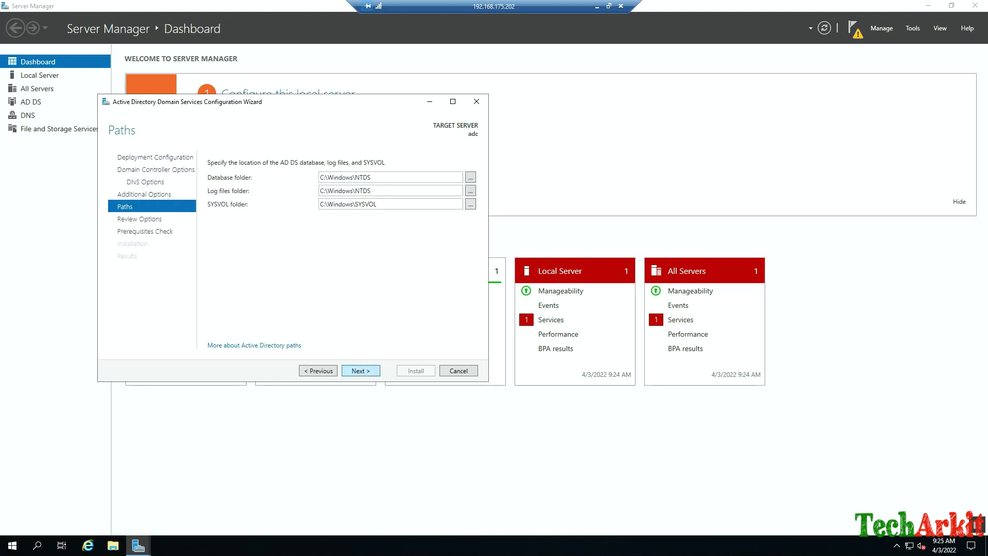
key(Return)
key(Return)
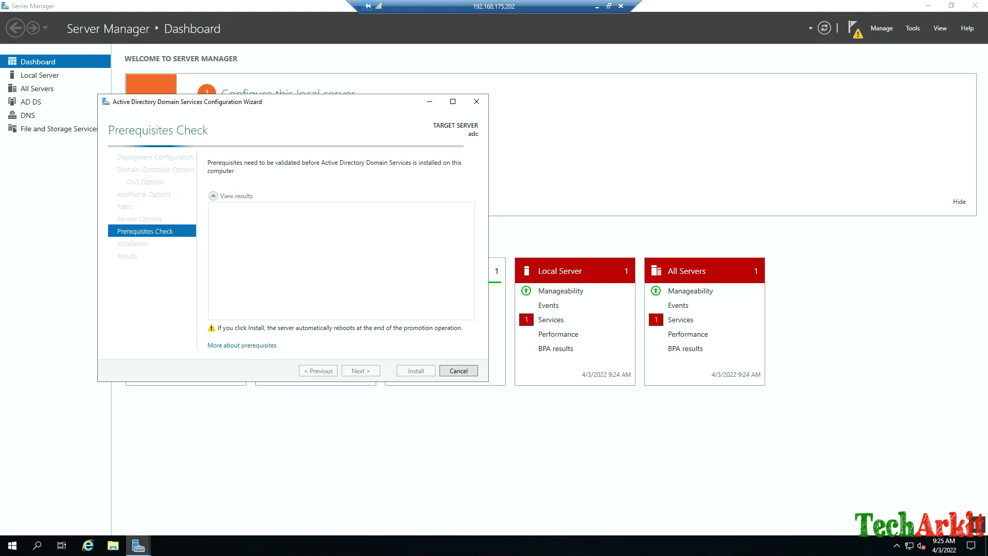
key(Return)
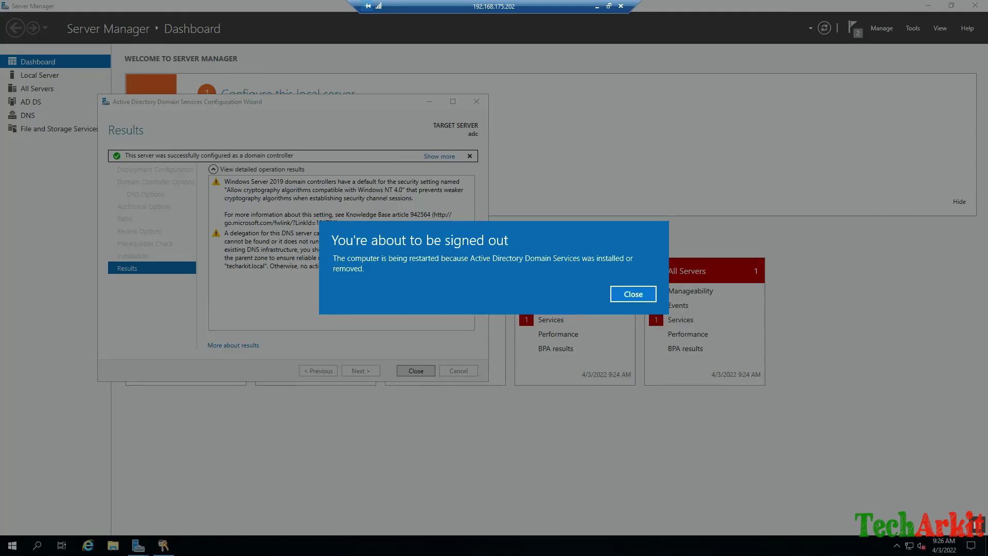
click(653, 300)
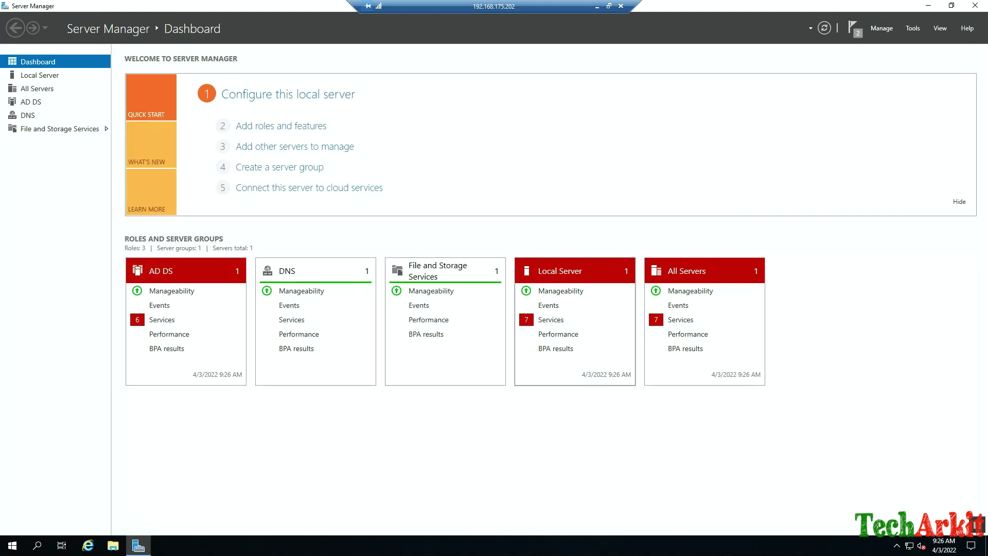
click(854, 29)
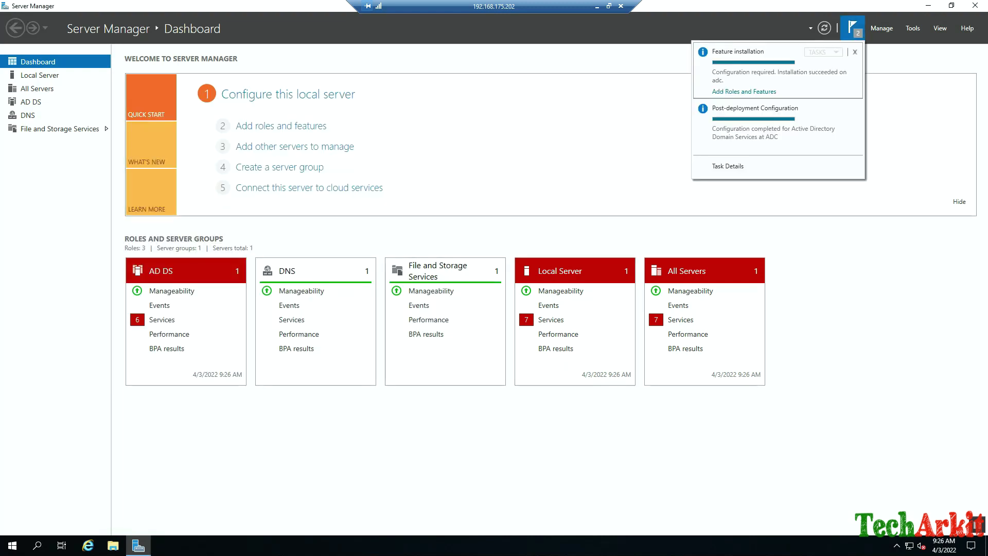